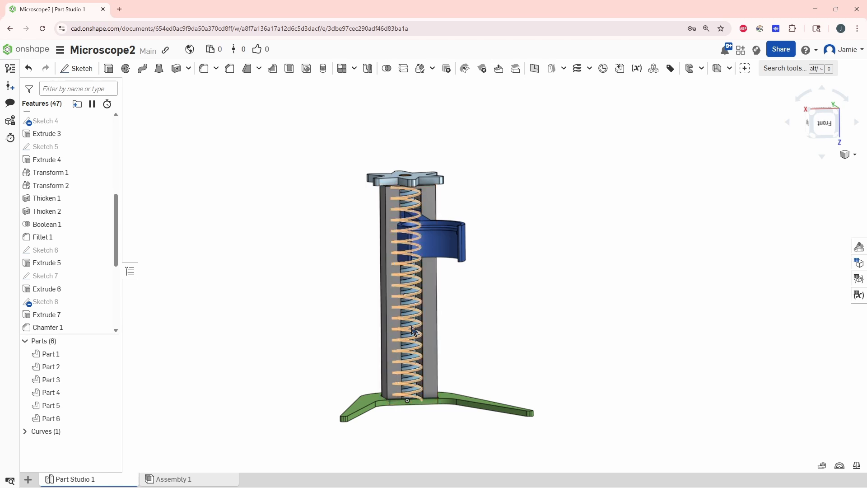
scroll(460, 266, "up", 1)
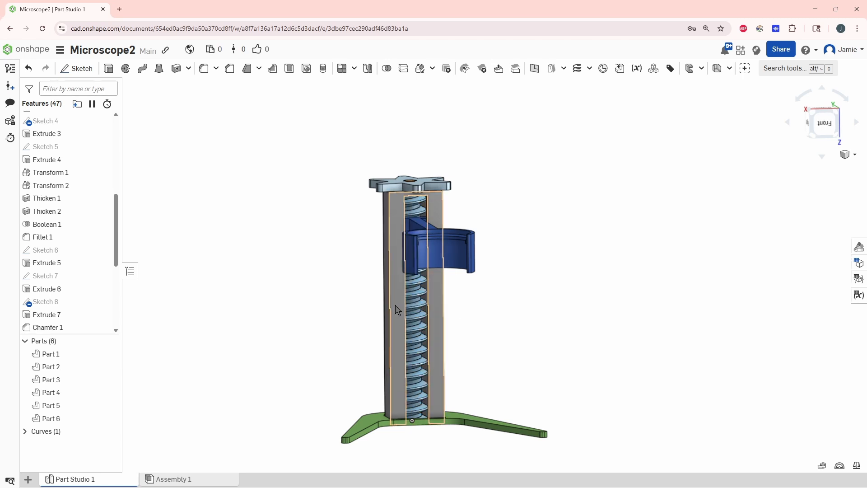
middle_click_drag(470, 377, 479, 318)
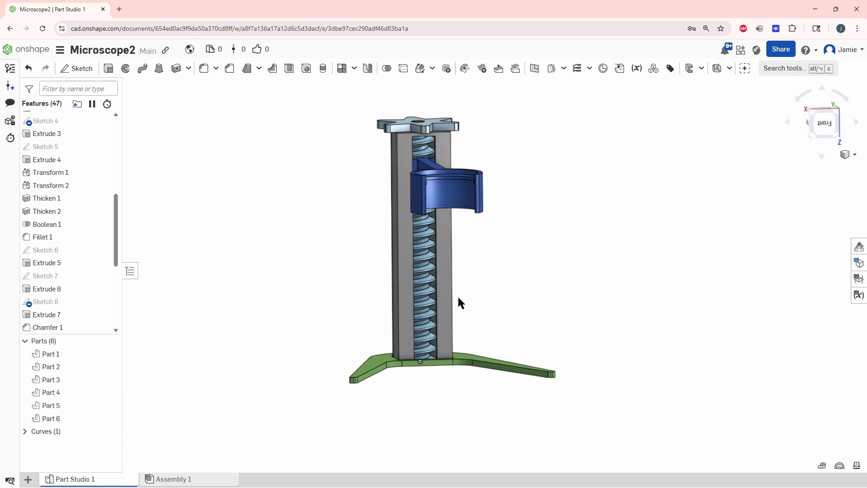
right_click_drag(458, 303, 390, 204)
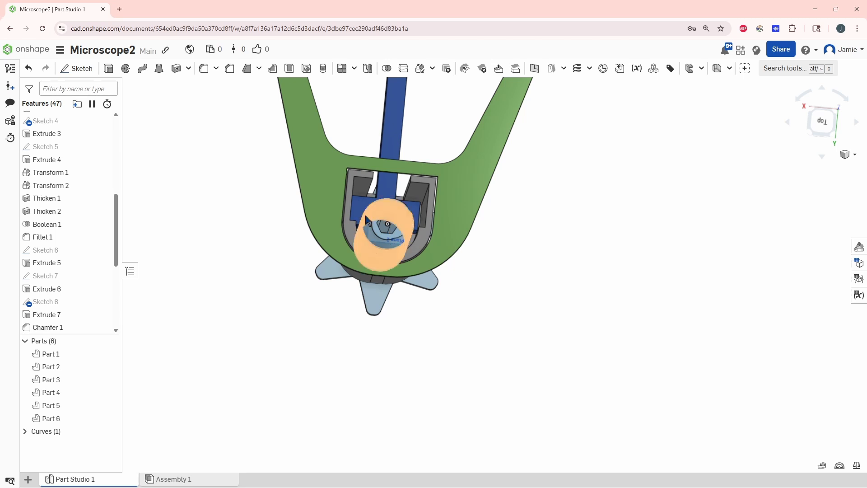
right_click_drag(550, 211, 522, 263)
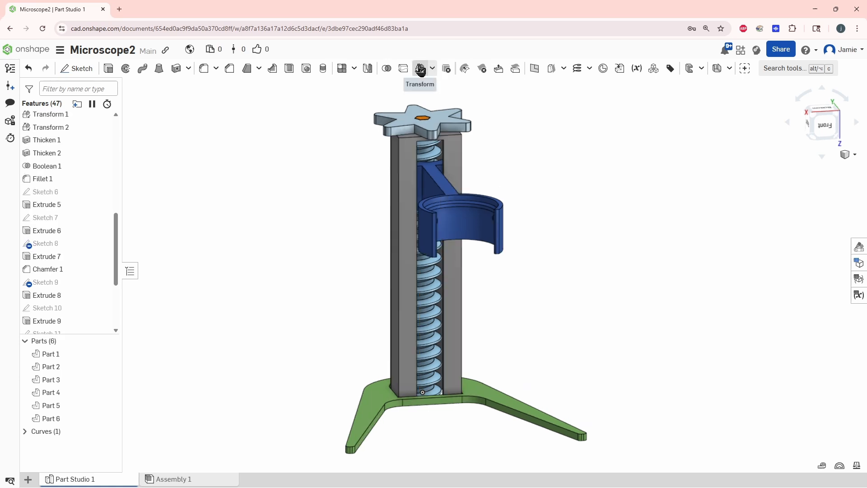
- Start a Transform on the grey column, the blue ring holder, the star-shaped knob and the orange insert in its hub
left_click(420, 69)
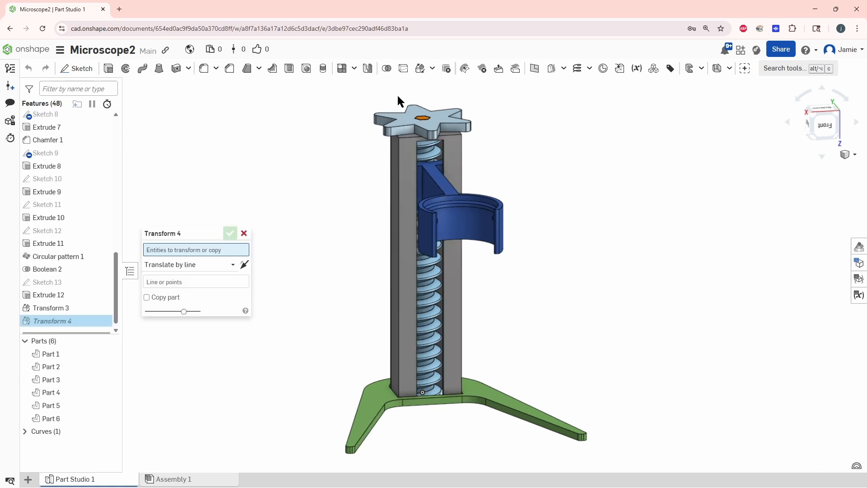
key("f")
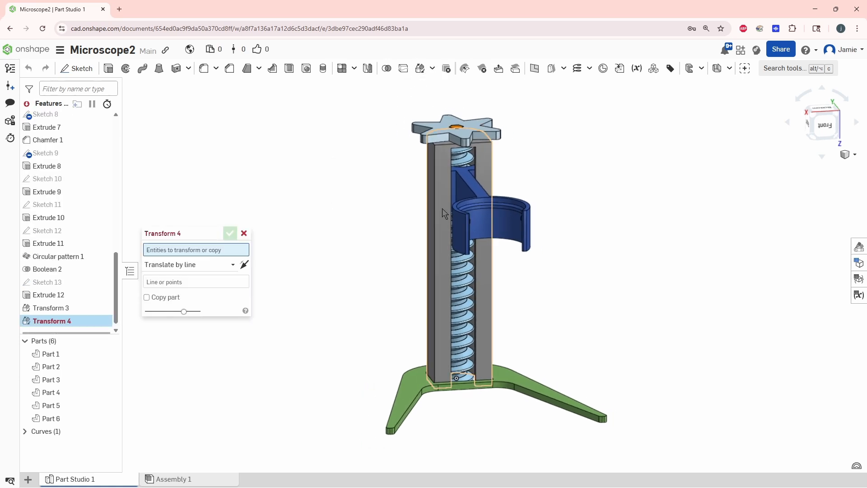
left_click(440, 213)
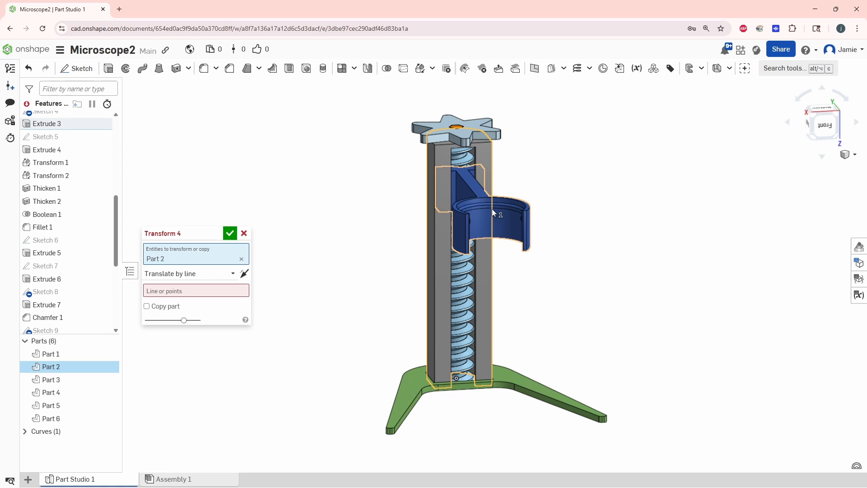
left_click(493, 211)
left_click(460, 125)
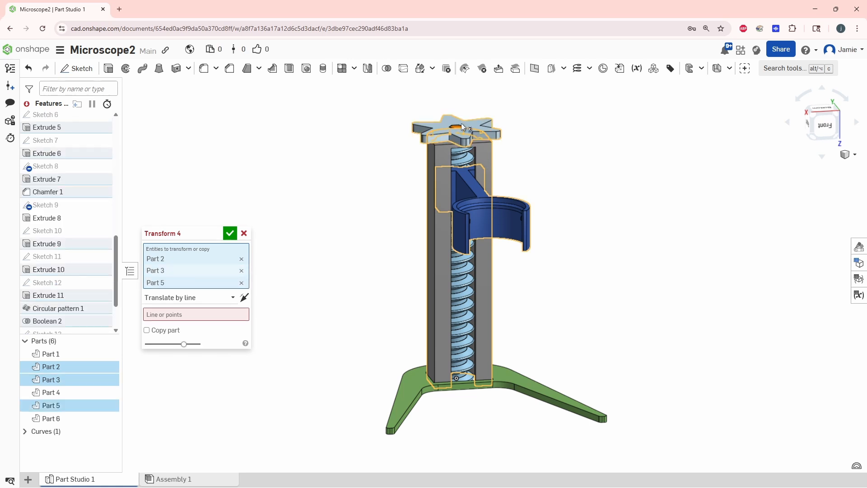
scroll(465, 122, "up", 5)
left_click(465, 120)
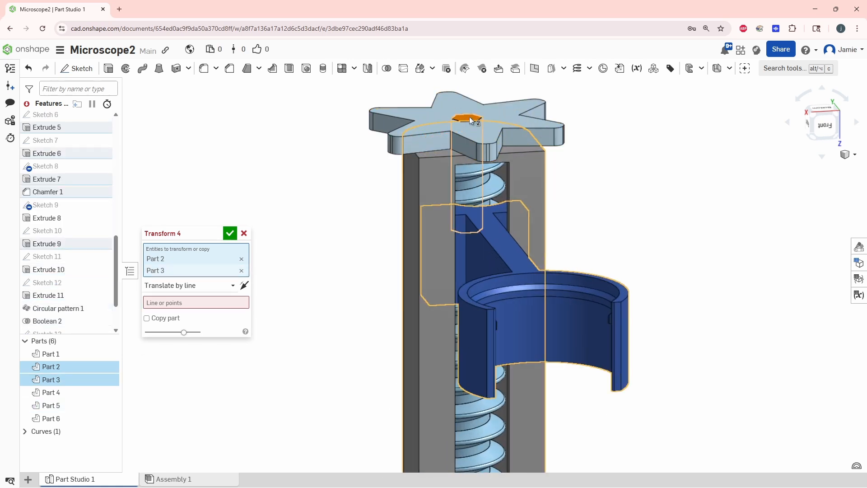
left_click(474, 119)
left_click(506, 110)
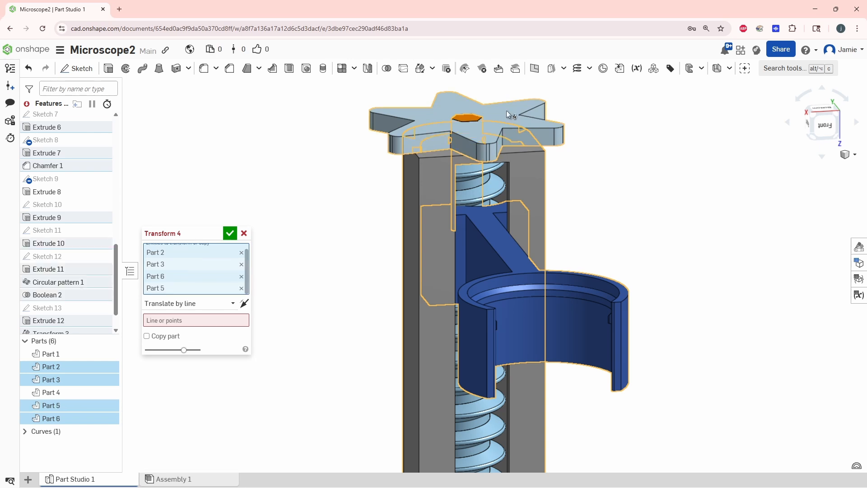
- Add the threaded rod to the transform and translate the parts by XYZ with Z at -120 mm
scroll(428, 248, "down", 5)
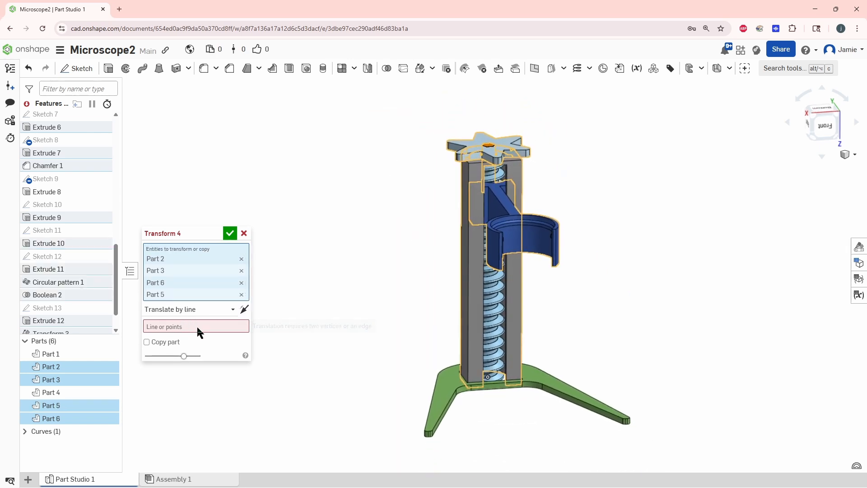
left_click(193, 310)
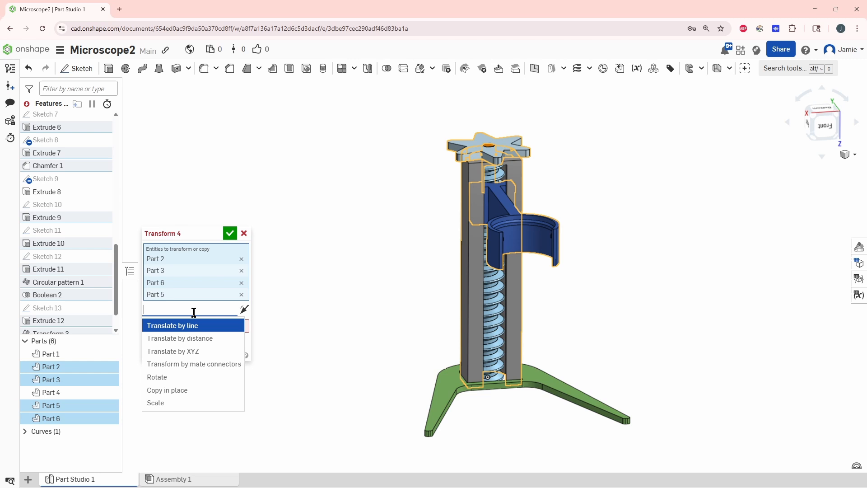
left_click(193, 352)
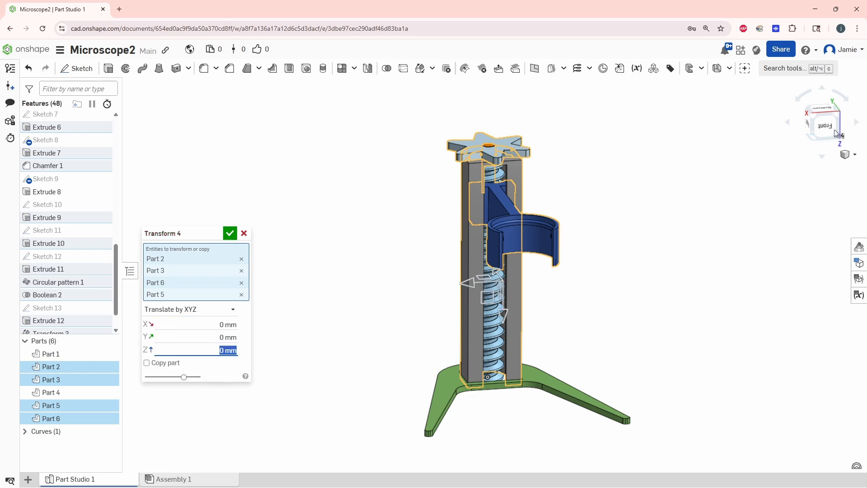
left_click_drag(834, 130, 623, 138)
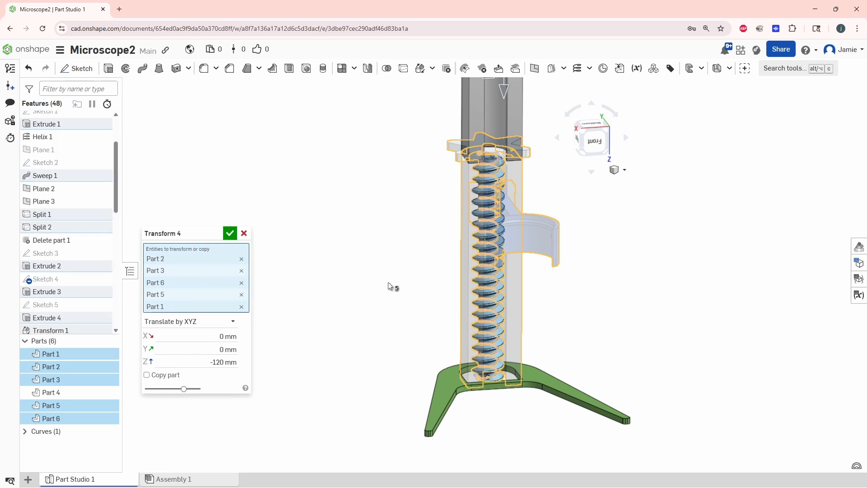
left_click(230, 233)
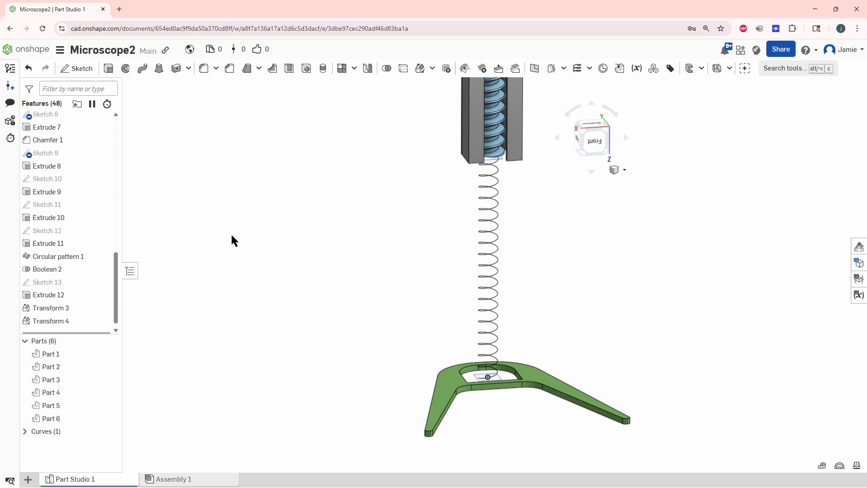
- Hide the helix curve left between the raised column and the green base
left_click(482, 277)
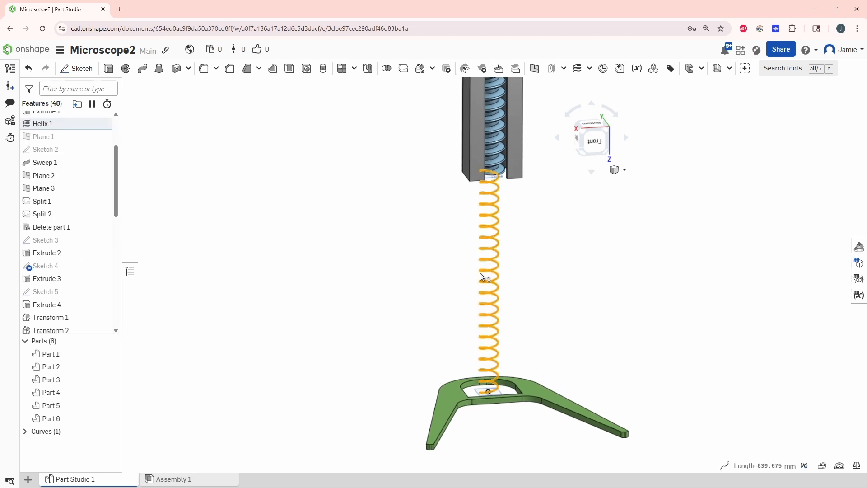
right_click(481, 275)
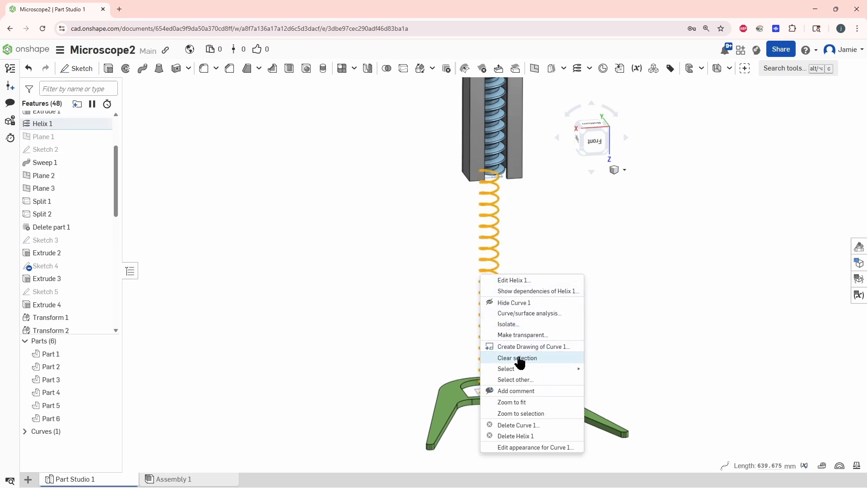
left_click(522, 303)
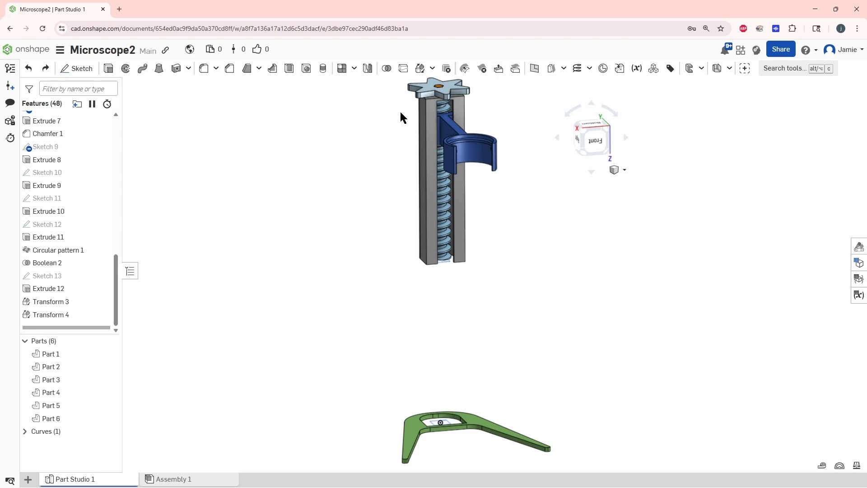
- Copy the grey column and threaded rod down to the base, translating by XYZ with Z at 120 mm
left_click(419, 73)
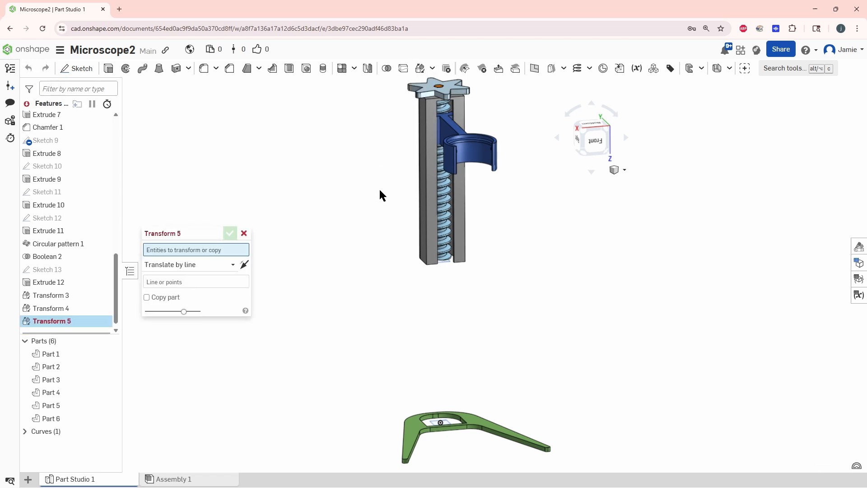
left_click(425, 225)
left_click(446, 224)
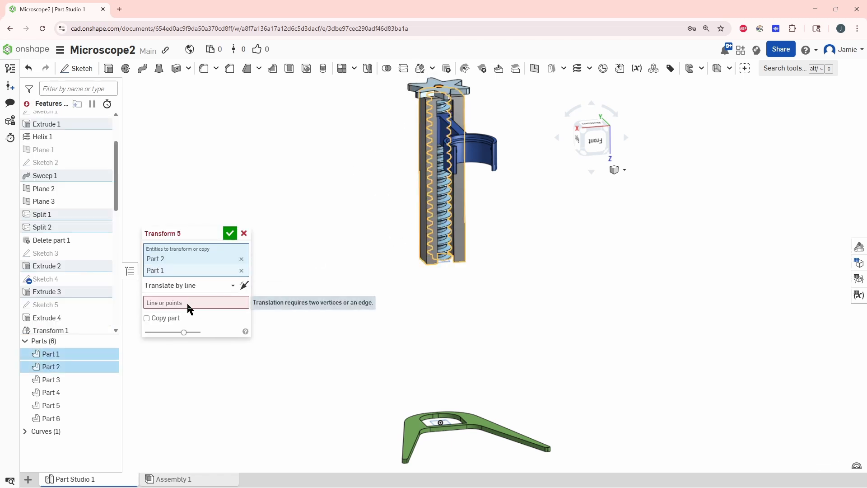
left_click(189, 285)
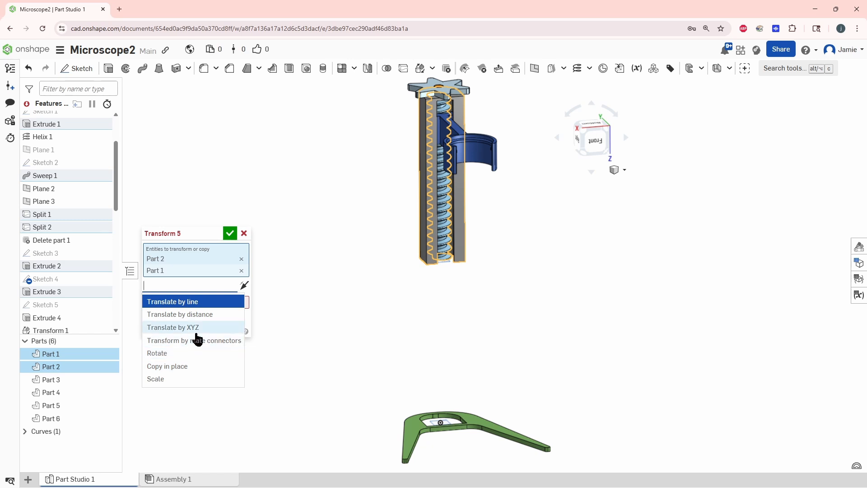
left_click(198, 328)
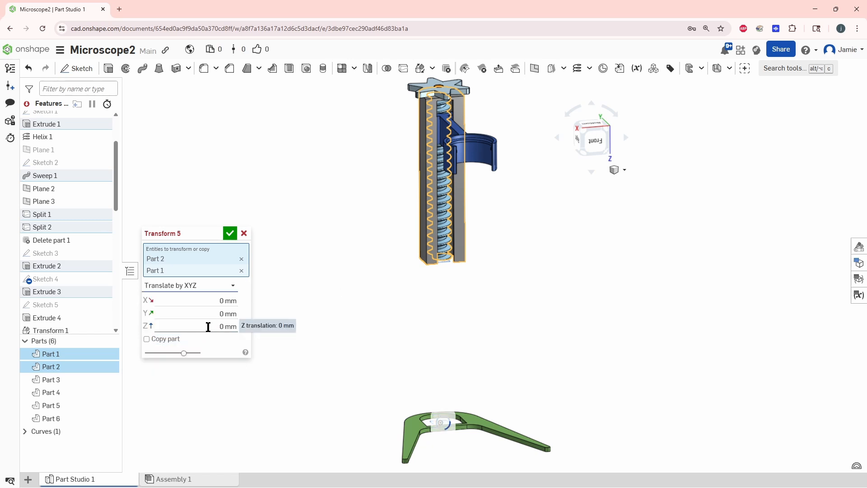
left_click(207, 327)
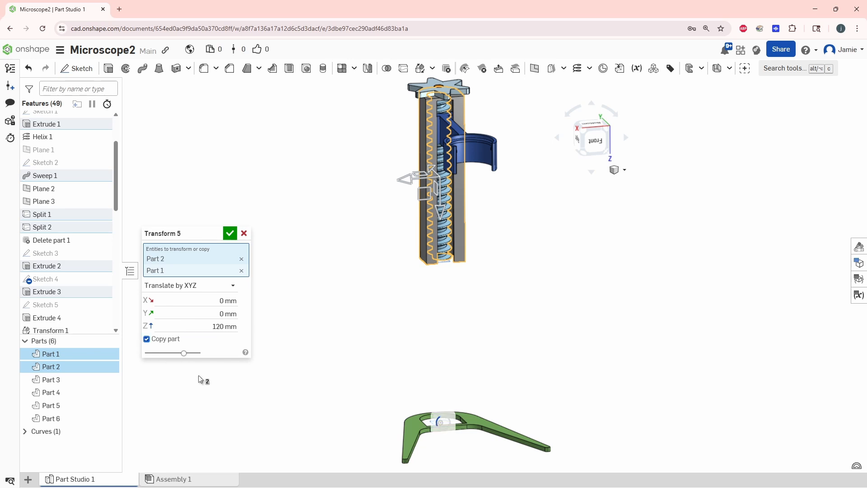
left_click(229, 234)
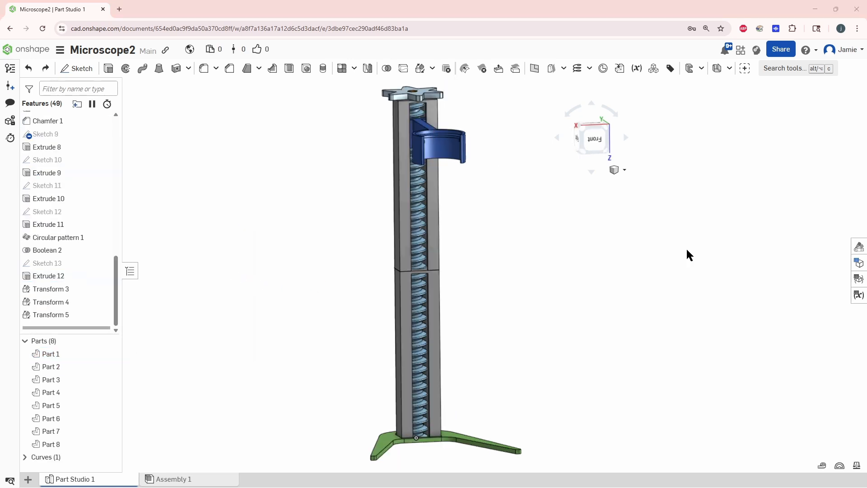
- Create a plane offset 4 mm from the inner end face of the lower column's slot, near the joint between the columns
scroll(596, 283, "up", 5)
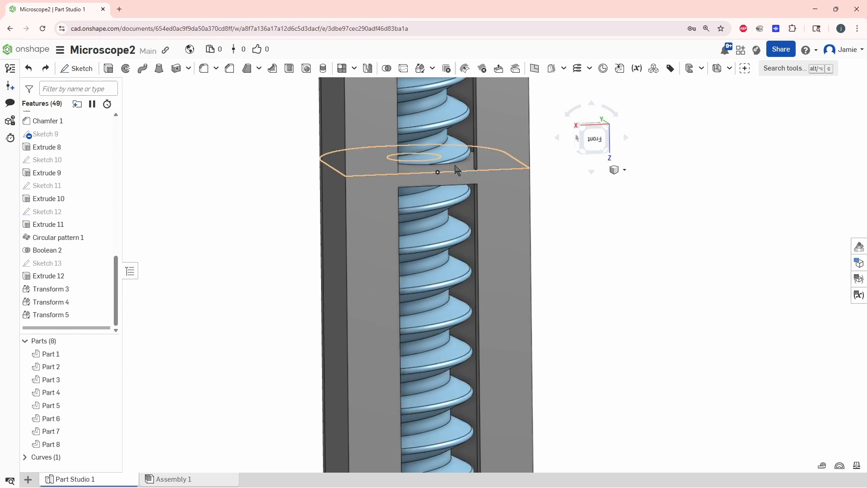
right_click_drag(459, 180, 544, 193)
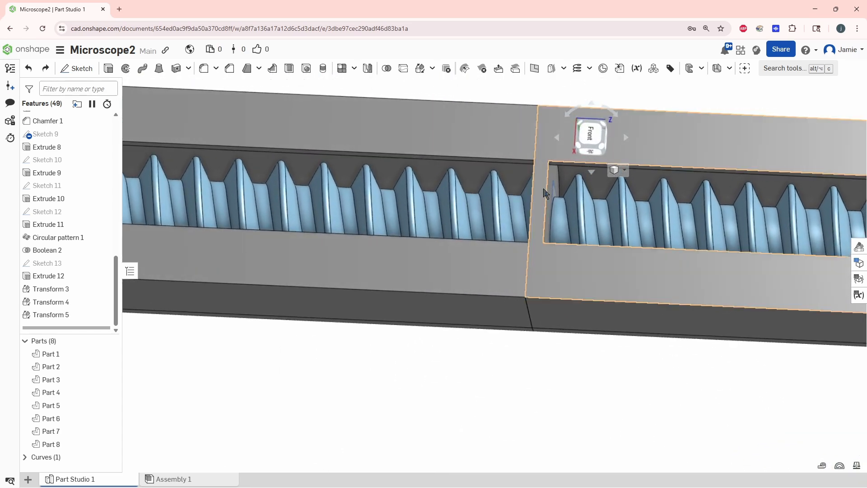
scroll(527, 246, "up", 5)
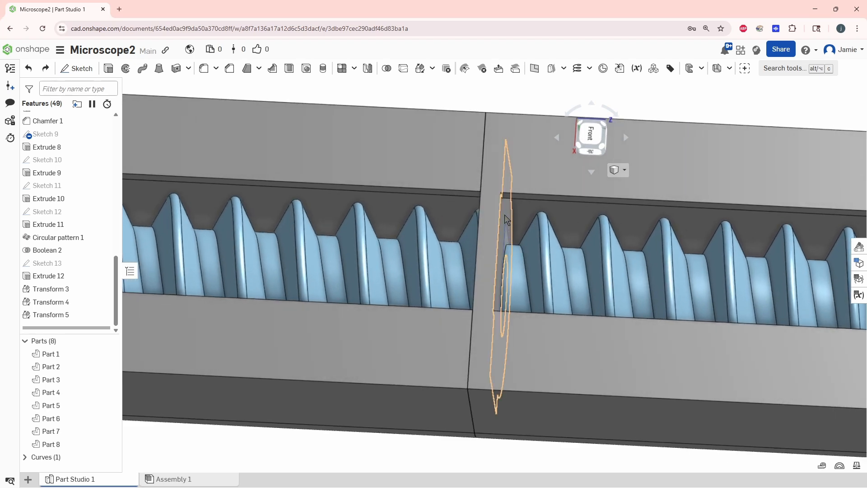
mouse_move(507, 220)
right_mouse_down()
mouse_move(469, 226)
mouse_move(458, 201)
mouse_move(490, 206)
mouse_move(484, 207)
mouse_move(508, 249)
mouse_move(494, 210)
right_mouse_up()
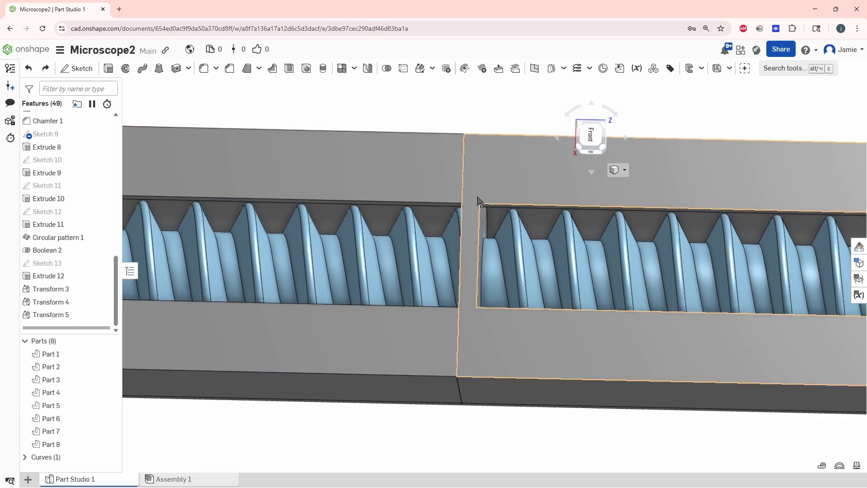
right_click_drag(477, 197, 497, 218)
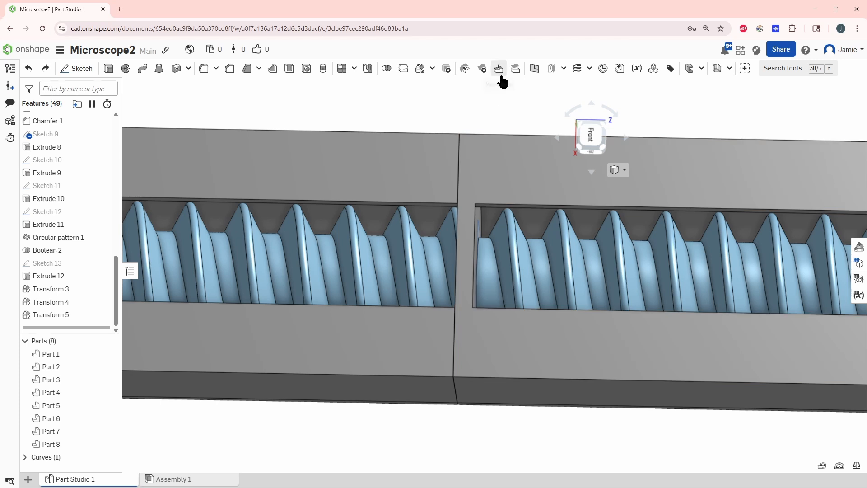
left_click(535, 68)
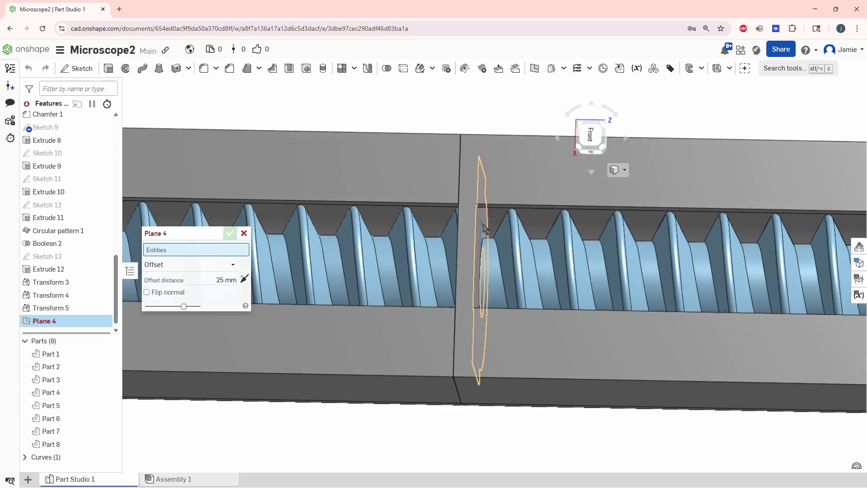
left_click(483, 229)
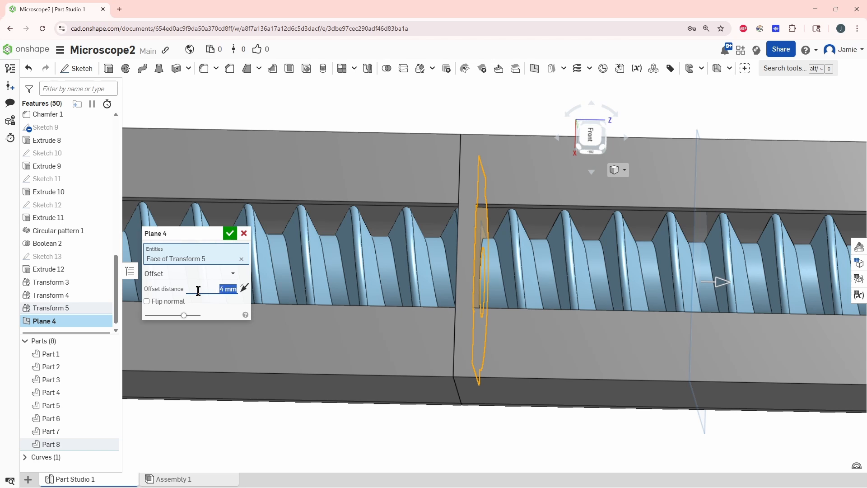
left_click(230, 235)
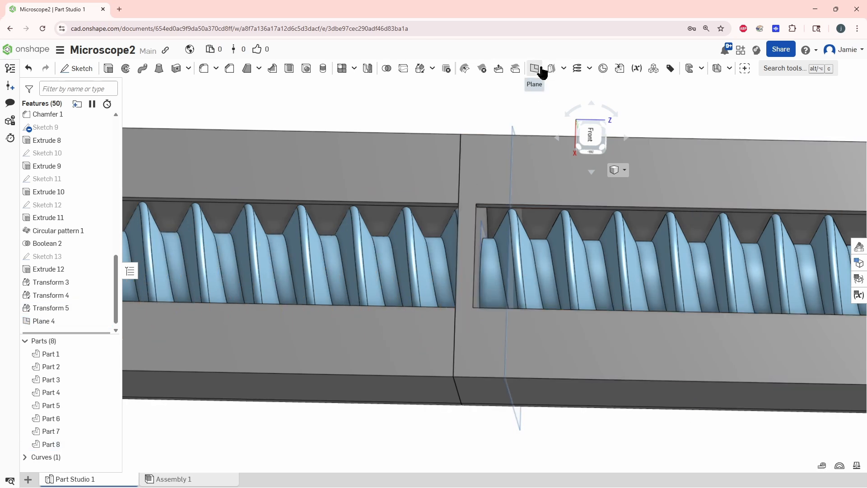
- Split the lower column and lower threaded rod with the offset plane near the joint, keeping both sides
left_click(403, 69)
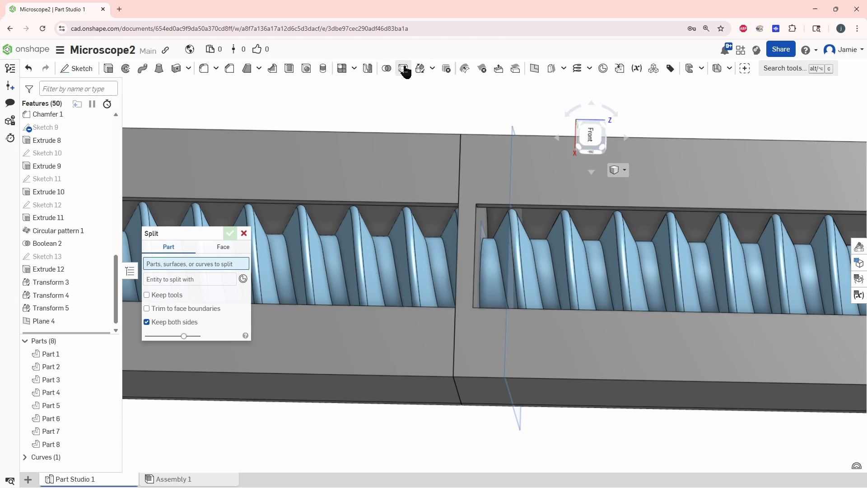
left_click(506, 176)
left_click(513, 253)
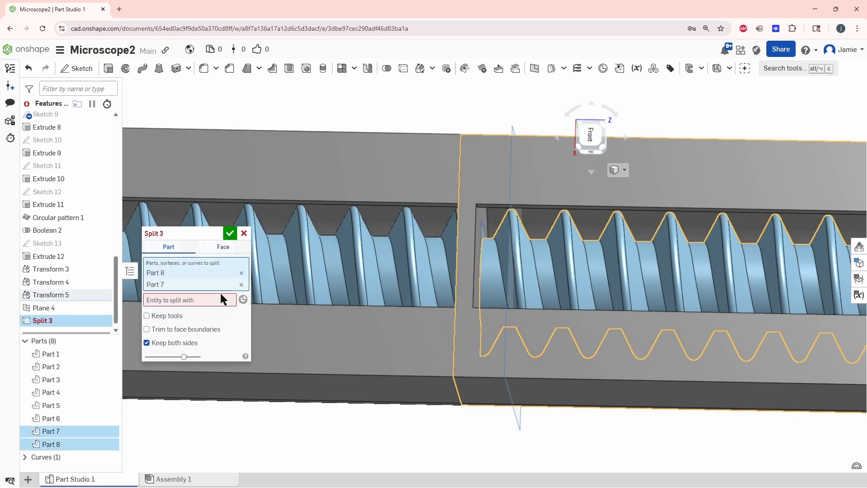
left_click(194, 302)
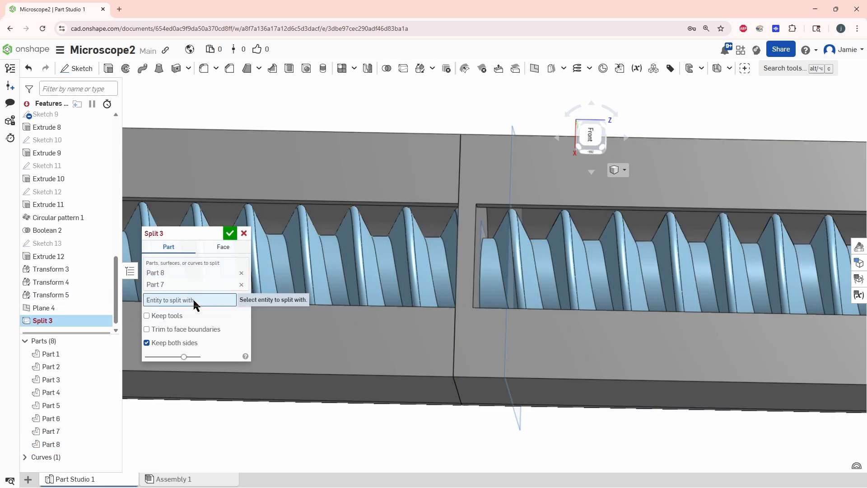
left_click(514, 132)
left_click(229, 234)
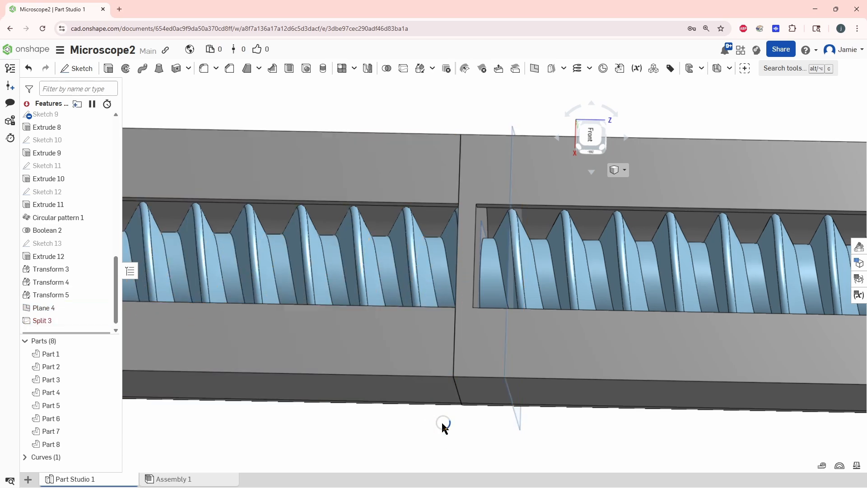
- Delete the short column and threaded rod pieces cut off at the joint between the two columns
right_click_drag(464, 427, 507, 190)
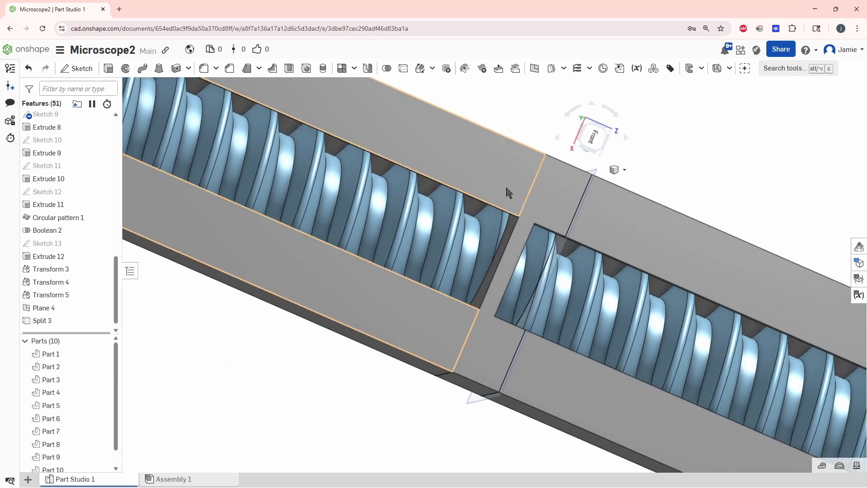
left_click(446, 70)
left_click(565, 213)
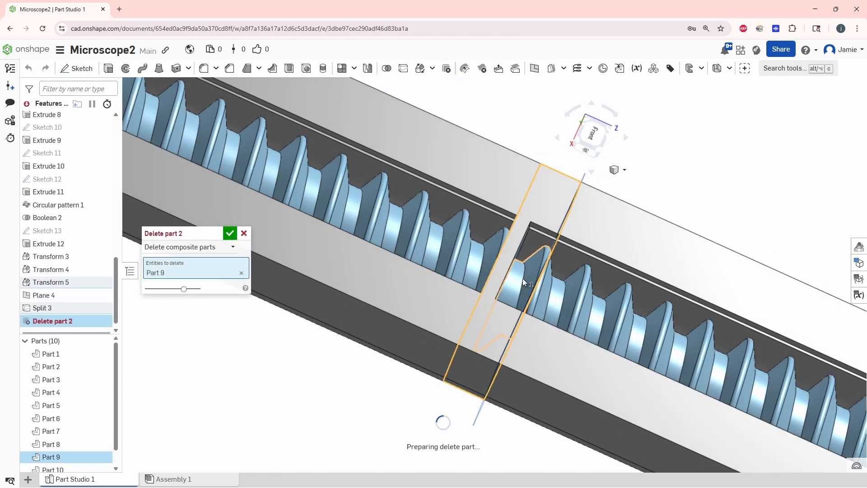
left_click(404, 257)
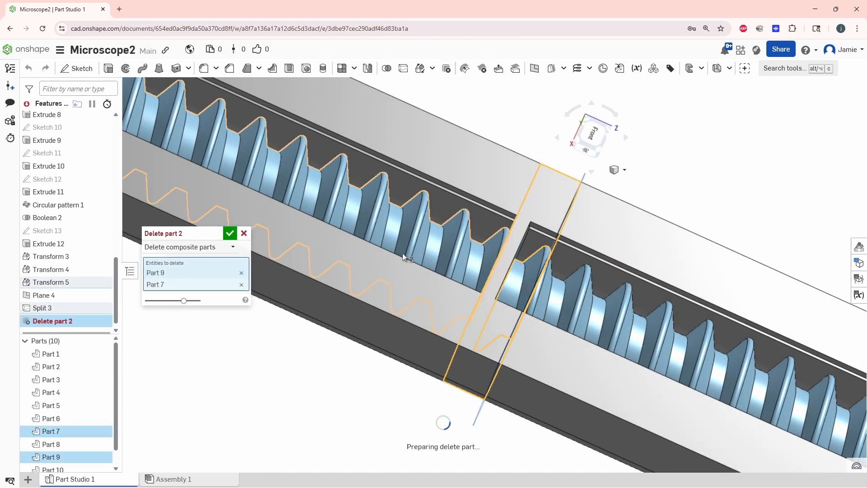
left_click(230, 233)
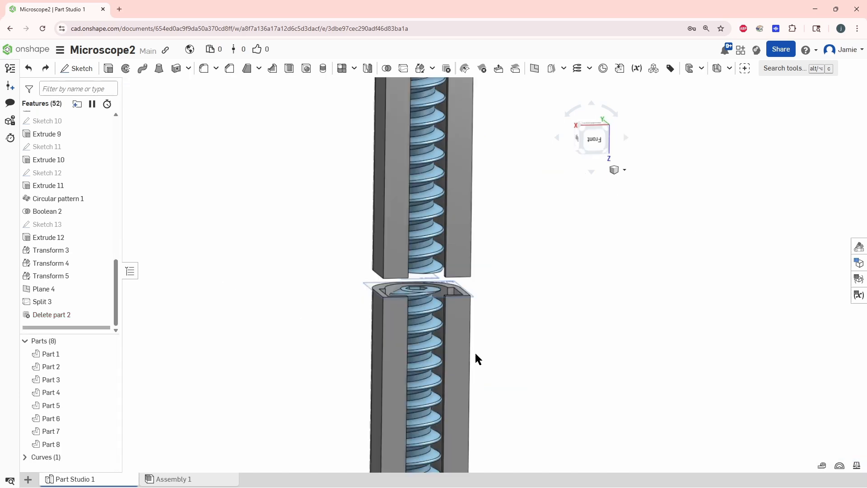
- Select the upper column, upper threaded rod, blue ring holder, star knob and orange hexagonal pin for a transform
scroll(587, 277, "up", 3)
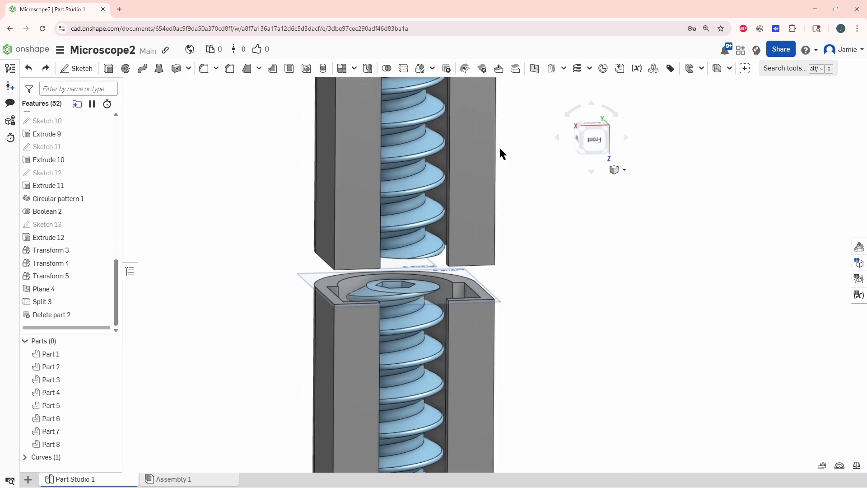
left_click(420, 68)
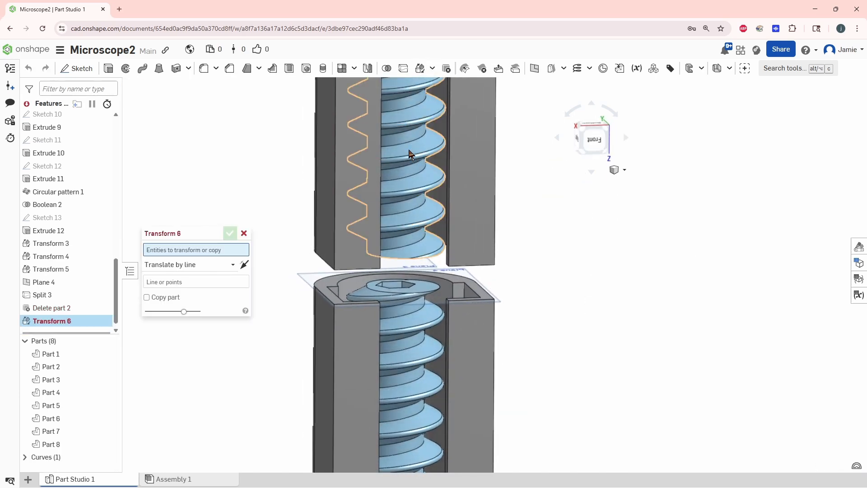
left_click(410, 154)
left_click(464, 169)
scroll(465, 169, "up", 5)
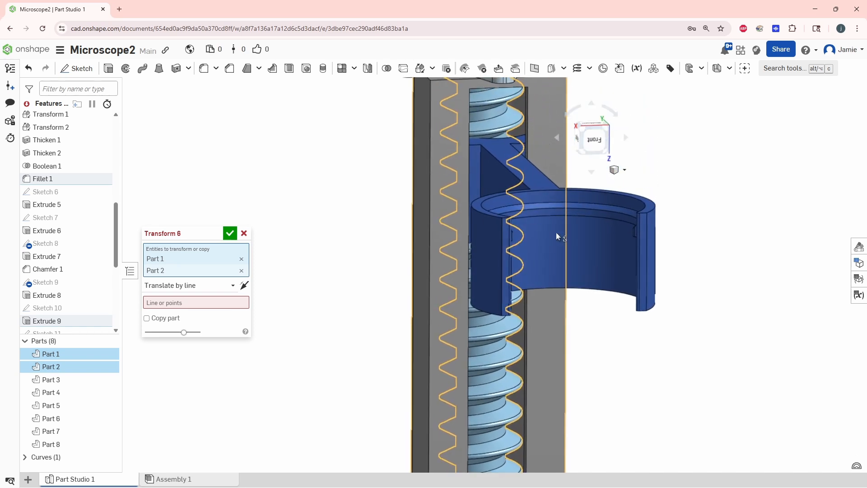
left_click(588, 243)
scroll(587, 243, "up", 3)
left_click(569, 290)
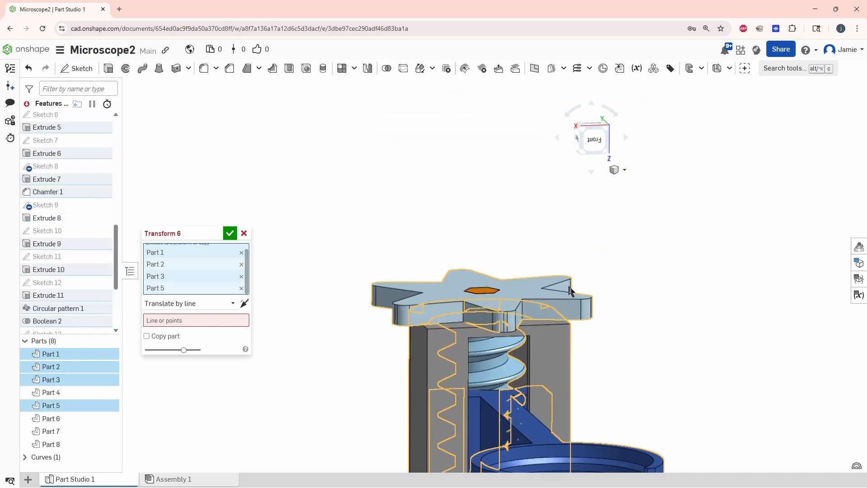
scroll(414, 299, "up", 3)
left_click(485, 285)
scroll(468, 323, "up", 5)
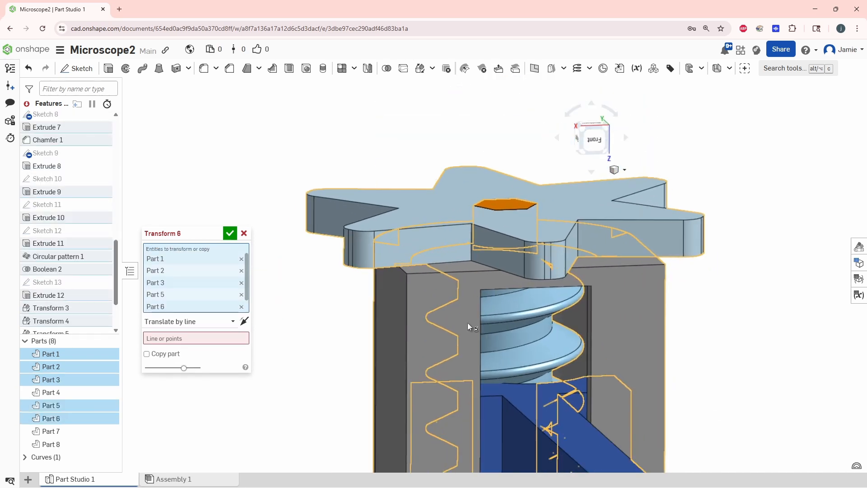
- Translate the selected upper parts by XYZ with Z at 6 mm to close the gap above the lower column
middle_click_drag(402, 452, 391, 347)
middle_click_drag(497, 384, 474, 329)
scroll(475, 329, "up", 1)
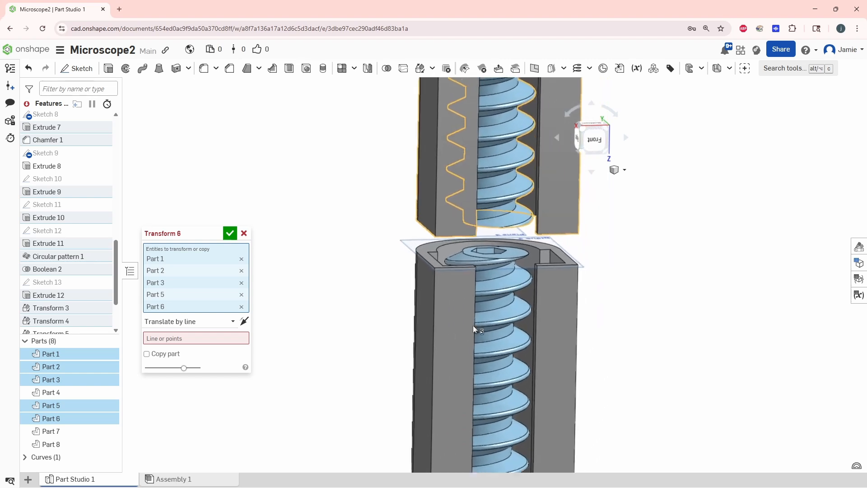
right_click_drag(551, 232, 534, 276)
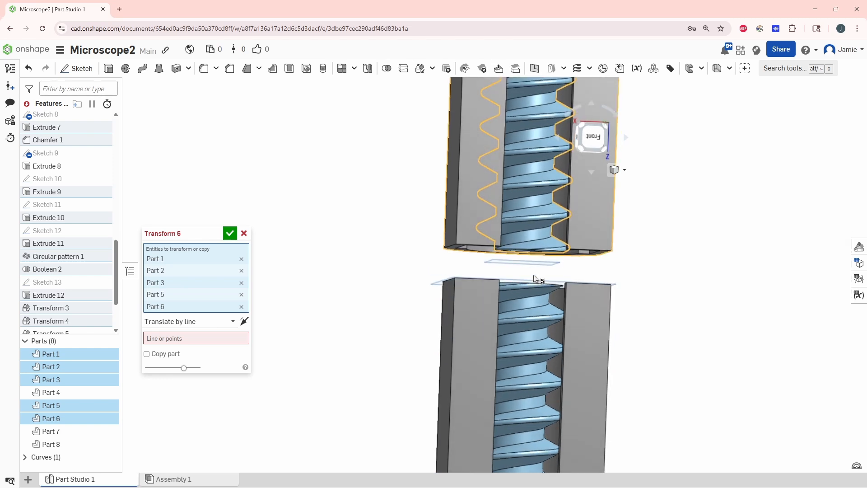
left_click(207, 319)
left_click(196, 360)
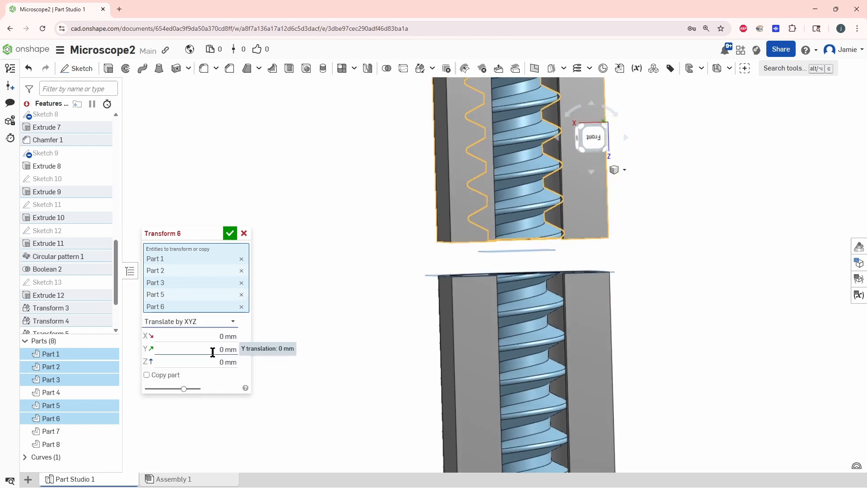
left_click(201, 366)
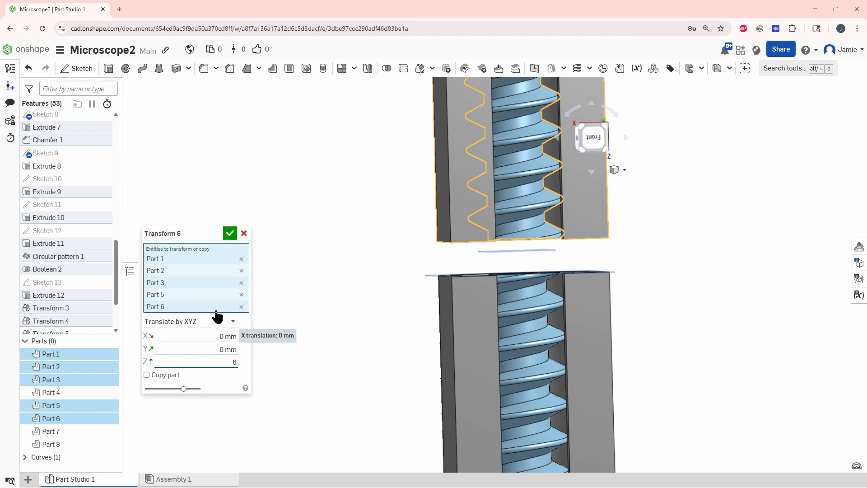
type("6")
left_click(229, 233)
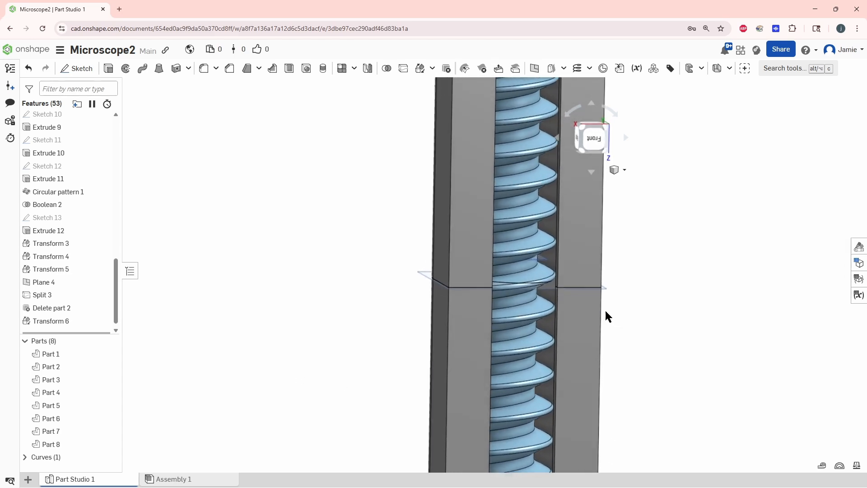
- Examine the joint between the two columns and the thread's alignment from several angles, including the whole stand
right_click_drag(606, 311, 620, 347)
scroll(571, 292, "up", 5)
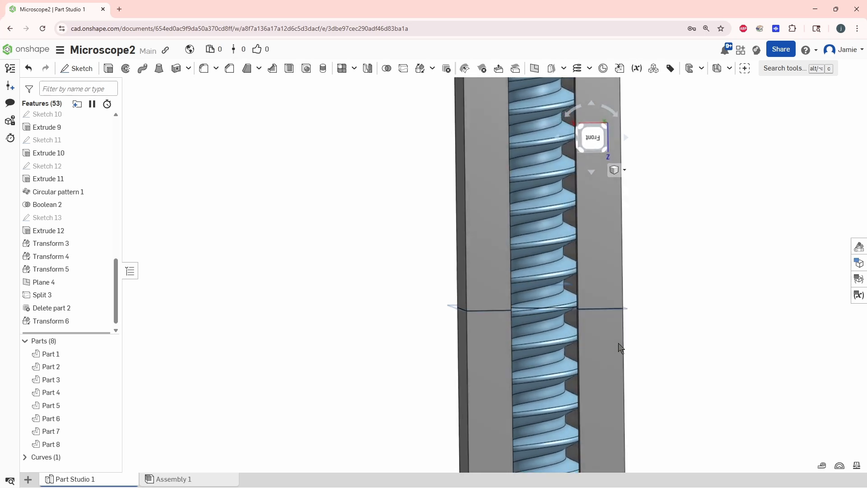
scroll(576, 291, "up", 6)
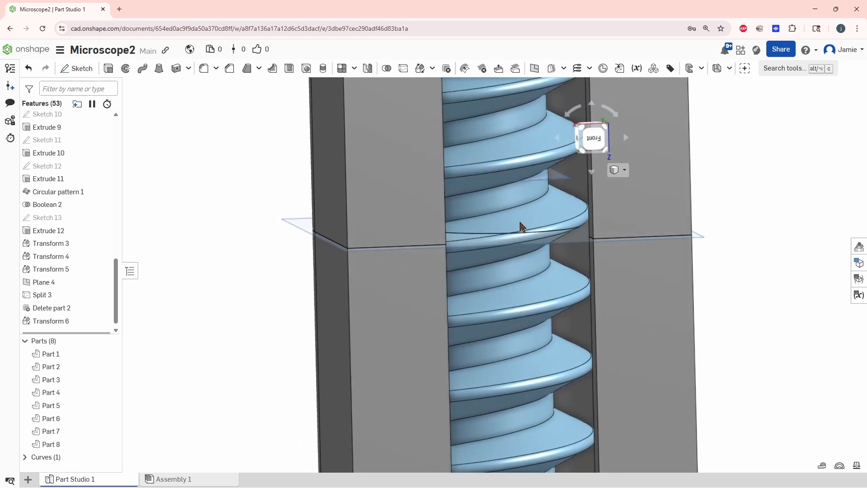
right_click_drag(528, 261, 534, 279)
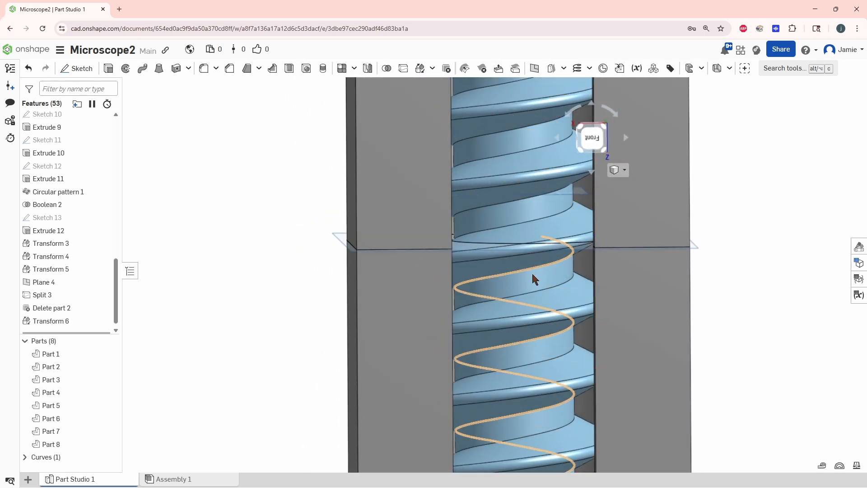
scroll(534, 279, "down", 5)
right_click_drag(658, 258, 563, 180)
scroll(519, 209, "down", 3)
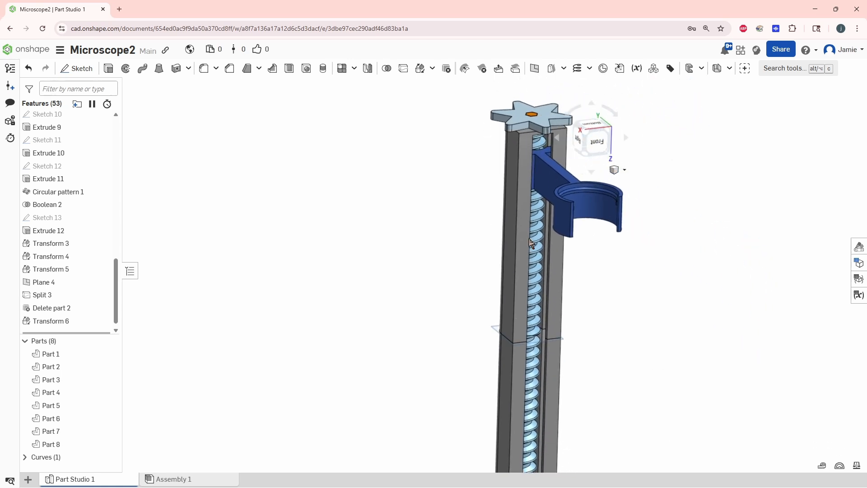
right_click_drag(497, 272, 461, 310)
scroll(461, 311, "up", 2)
middle_click_drag(461, 310, 460, 168)
scroll(499, 330, "up", 4)
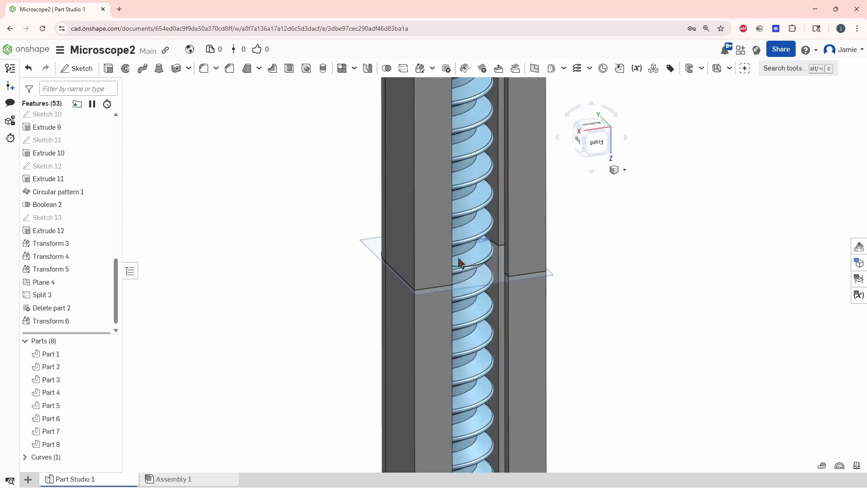
right_click_drag(501, 276, 438, 300)
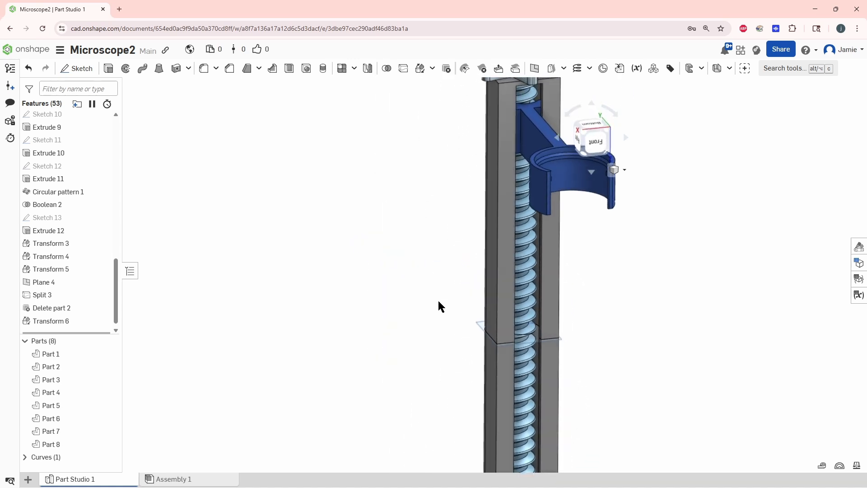
scroll(438, 300, "down", 2)
middle_click_drag(600, 280, 588, 288)
scroll(589, 288, "down", 3)
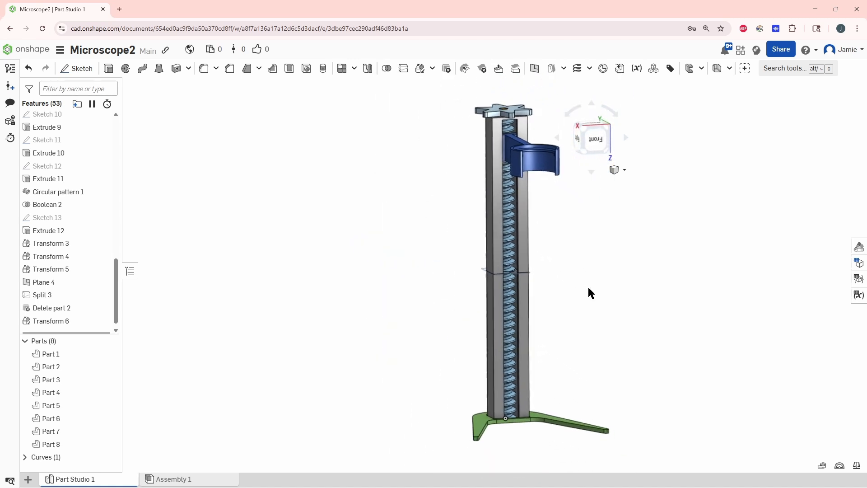
- Start a transform of the orange hexagonal pin in the star knob, using Translate by XYZ
scroll(589, 288, "up", 3)
scroll(589, 293, "up", 4)
scroll(345, 147, "down", 2)
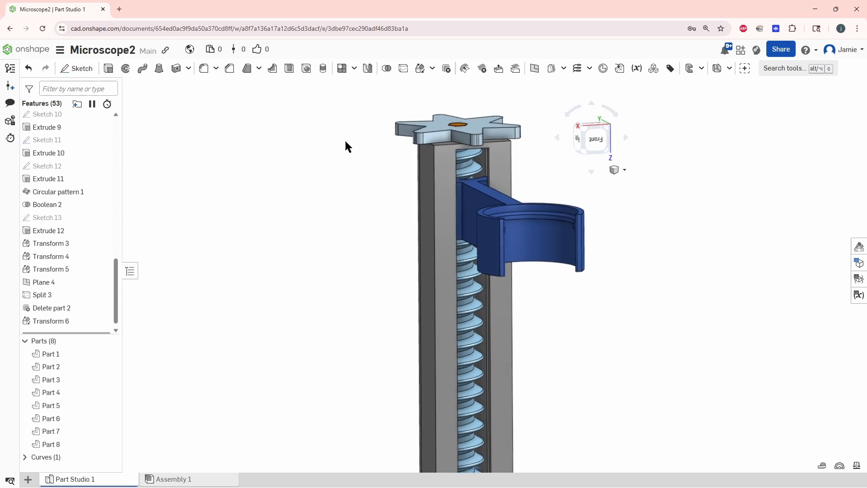
left_click(420, 71)
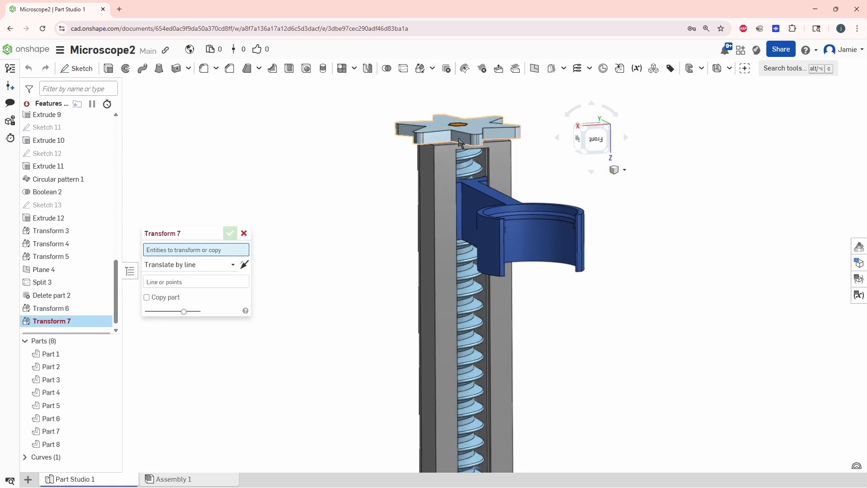
scroll(470, 123, "up", 4)
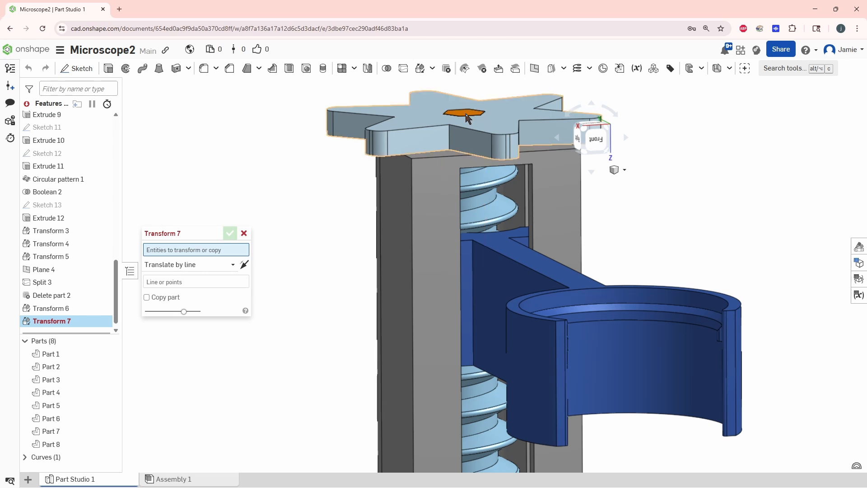
scroll(469, 120, "up", 5)
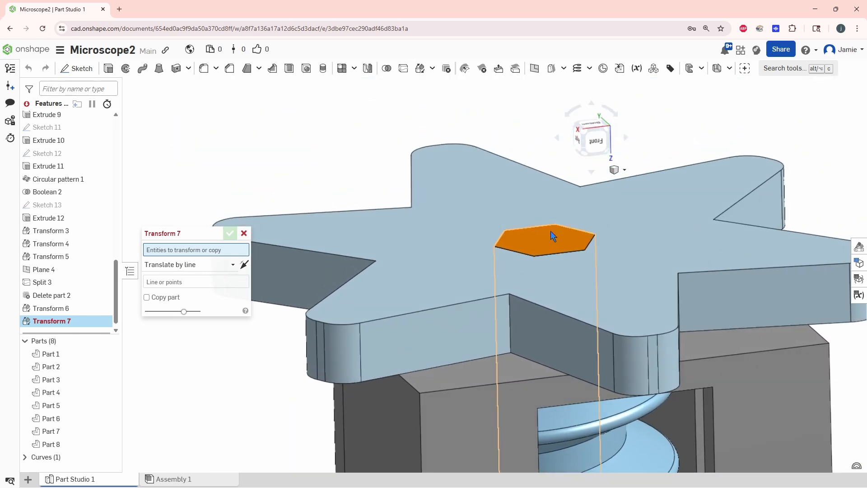
left_click(552, 231)
scroll(551, 230, "down", 5)
scroll(492, 240, "down", 2)
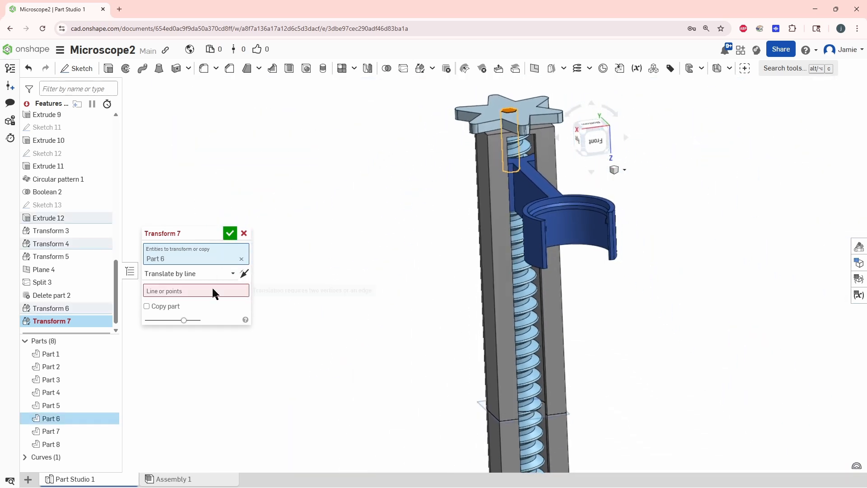
left_click(185, 274)
left_click(198, 315)
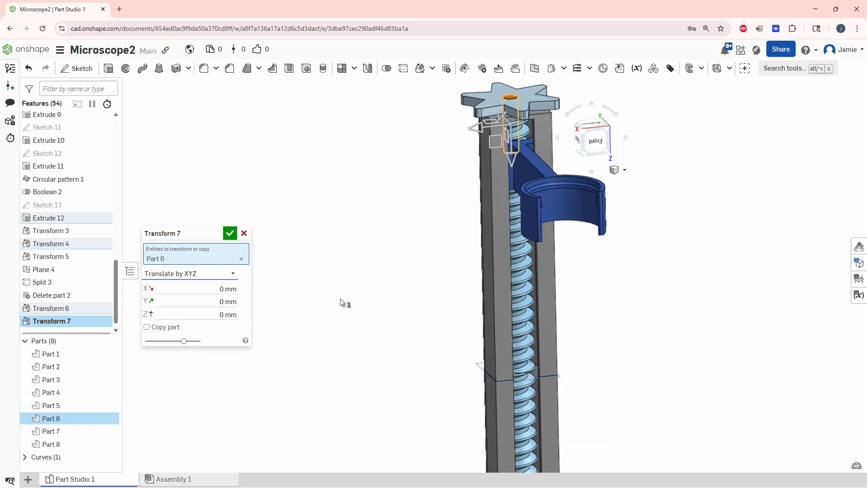
- Copy the hexagonal pin to the joint between the columns by translating it with Z at 110 mm and Copy part enabled
scroll(449, 277, "down", 3)
right_click_drag(536, 170, 544, 153)
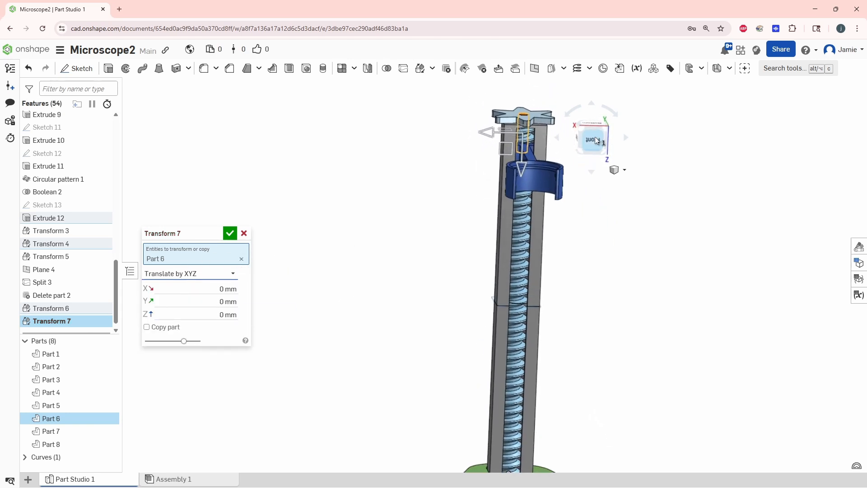
left_click(595, 141)
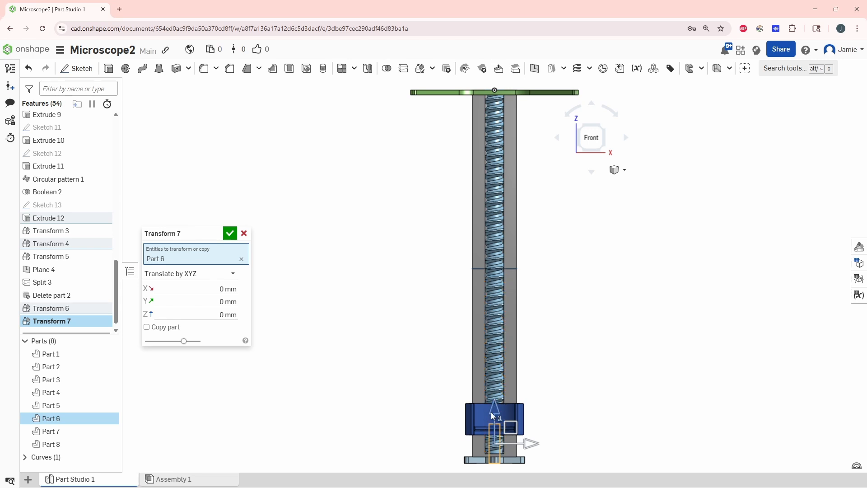
left_click_drag(492, 412, 484, 288)
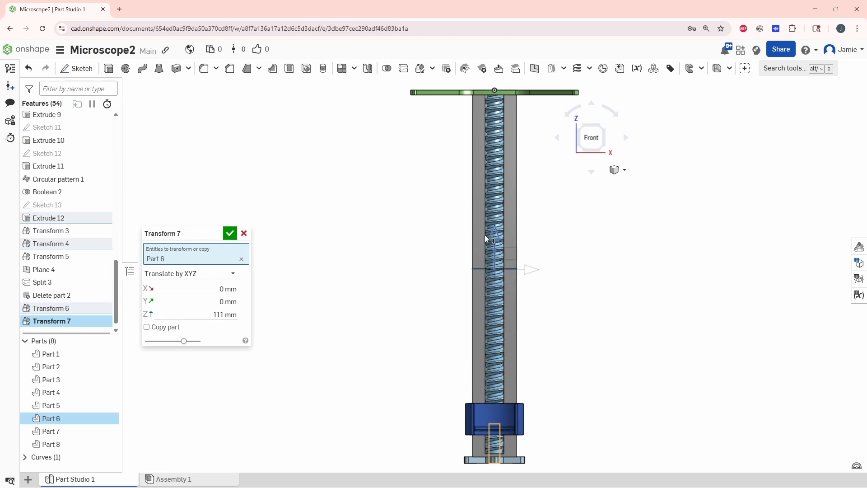
left_click_drag(485, 236, 485, 238)
scroll(480, 293, "up", 4)
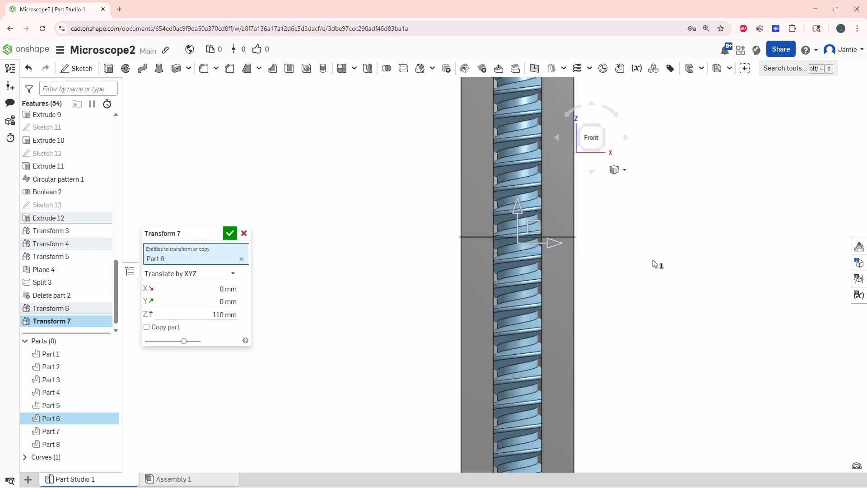
left_click(147, 328)
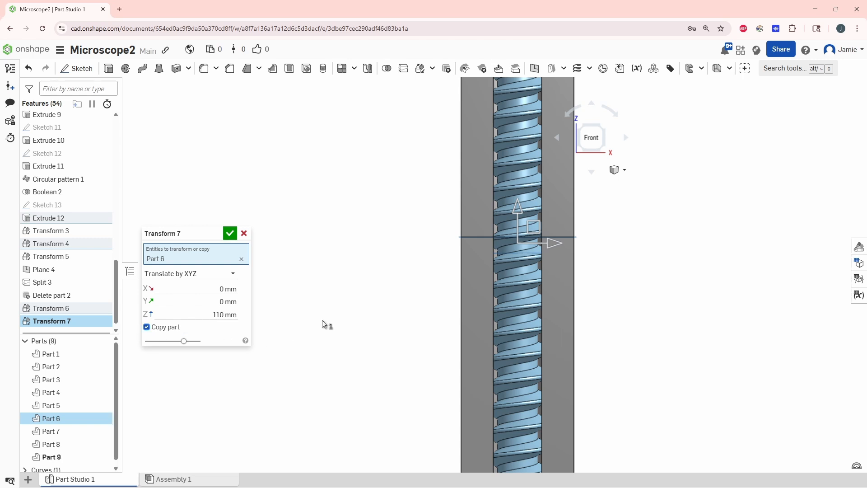
left_click(233, 234)
- Hide the upper threaded rod and examine the copied hexagonal pin seated at the joint between the columns
right_click_drag(430, 267, 475, 295)
left_click(466, 257)
scroll(462, 257, "up", 2)
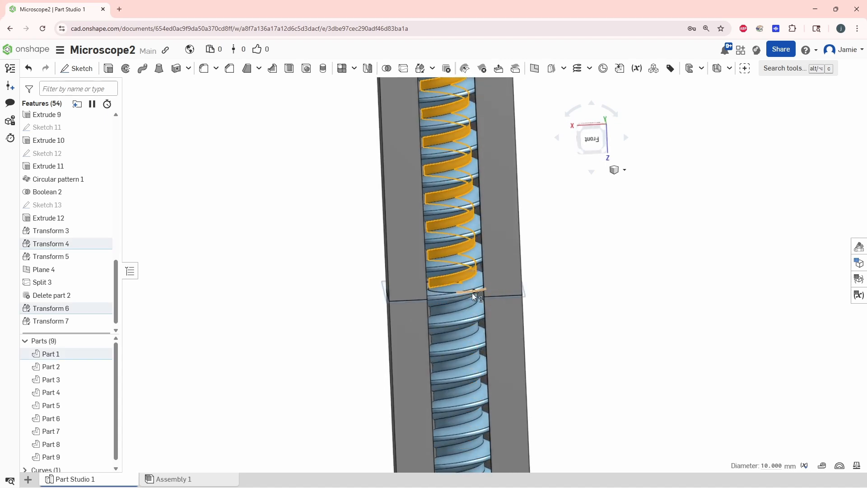
key("y")
right_click_drag(551, 301, 624, 269)
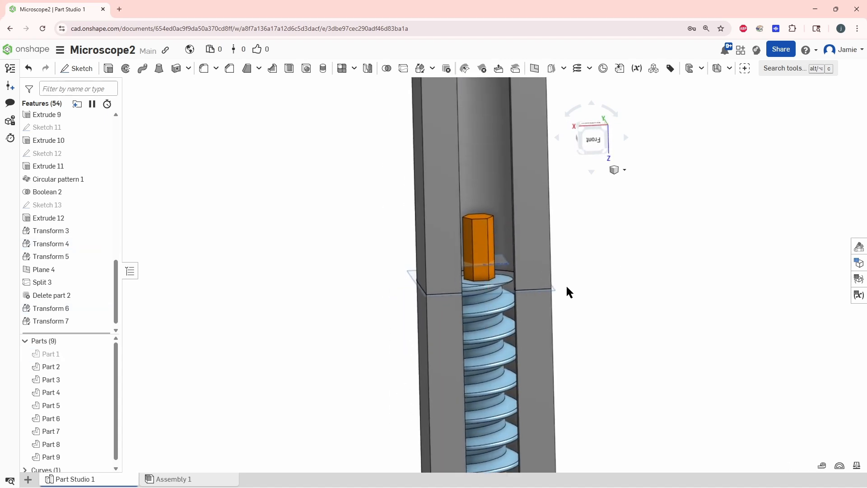
right_click_drag(566, 288, 596, 289)
scroll(590, 359, "down", 2)
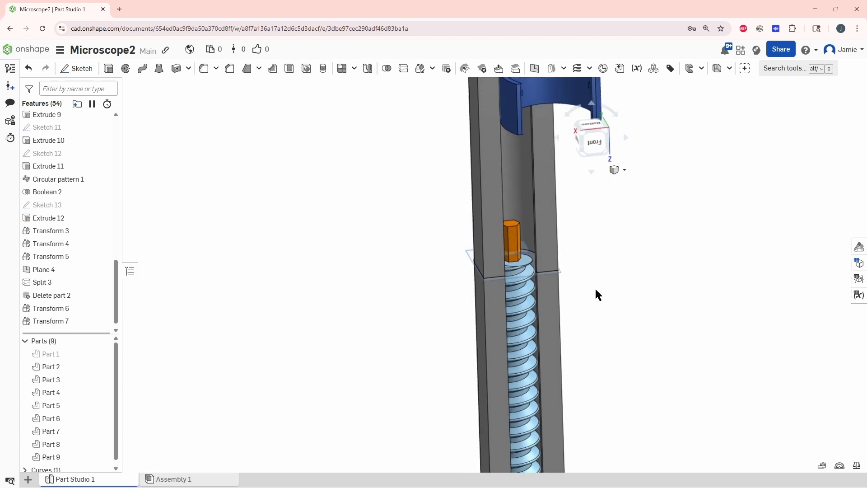
middle_click_drag(595, 290, 620, 297)
scroll(620, 297, "down", 2)
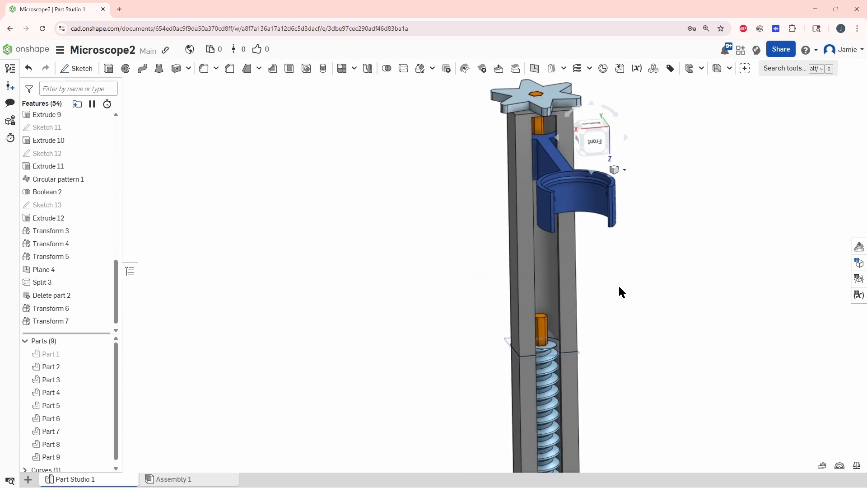
- Examine the stand and the column joint from several angles with the upper threaded rod shown again
scroll(622, 294, "down", 5)
scroll(521, 324, "up", 4)
middle_click_drag(521, 324, 459, 377)
scroll(436, 362, "down", 1)
middle_click_drag(490, 329, 525, 311)
right_click_drag(524, 311, 670, 271)
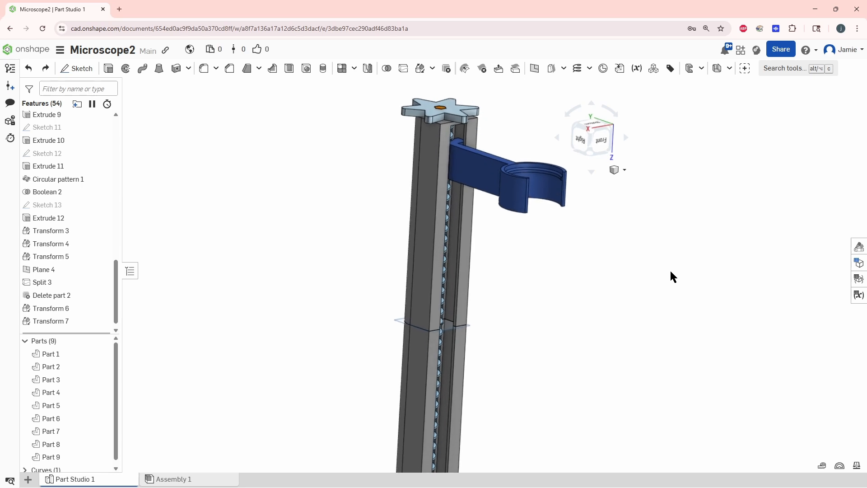
scroll(460, 301, "up", 3)
scroll(460, 302, "up", 3)
right_click_drag(461, 302, 568, 299)
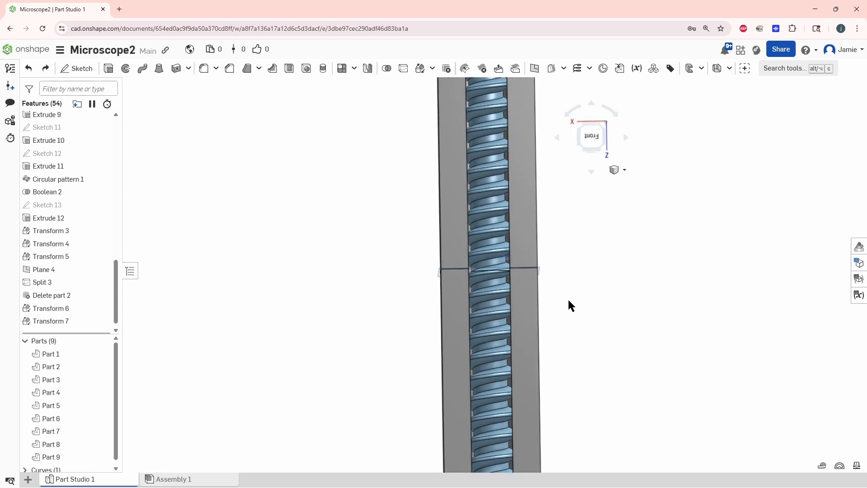
scroll(491, 247, "up", 3)
right_click_drag(420, 294, 409, 280)
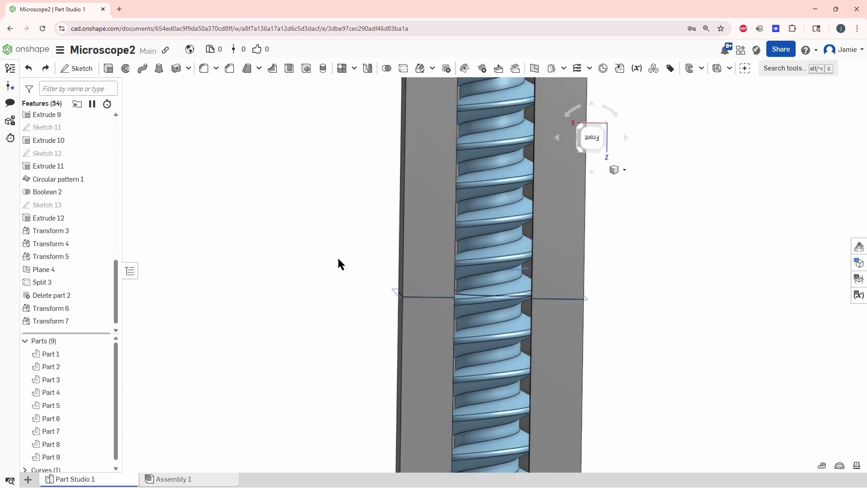
scroll(273, 255, "down", 2)
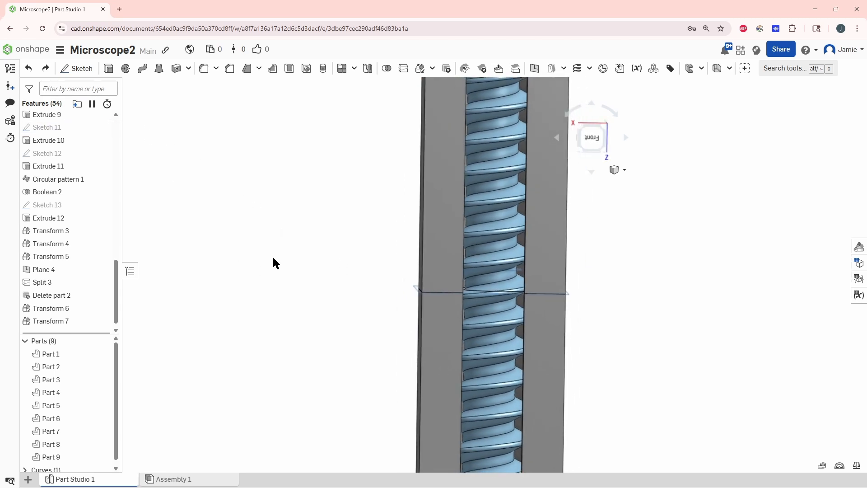
- Hide the lower column, the lower threaded rod and the copied hexagonal pin
left_click(435, 308)
key("y")
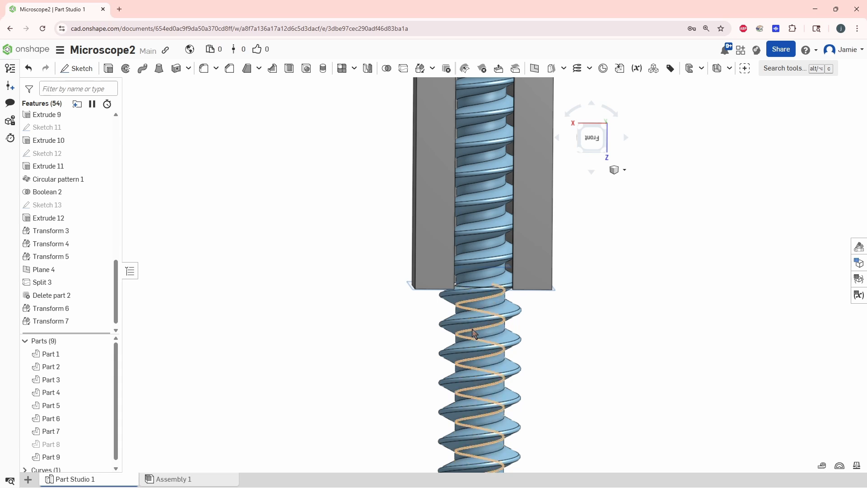
left_click(473, 332)
key("y")
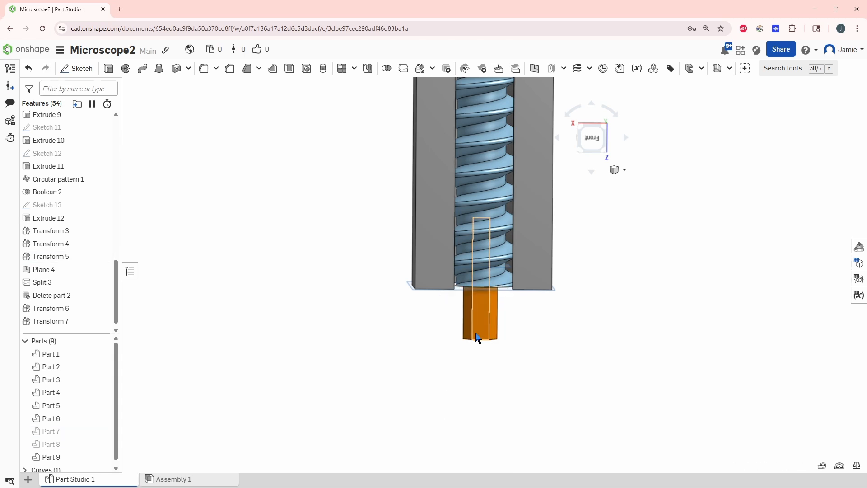
left_click(475, 332)
key("y")
key("f")
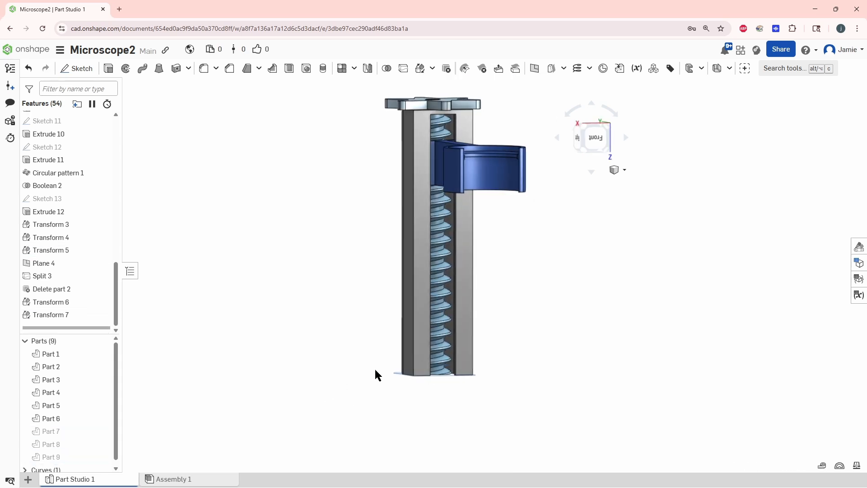
- Start a sketch on the front face of the upper column near its lower end and view it straight on
scroll(431, 372, "up", 6)
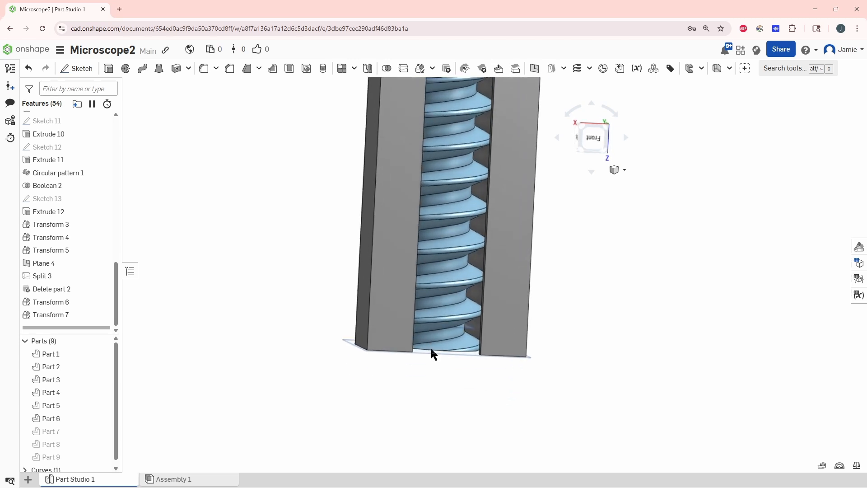
left_click(80, 70)
left_click(397, 296)
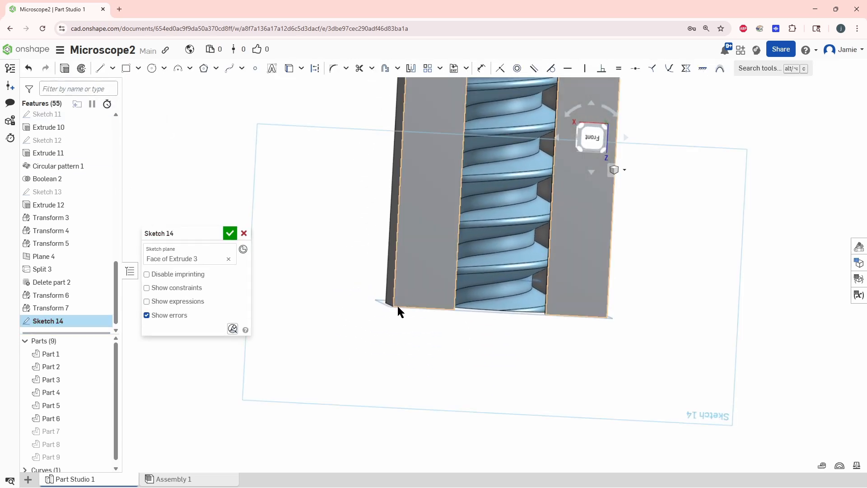
key("n")
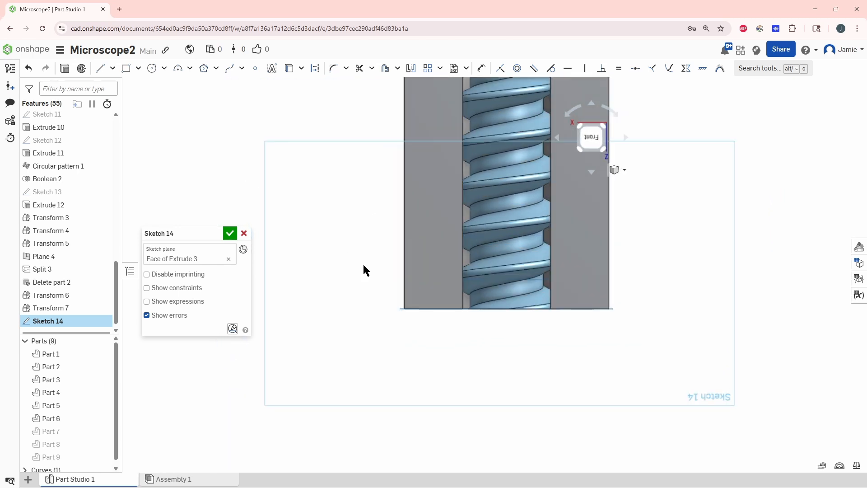
- Sketch a rectangle about 10.3 mm wide and 23.5 mm tall against the column's outer edge, extending below its lower end
left_click(126, 69)
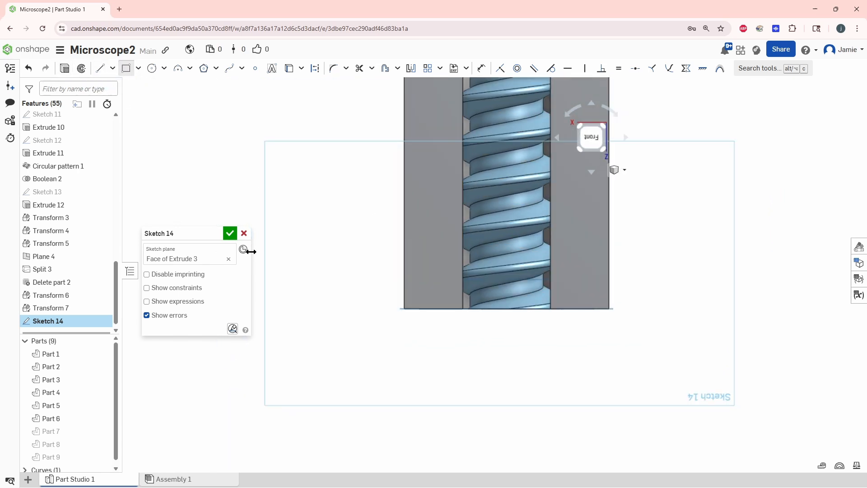
left_click(403, 261)
left_click(330, 432)
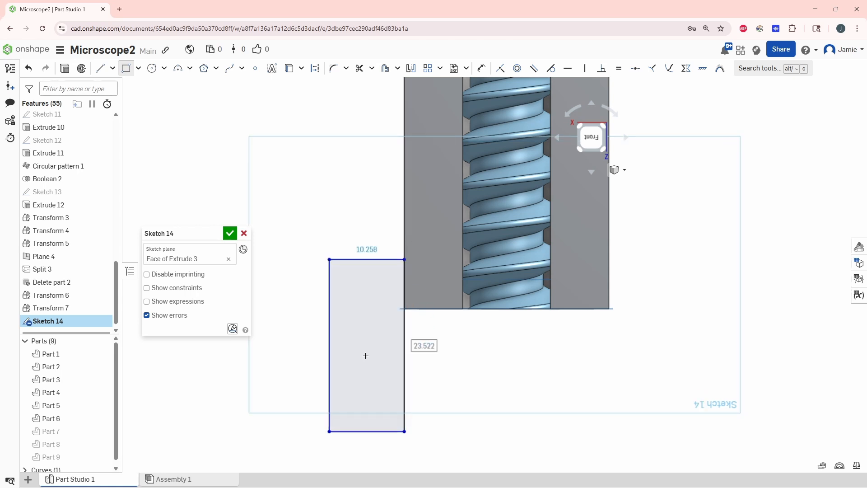
key("Escape")
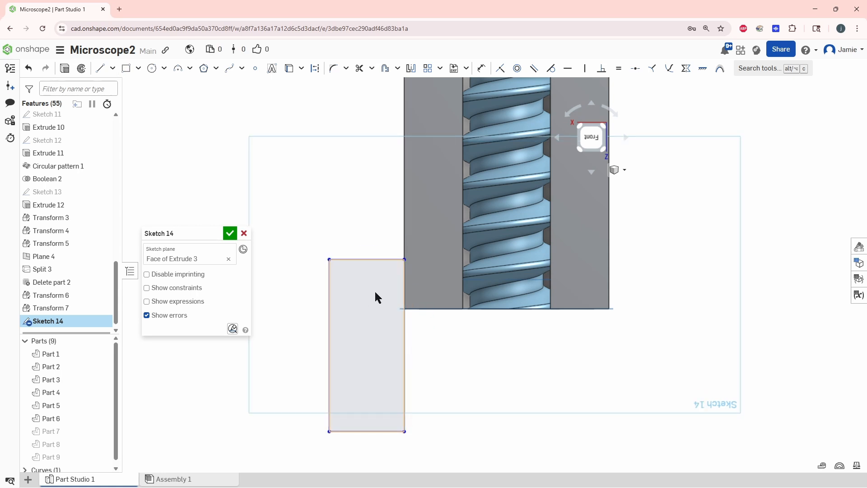
- Dimension the rectangle's bottom edge 8 mm below the column's lower end
left_click(481, 68)
left_click(427, 309)
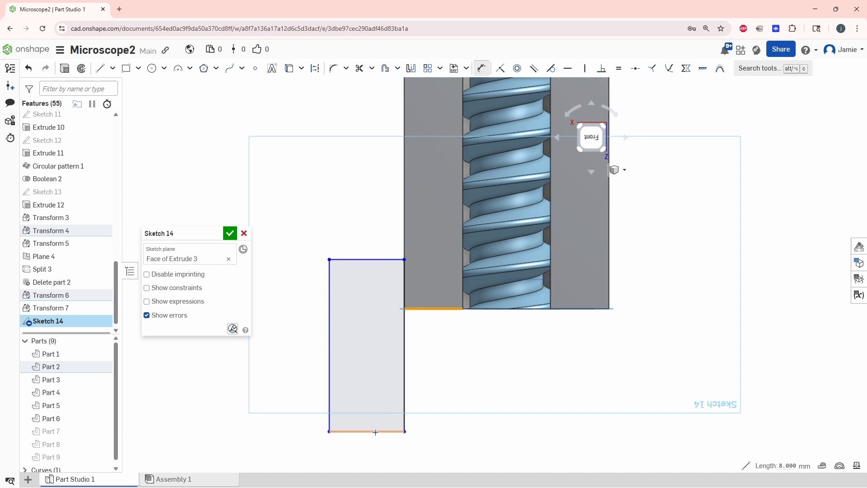
left_click(376, 432)
left_click(440, 397)
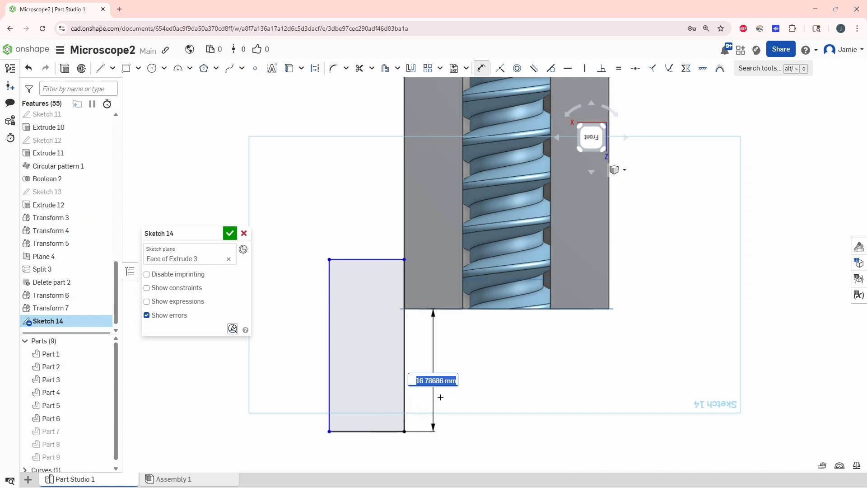
type("8")
key("Return")
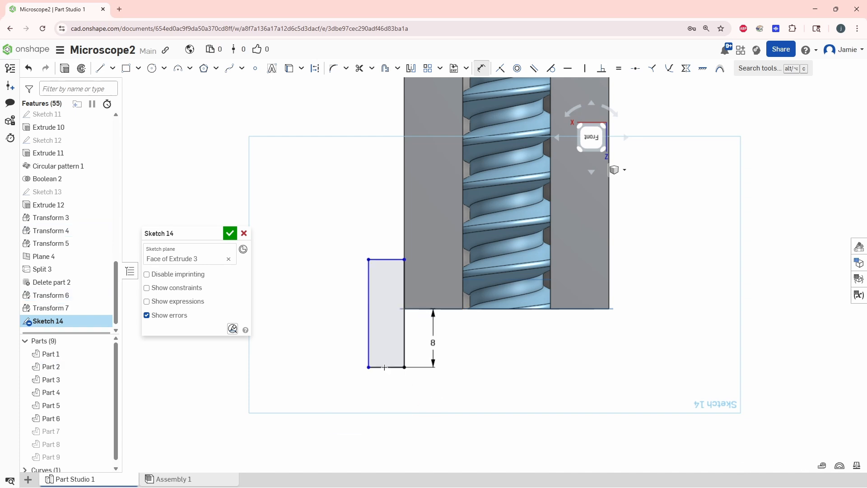
- Set the rectangle's width to 4 mm
left_click(404, 294)
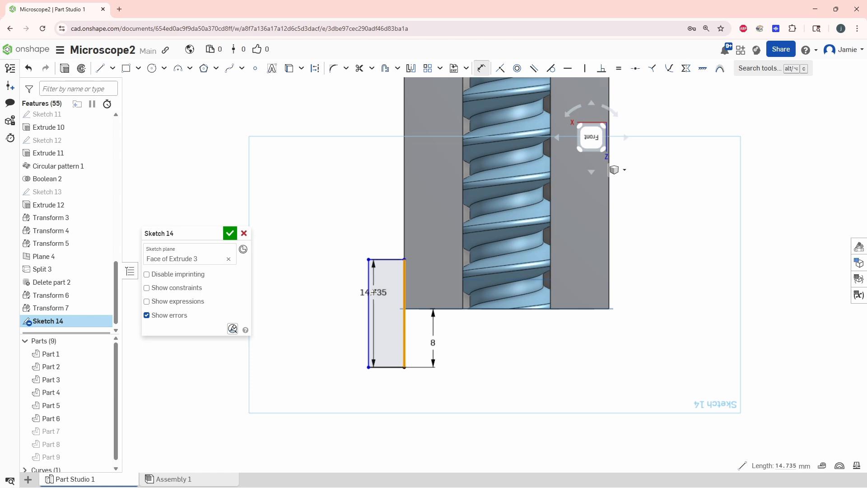
left_click(376, 229)
type("4")
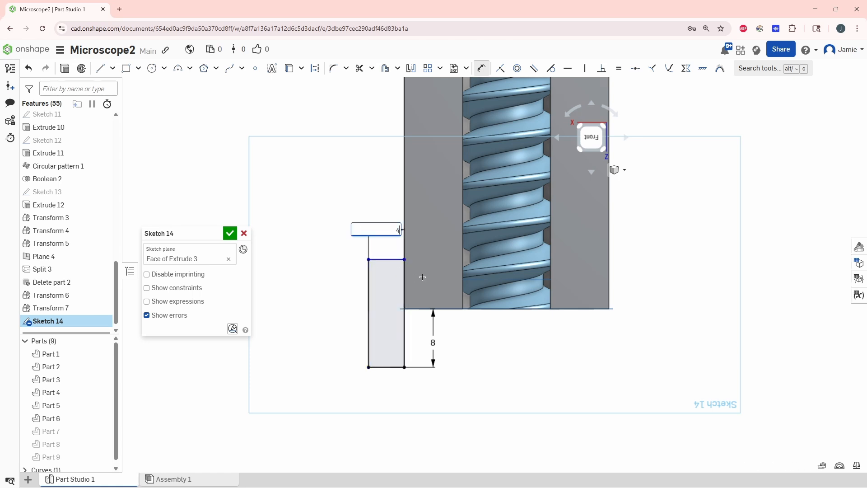
key("Return")
- Draw a sloped hook about 4.7 mm long with a 2.6 mm tip at the rectangle's lower inner side, and trim the shared line
scroll(432, 366, "up", 4)
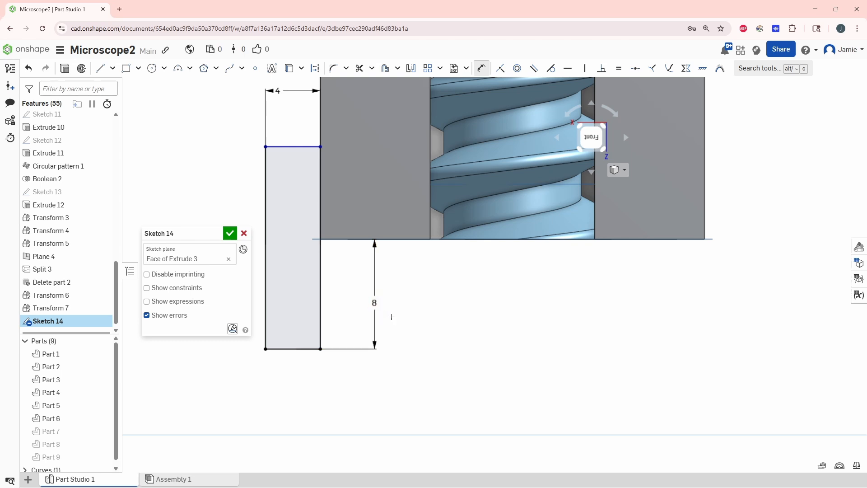
left_click(100, 68)
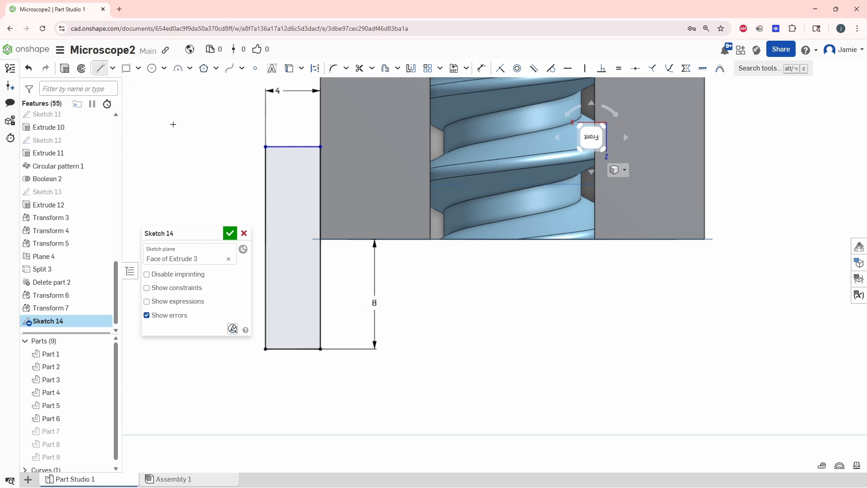
left_click(319, 290)
left_click(385, 314)
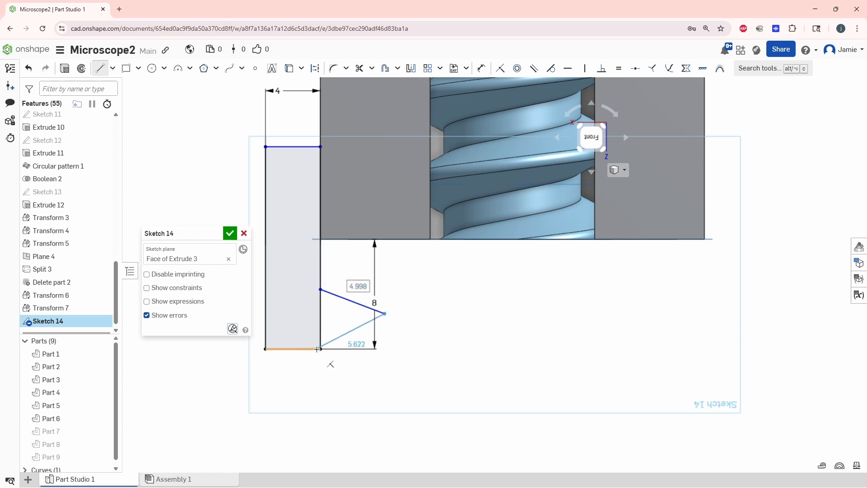
left_click(385, 349)
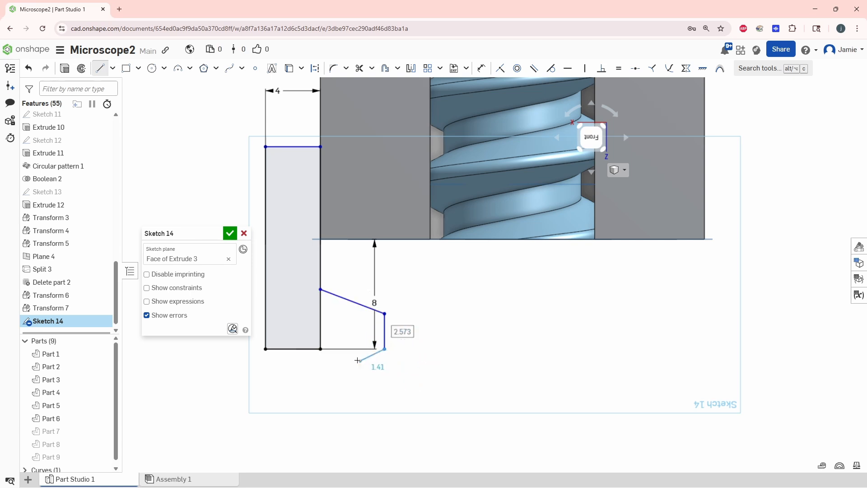
left_click(320, 349)
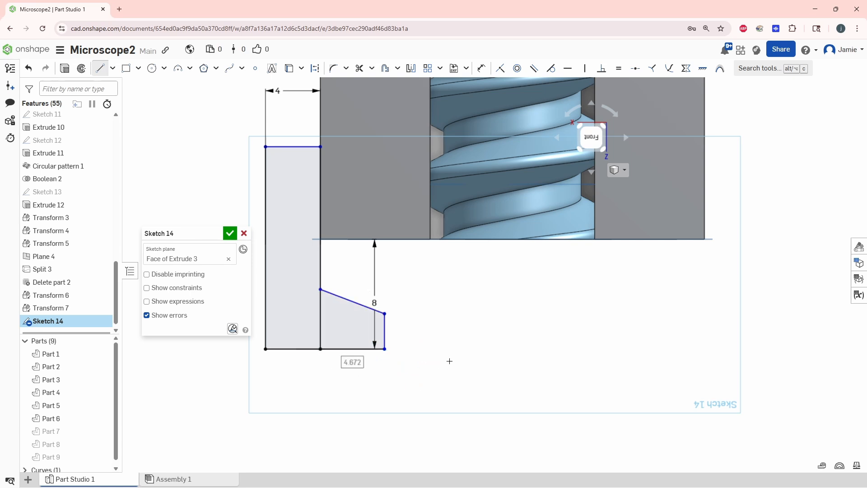
key("m")
left_click_drag(303, 293, 351, 312)
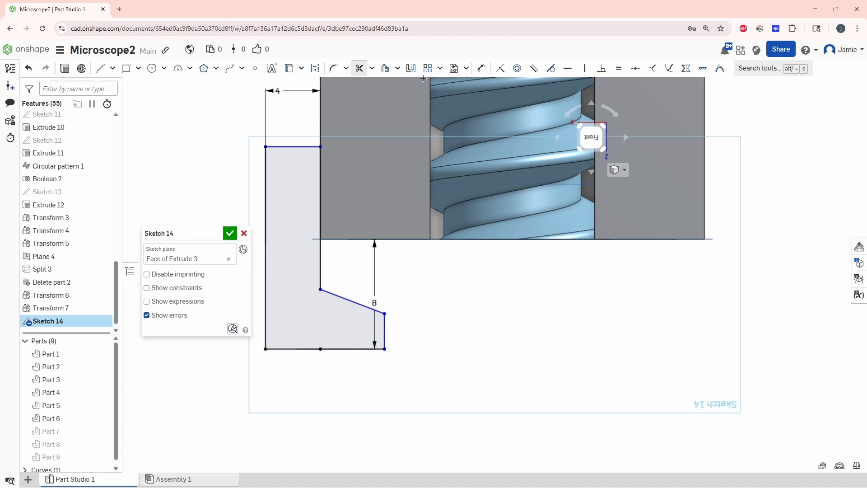
- Dimension the vertical tip of the hook at 2.5 mm
left_click(482, 68)
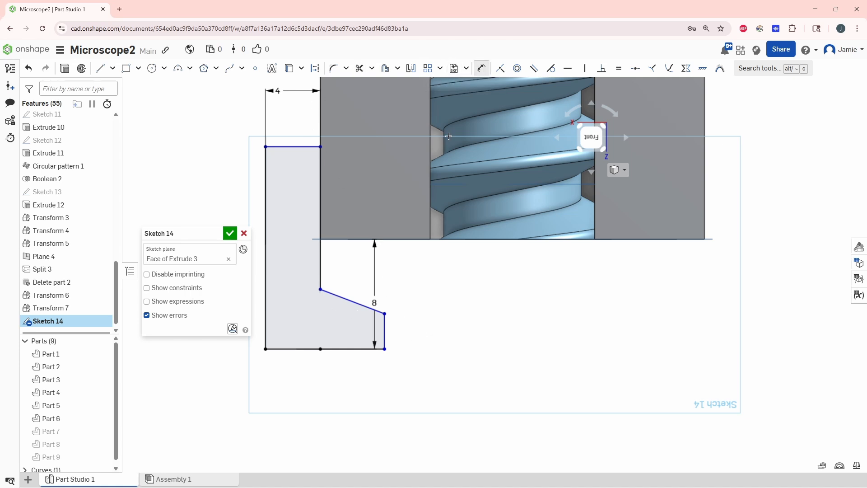
left_click(386, 337)
left_click(434, 330)
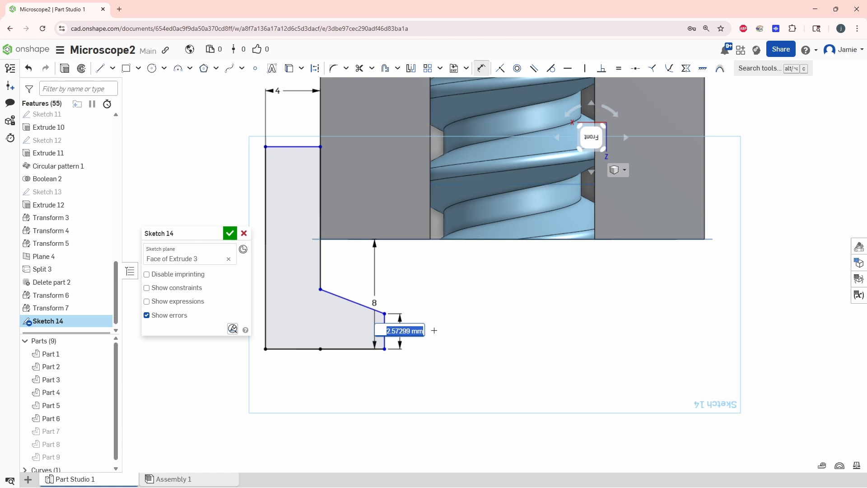
type("2.5")
key("Return")
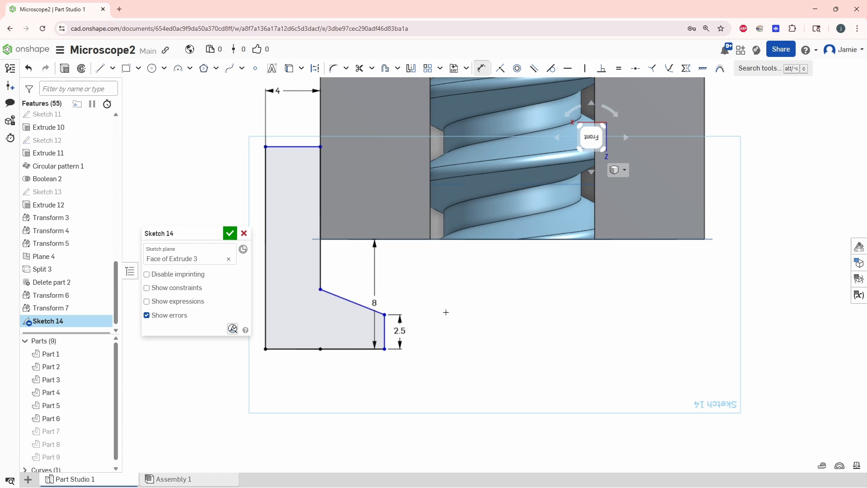
- Dimension the height from the hook's bottom corner to the inner start of its slope at 4 mm
left_click(385, 348)
left_click(320, 291)
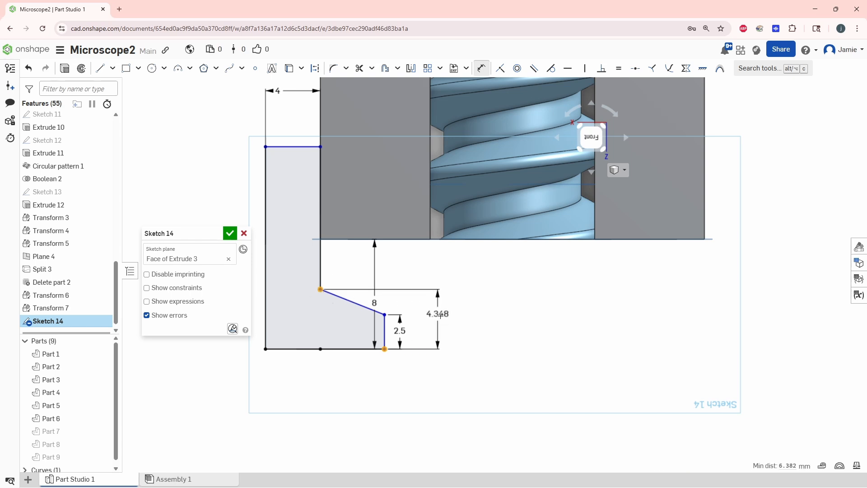
left_click(459, 322)
type("4")
key("Return")
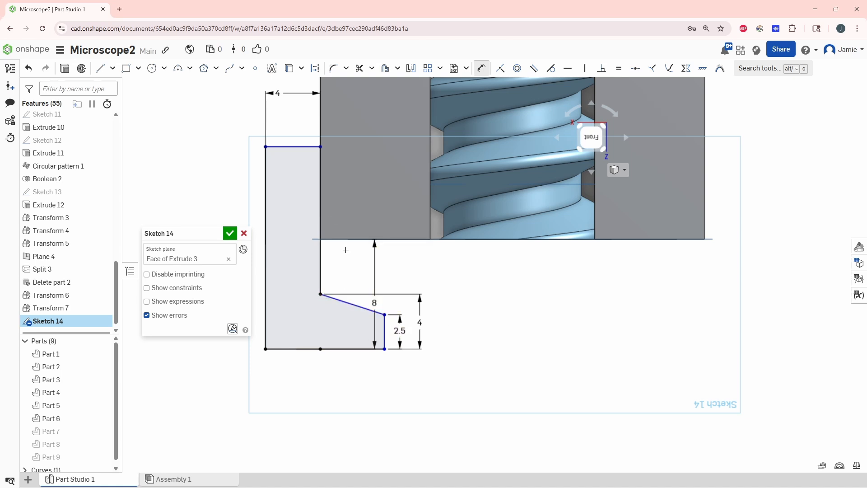
- Dimension the hook's projection from the rectangle's inner edge to its tip at 3 mm
left_click(321, 272)
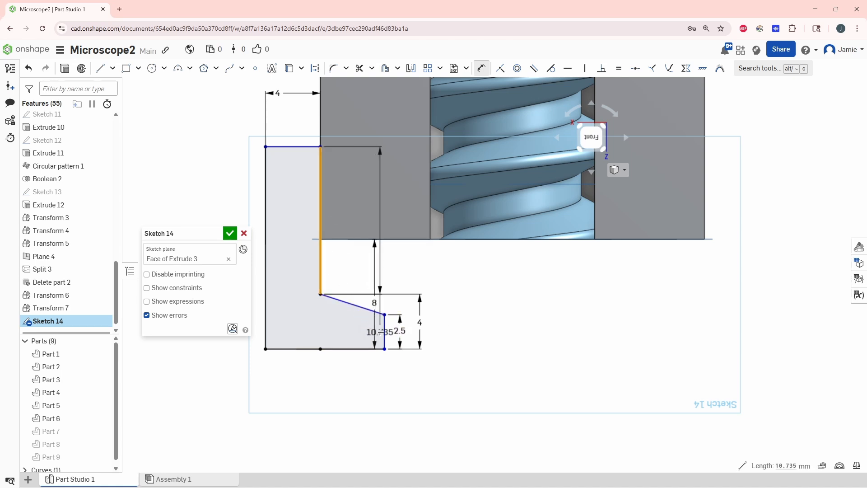
left_click(385, 330)
left_click(403, 376)
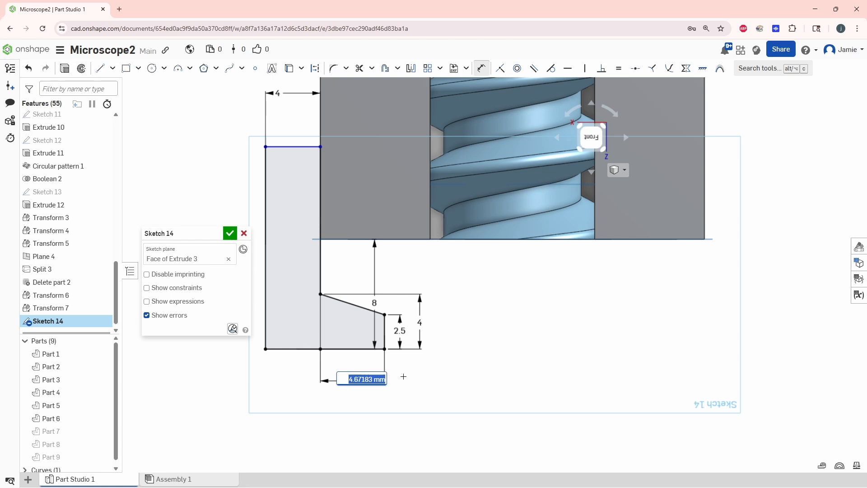
type("3")
key("Return")
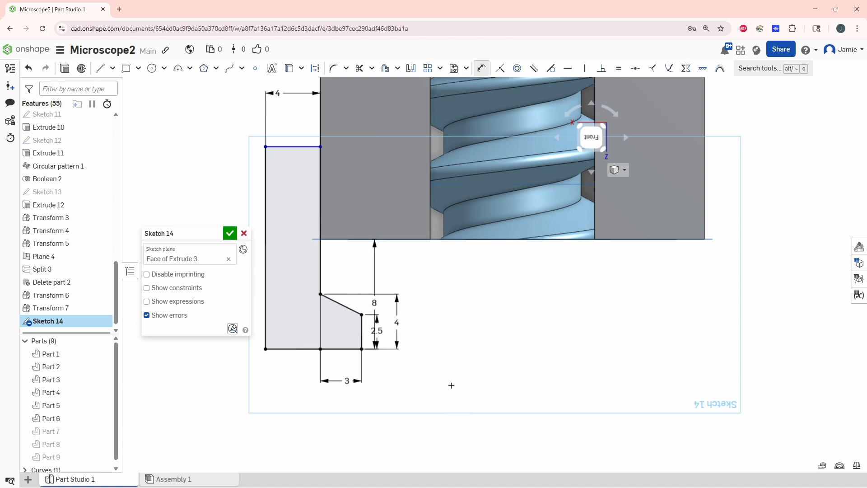
- Draw a sloped line from the rectangle's upper outer corner to just past the column's outer edge
scroll(451, 386, "down", 3)
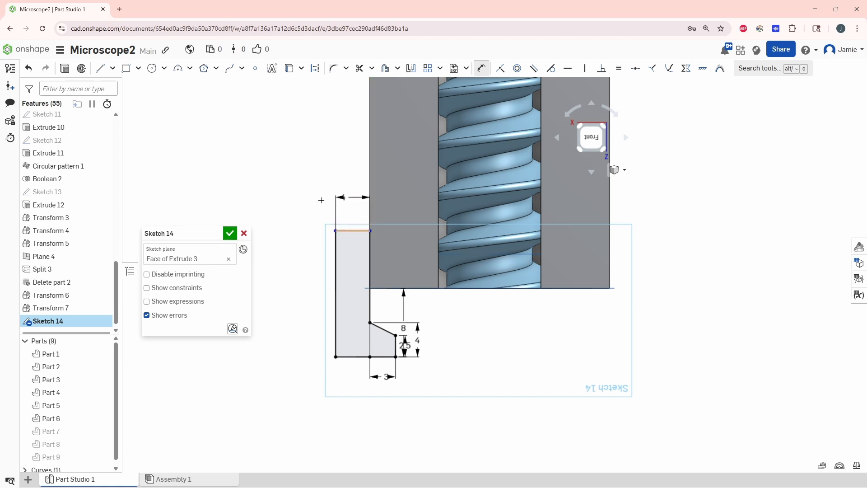
left_click(104, 69)
scroll(341, 200, "up", 3)
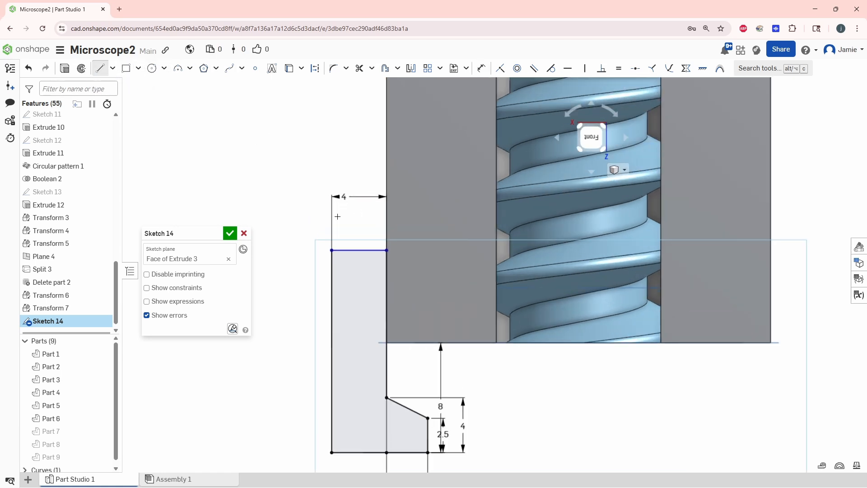
left_click(331, 250)
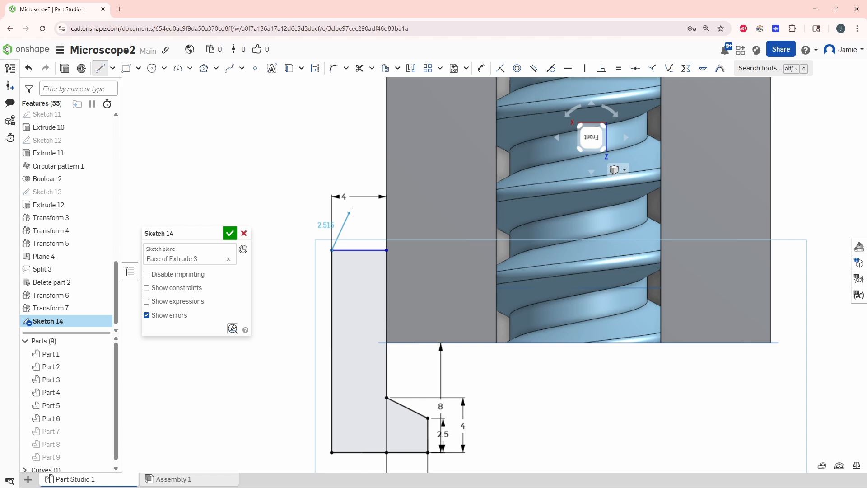
left_click(392, 159)
key("Escape")
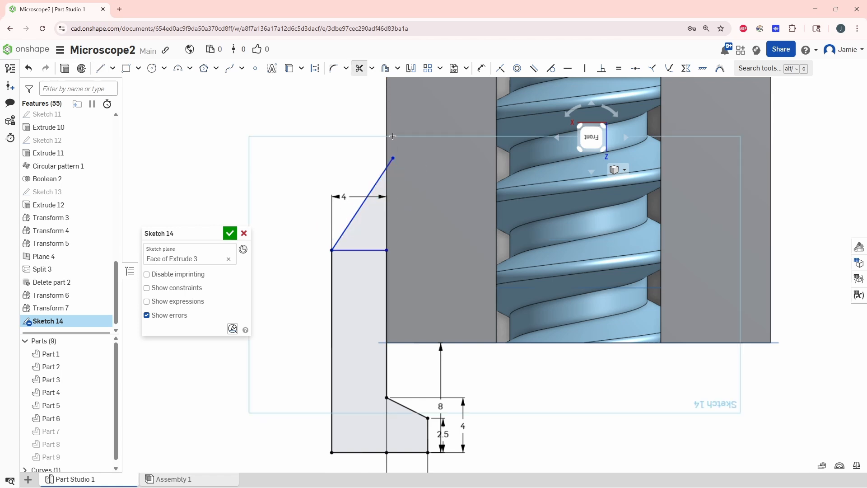
key("ctrl+z")
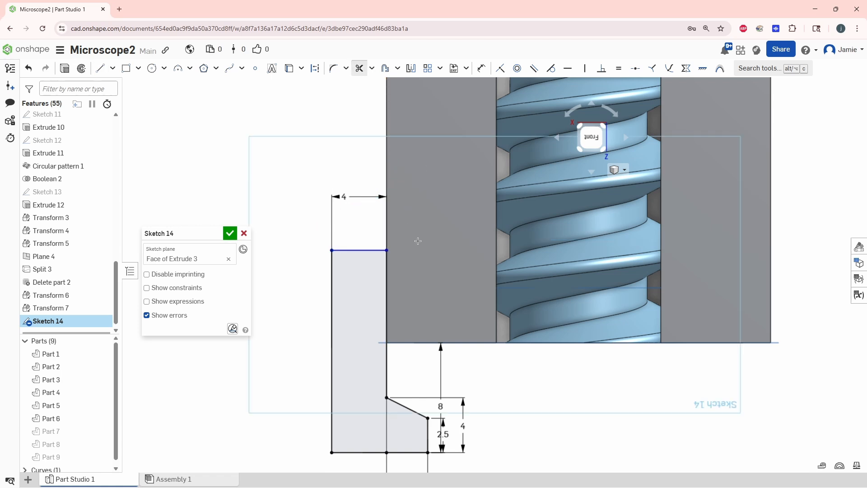
key("ctrl+y")
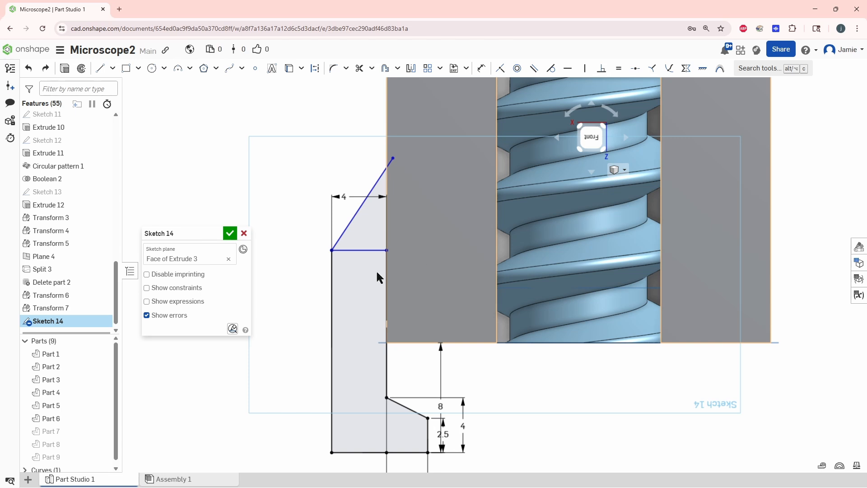
- Draw a vertical line about 8.2 mm long up the column's outer edge from the rectangle's upper inner corner
left_click(101, 68)
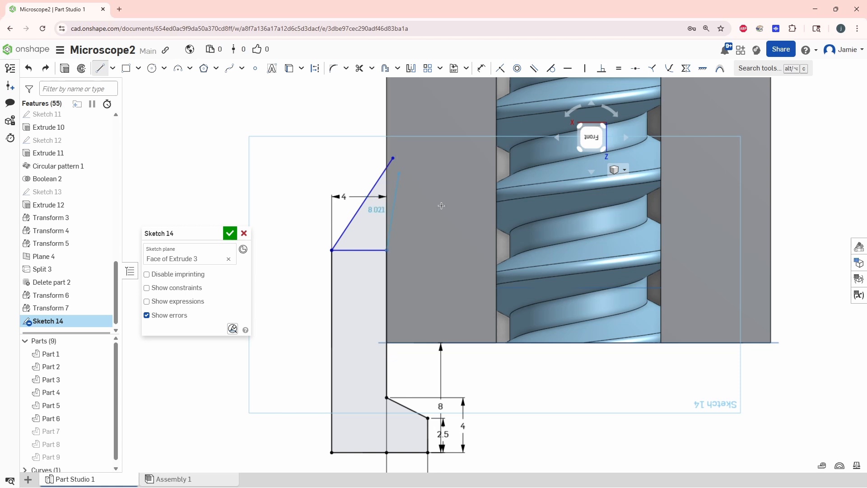
left_click(387, 137)
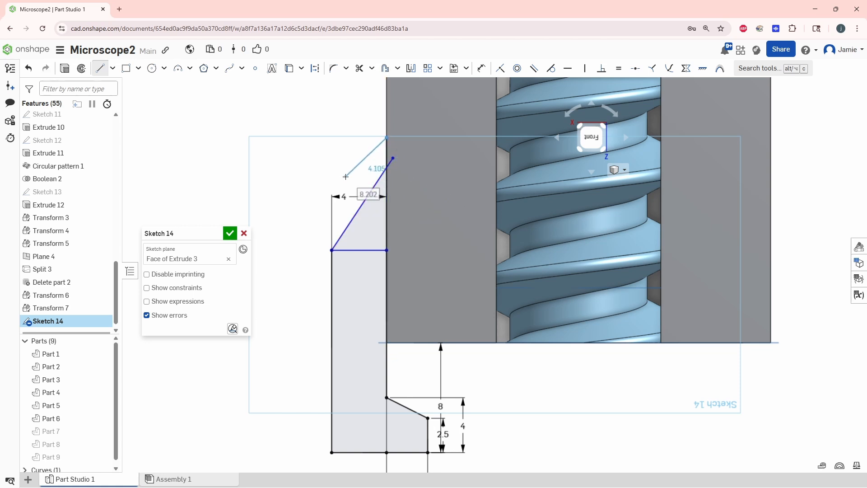
key("Escape")
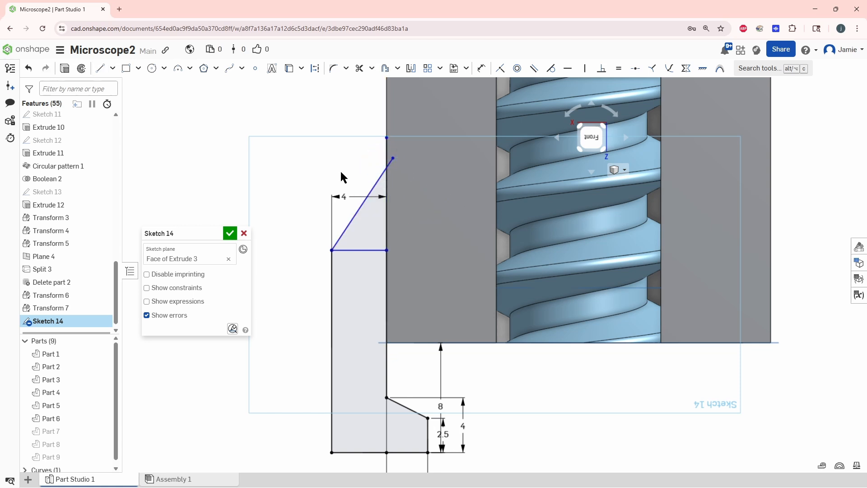
- Trim the overshooting ends of the sloped and vertical lines and the rectangle's former top edge
key("m")
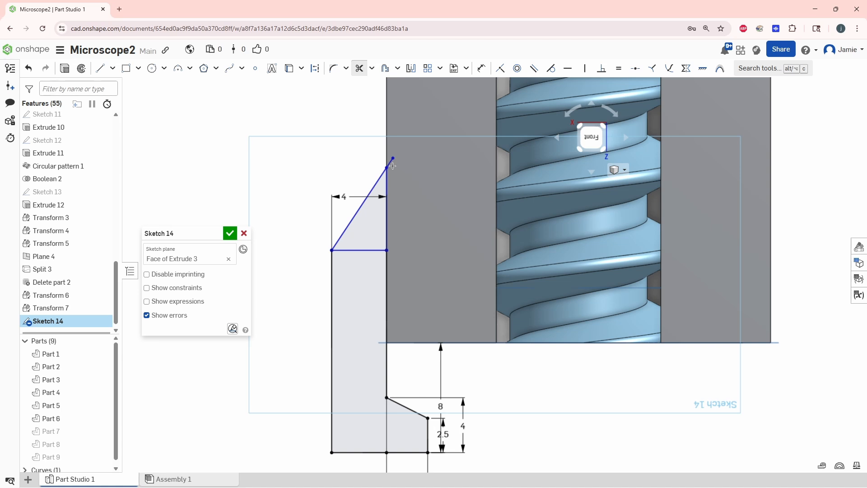
left_click(391, 161)
scroll(444, 223, "down", 2)
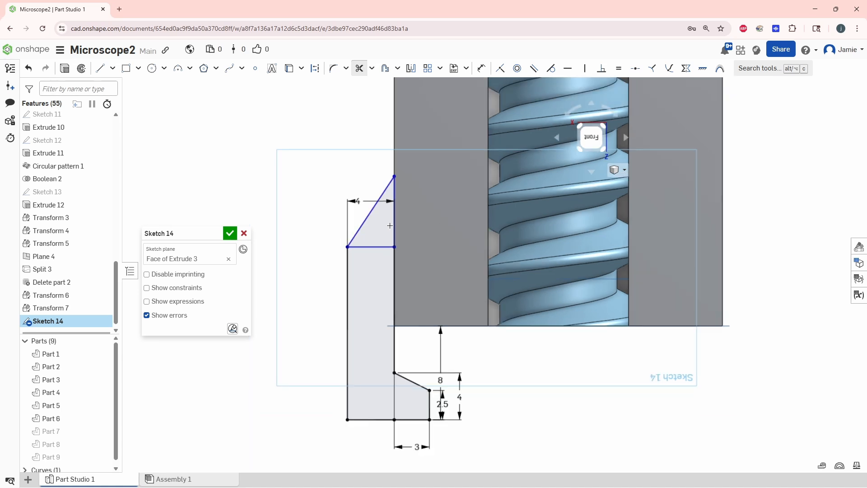
left_click_drag(371, 274, 392, 298)
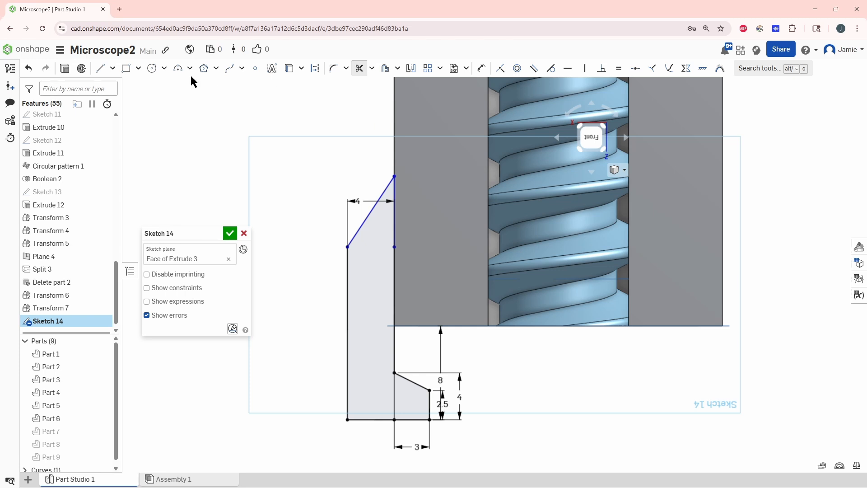
- Dimension the angle between the profile's outer vertical edge and the sloped top line at 45°
left_click(481, 68)
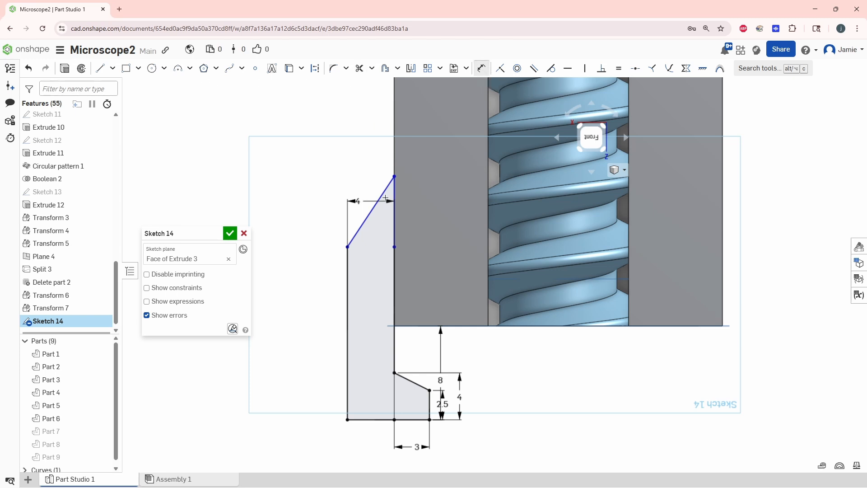
left_click(347, 257)
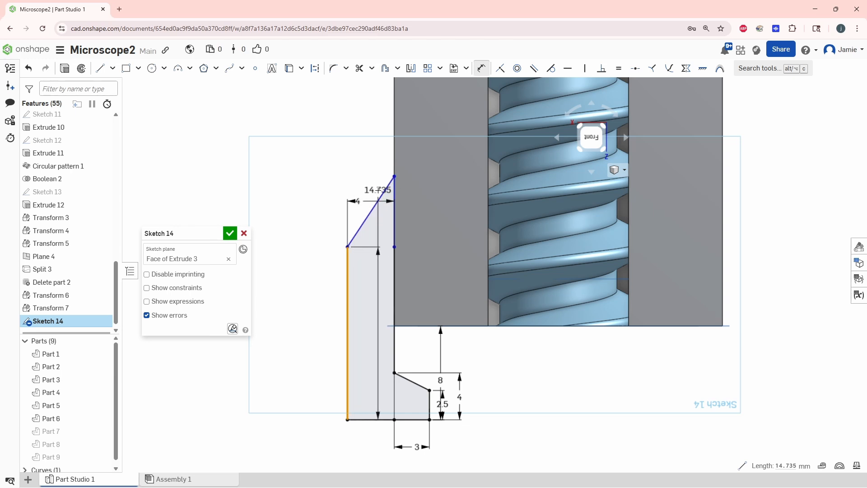
left_click(382, 194)
left_click(380, 174)
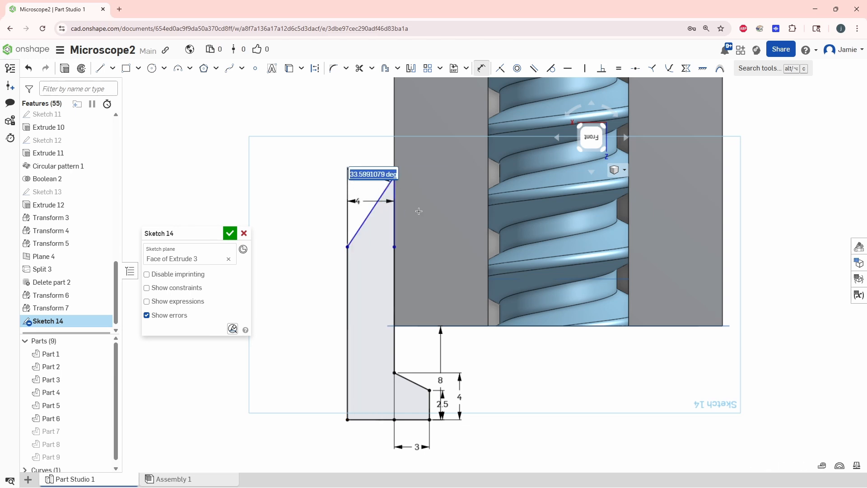
type("45")
key("Return")
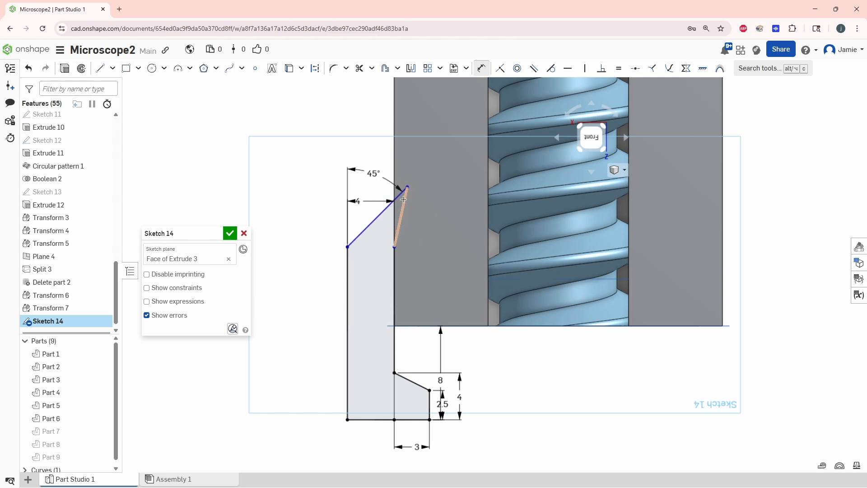
- Constrain the tilted upper inner line to vertical and finish the clip profile sketch
scroll(406, 197, "up", 2)
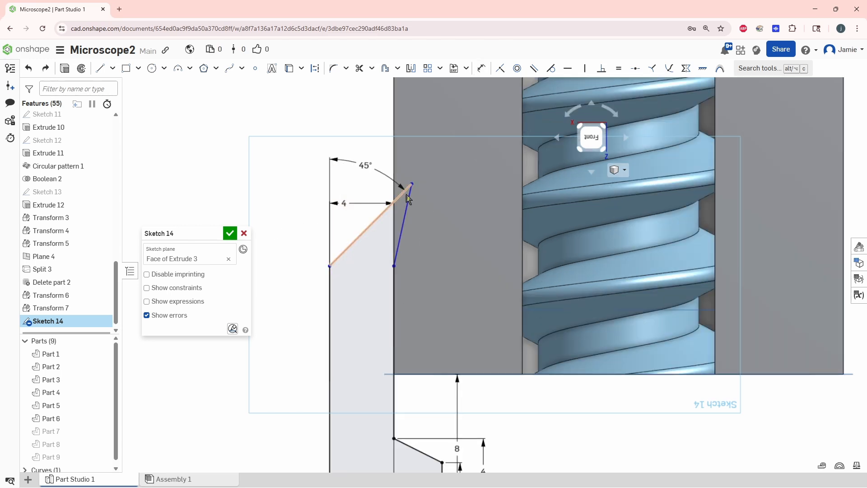
left_click(583, 68)
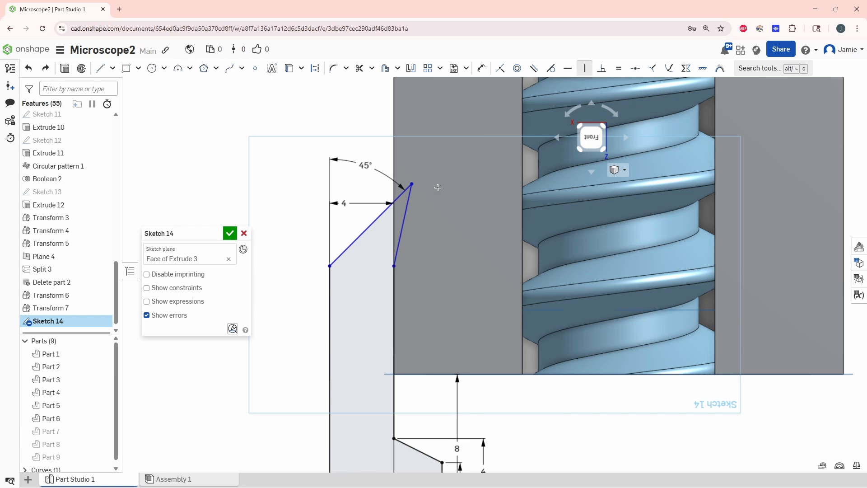
left_click(402, 224)
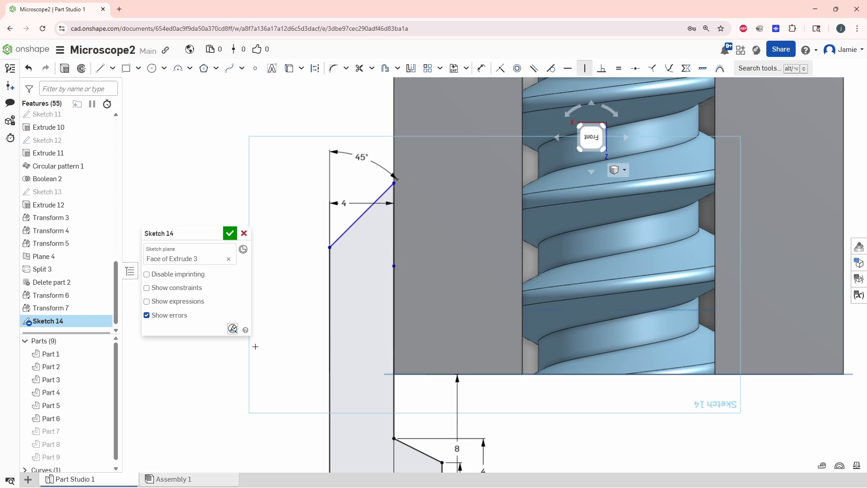
scroll(278, 383, "down", 3)
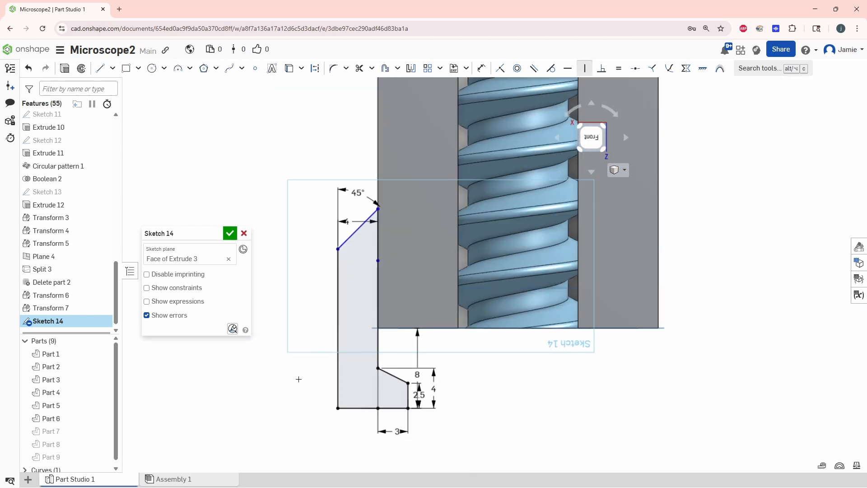
middle_click_drag(299, 379, 302, 347)
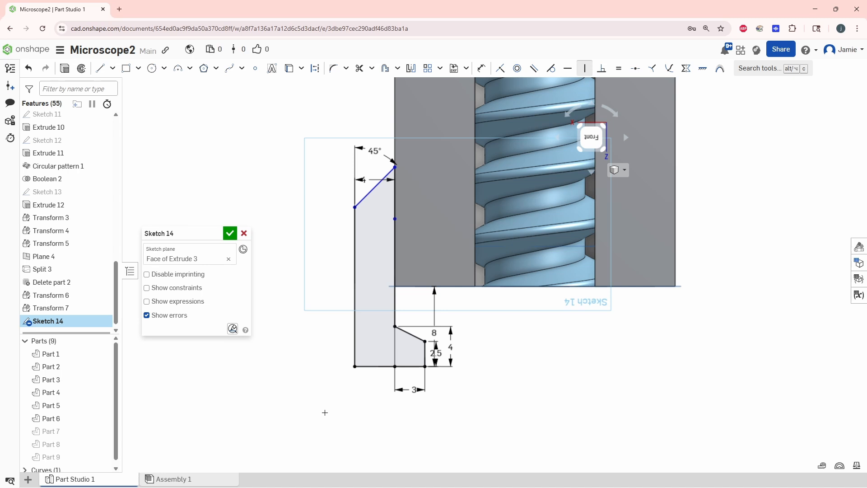
middle_click_drag(324, 412, 299, 395)
left_click(230, 234)
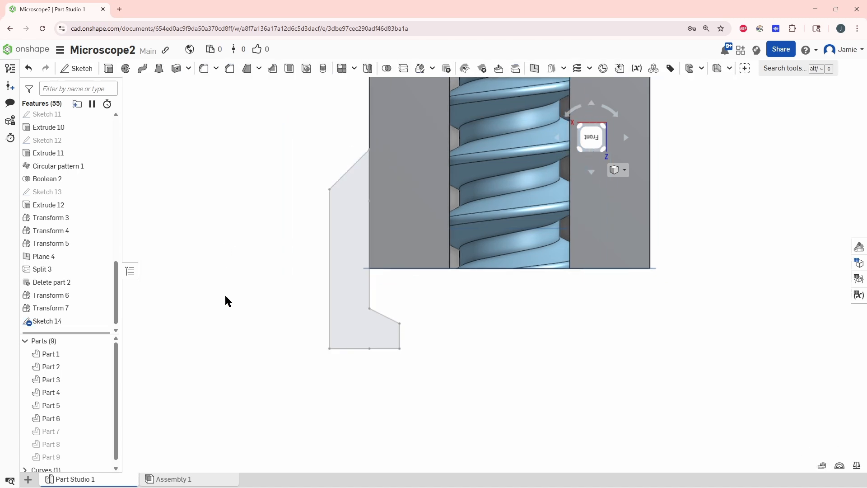
- Start a sweep of the Sketch 14 clip profile along the straight outer edge at the column's end
mouse_move(236, 301)
right_mouse_down()
mouse_move(242, 318)
mouse_move(339, 349)
right_mouse_up()
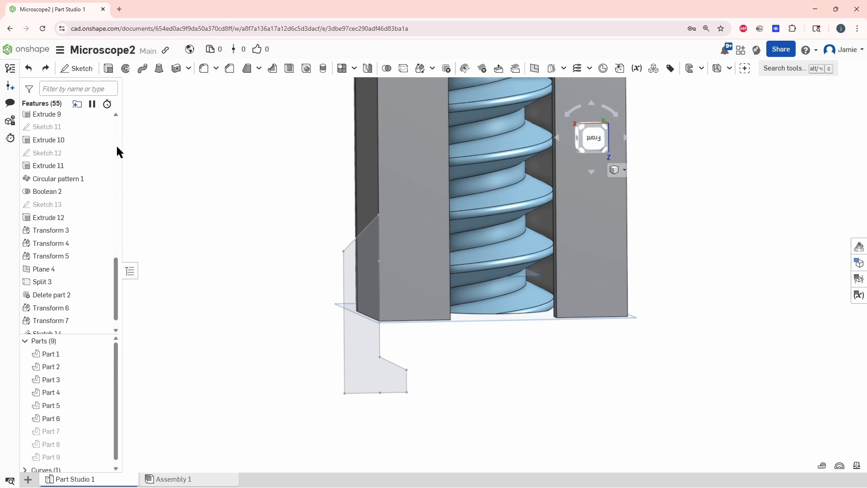
left_click(143, 69)
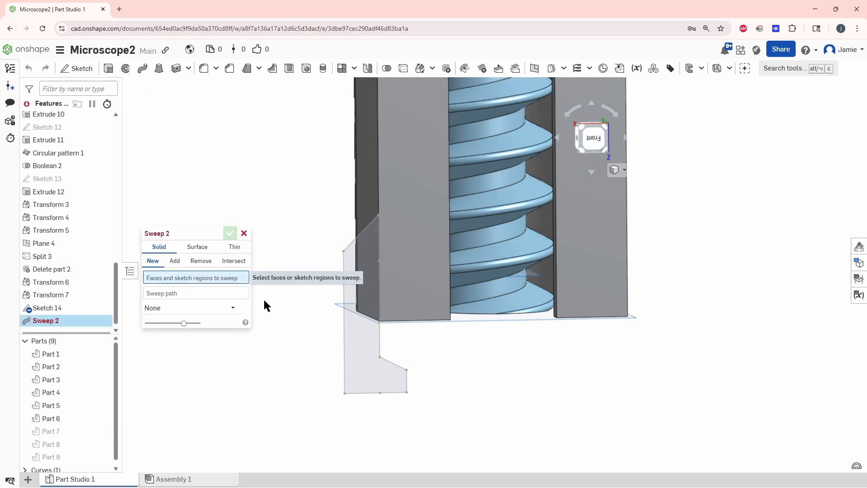
left_click(373, 337)
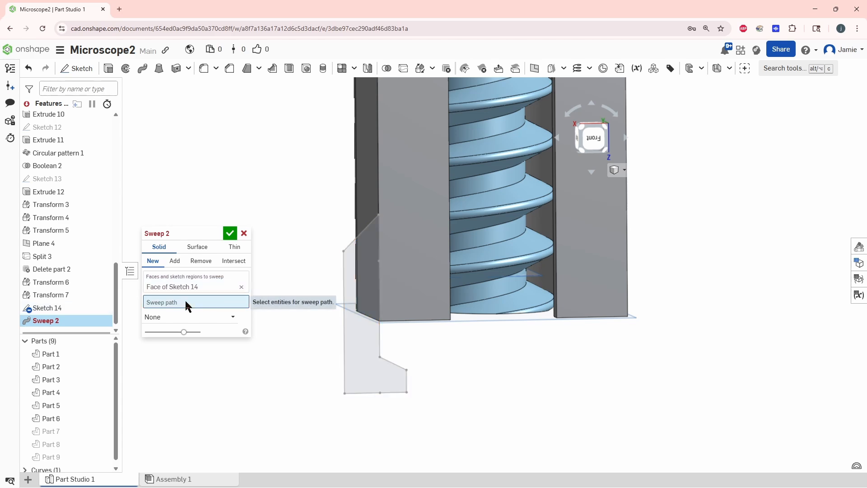
right_click_drag(355, 335, 422, 288)
scroll(422, 289, "up", 1)
left_click(397, 302)
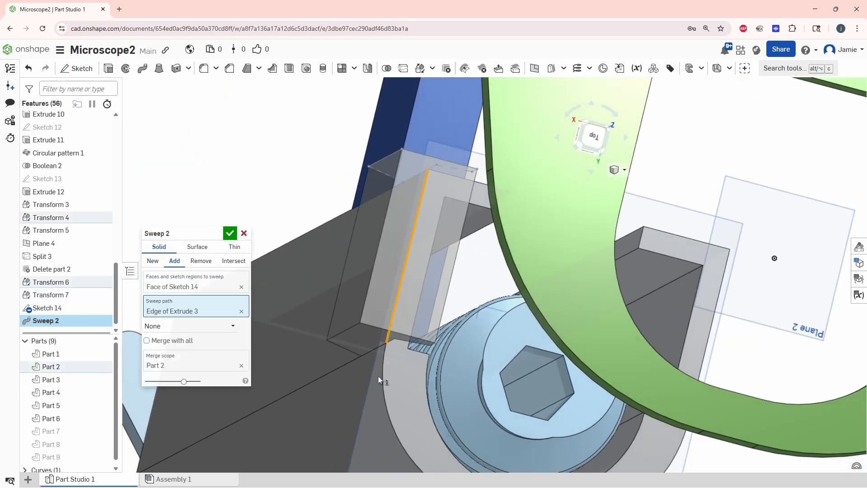
- Add the remaining outer edges around the column's end to the sweep path and complete the sweep merged into Part 2
left_click(381, 377)
right_click_drag(381, 376, 501, 337)
left_click(501, 337)
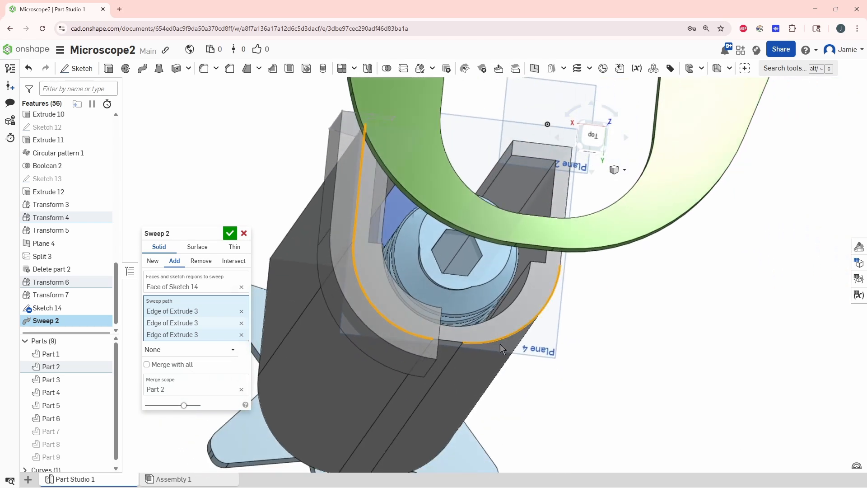
left_click(449, 341)
right_click_drag(449, 341, 522, 323)
left_click(521, 330)
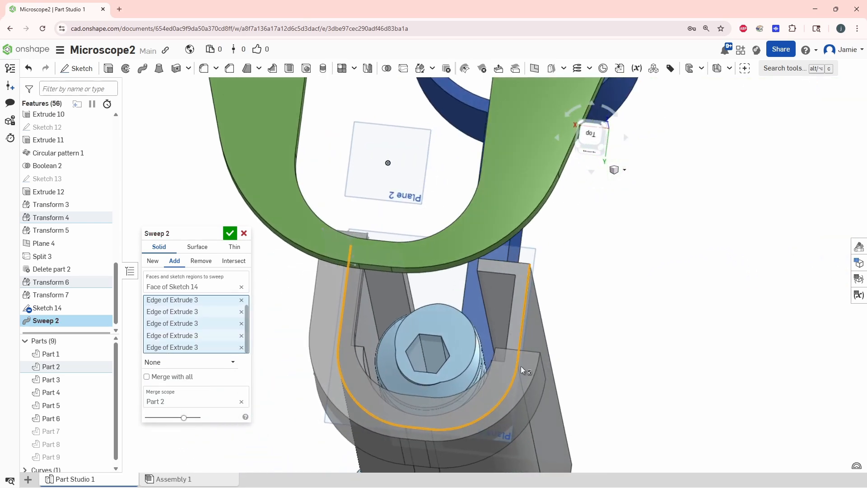
right_click_drag(521, 366, 501, 352)
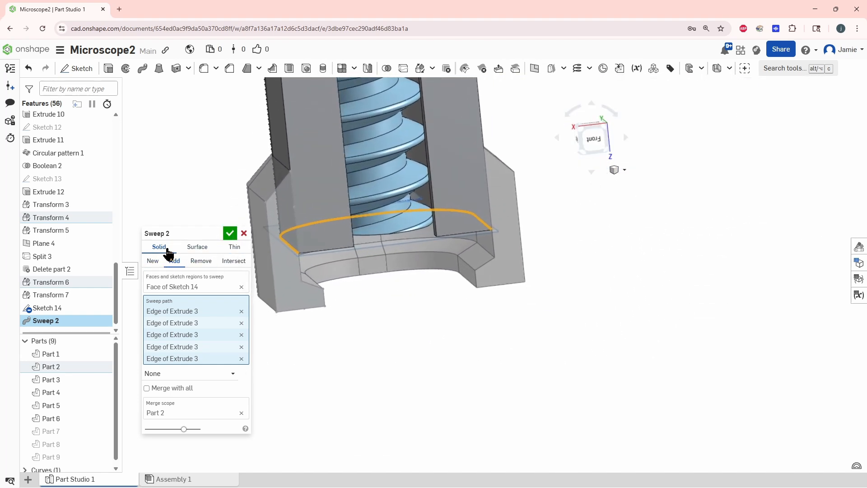
left_click(230, 233)
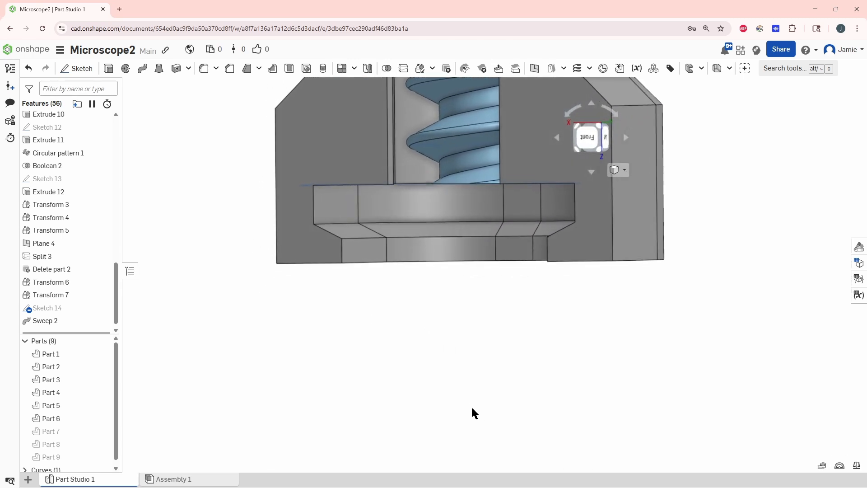
- Show the duplicated column Part 8 inside the clip, leaving the threaded rod Part 7 hidden
mouse_move(450, 379)
right_mouse_down()
mouse_move(445, 368)
mouse_move(457, 392)
mouse_move(450, 375)
mouse_move(457, 379)
right_mouse_up()
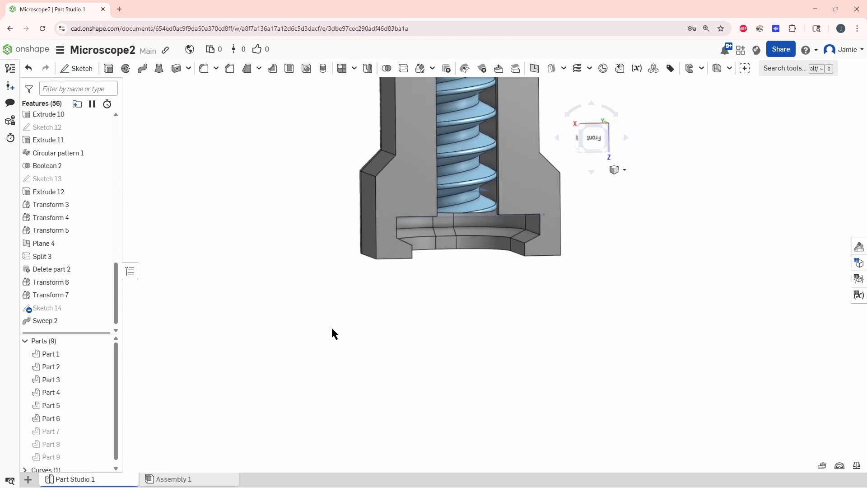
left_click(102, 432)
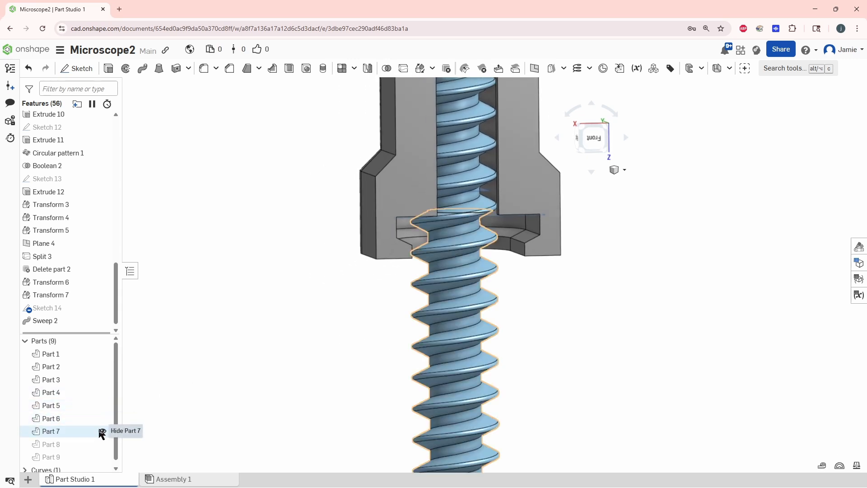
left_click(103, 432)
left_click(103, 445)
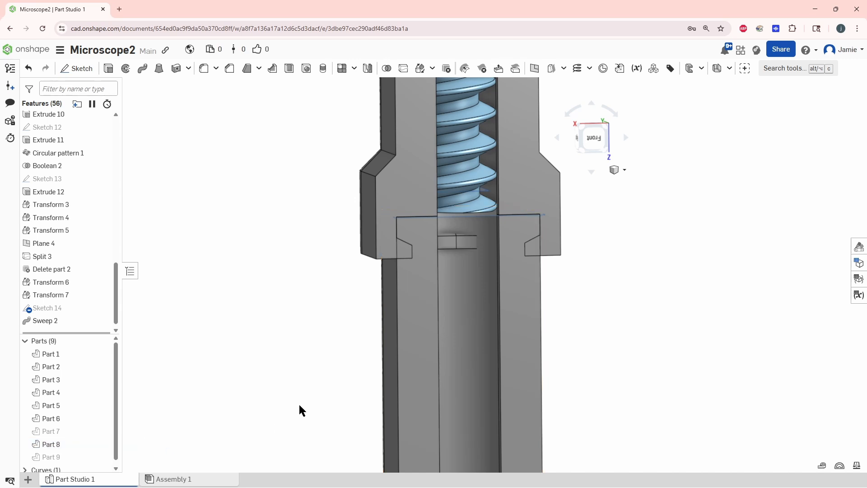
- Measure the distance between the clip hook's inner face and the duplicated column's inner wall face
scroll(520, 280, "up", 4)
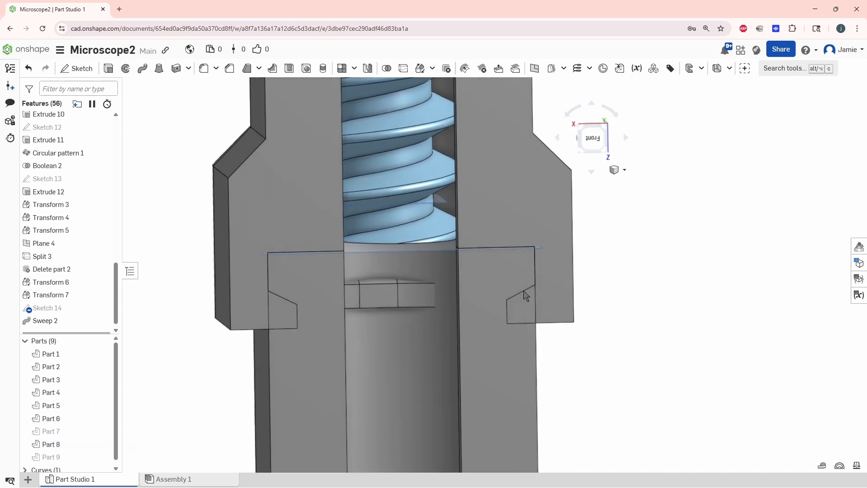
right_click_drag(523, 292, 568, 277)
middle_click_drag(499, 316, 559, 269)
right_click_drag(548, 306, 694, 283)
key("shift+6")
scroll(691, 285, "up", 4)
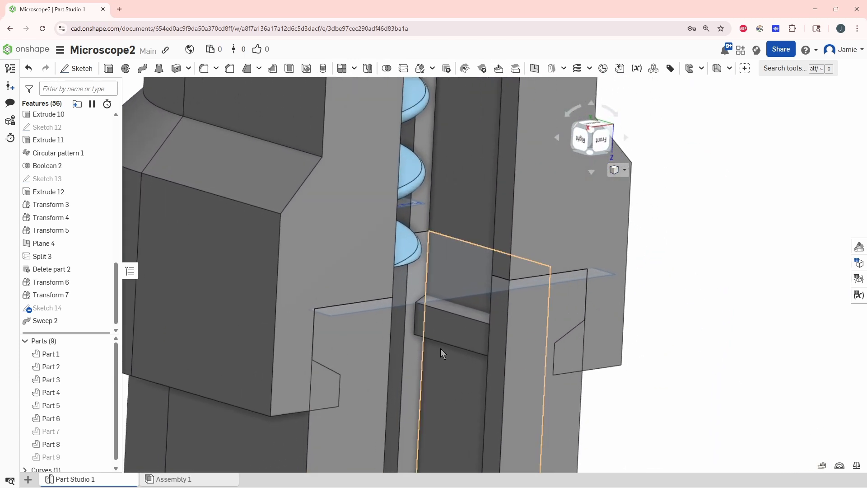
left_click(822, 466)
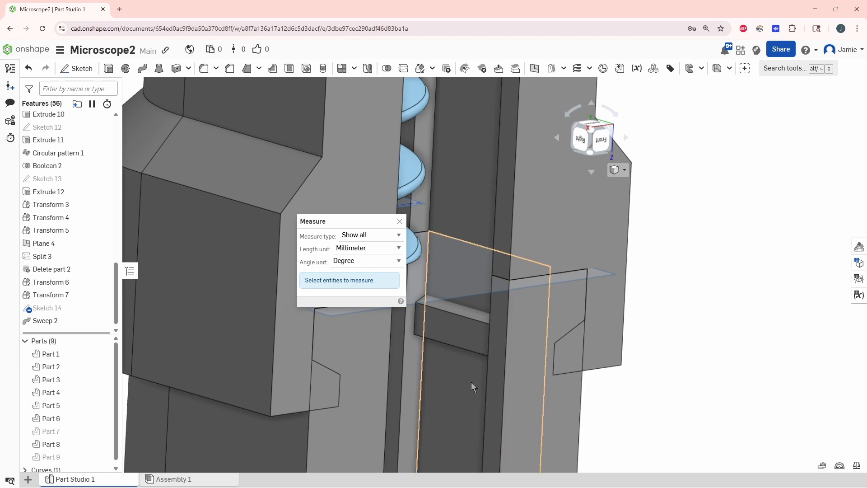
left_click(465, 341)
left_click(459, 291)
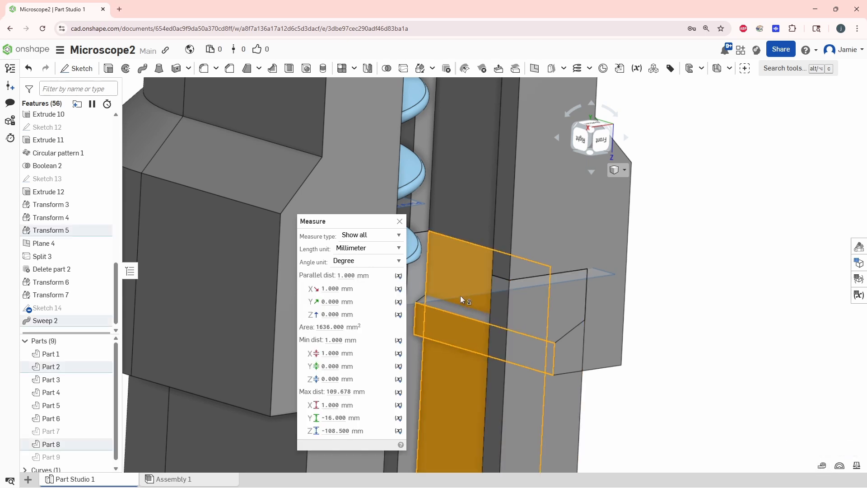
left_click(400, 222)
- Examine the clip joint between the two columns and the rest of the stand from several angles
right_click_drag(538, 289, 704, 430)
scroll(685, 365, "up", 3)
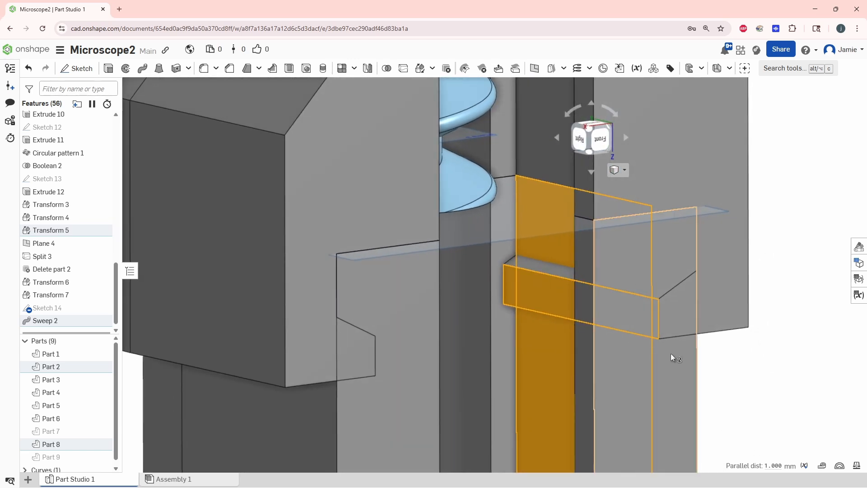
left_click(819, 370)
scroll(815, 424, "down", 3)
right_click_drag(814, 426, 726, 360)
right_click_drag(550, 309, 523, 294)
right_click_drag(626, 294, 521, 251)
right_click_drag(612, 267, 589, 271)
right_click_drag(631, 295, 452, 280)
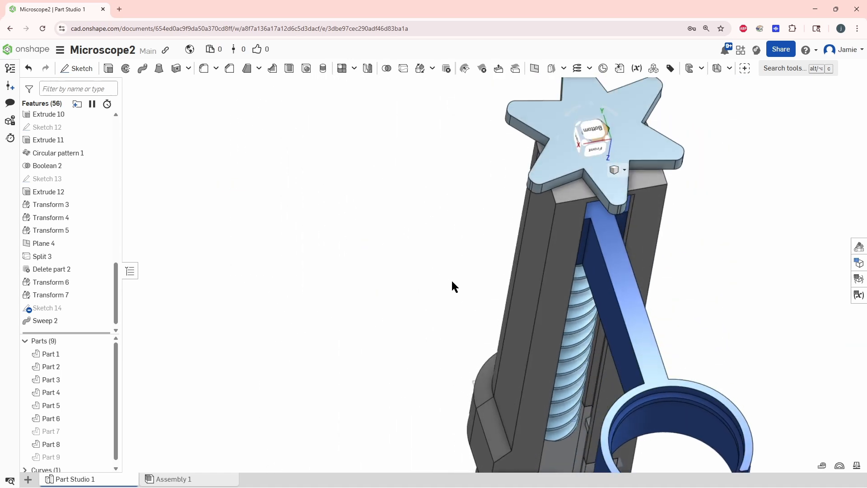
right_click_drag(530, 281, 611, 361)
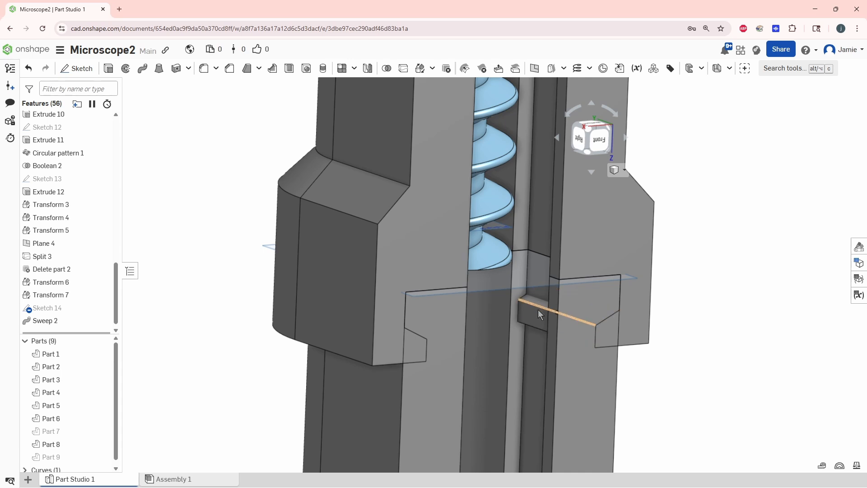
scroll(668, 314, "down", 3)
mouse_move(668, 315)
right_mouse_down()
mouse_move(660, 378)
mouse_move(639, 358)
mouse_move(625, 397)
mouse_move(595, 413)
mouse_move(578, 438)
mouse_move(560, 421)
right_mouse_up()
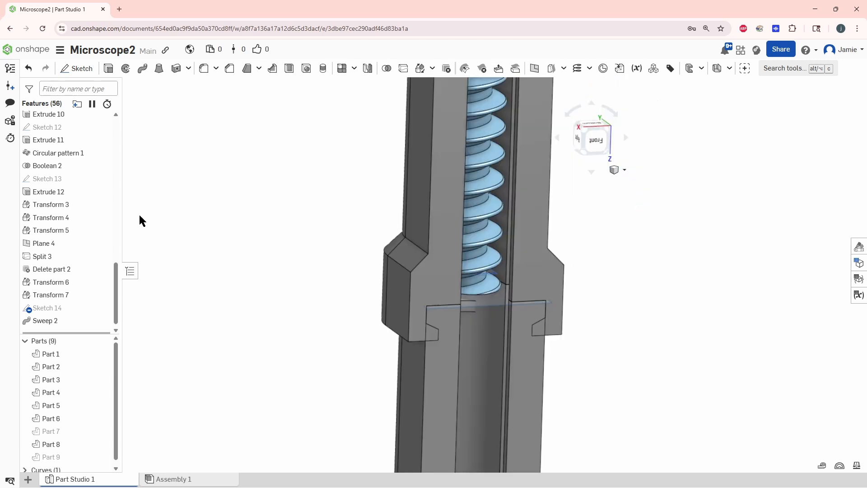
- Edit Sketch 4 to set the column's side wall thickness to 3.5 mm and finish the sketch
scroll(56, 195, "up", 10)
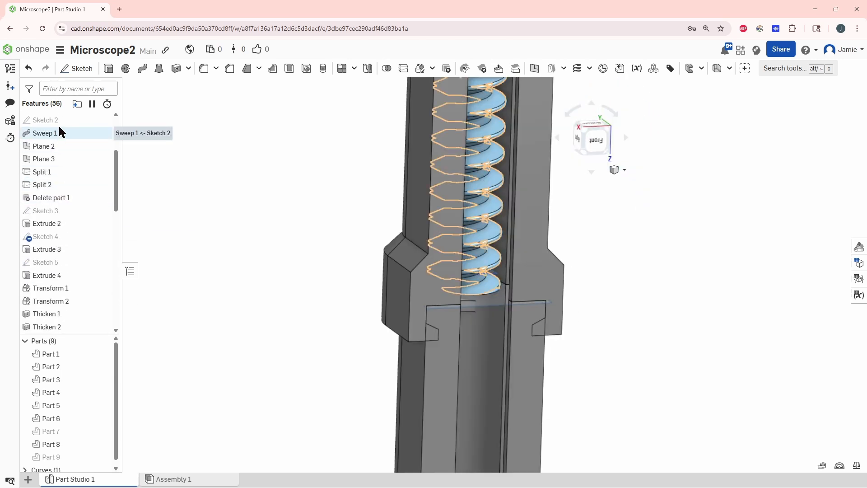
scroll(79, 144, "up", 1)
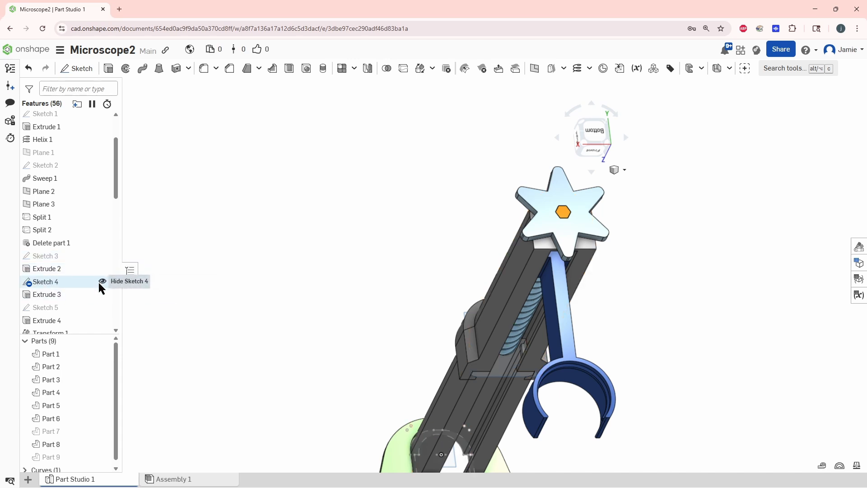
double_click(56, 281)
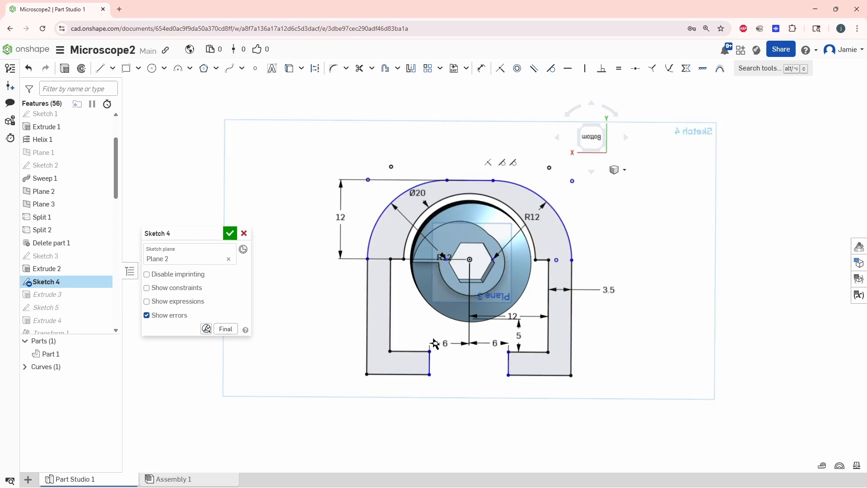
left_click(230, 234)
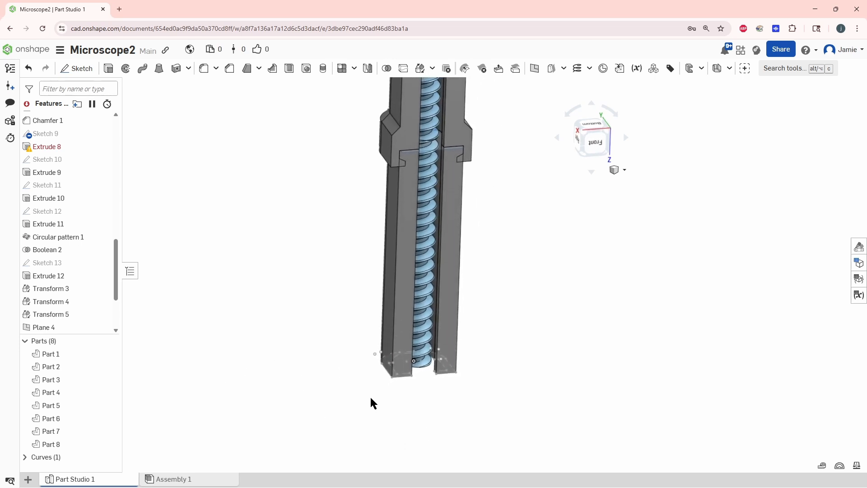
- Check the missing profile region of Extrude 8, leave it unchanged, and open Sketch 9 for editing in a face-on view
double_click(59, 147)
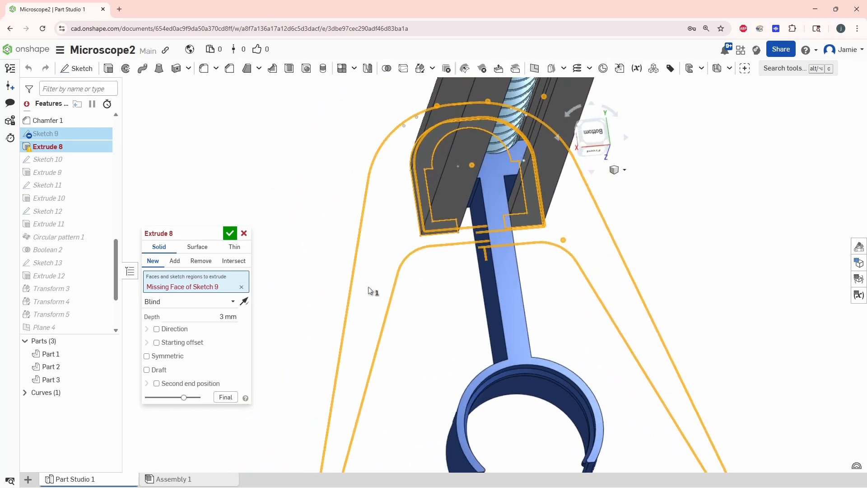
left_click(244, 234)
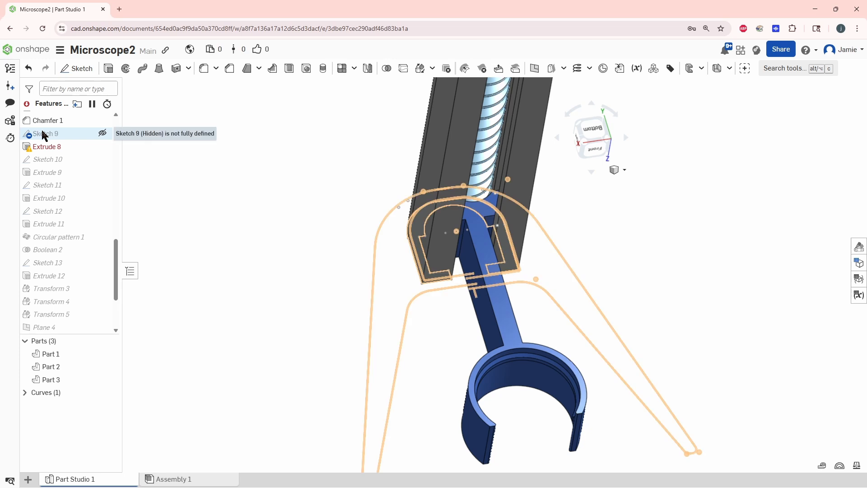
double_click(75, 134)
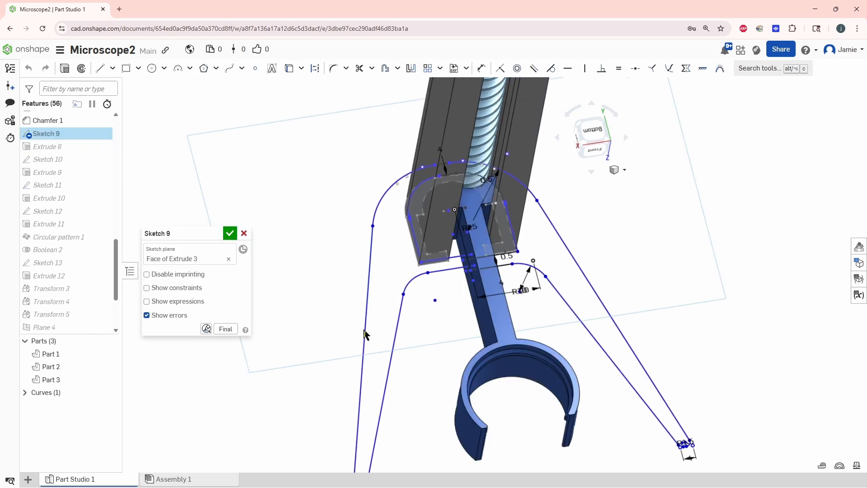
key("n")
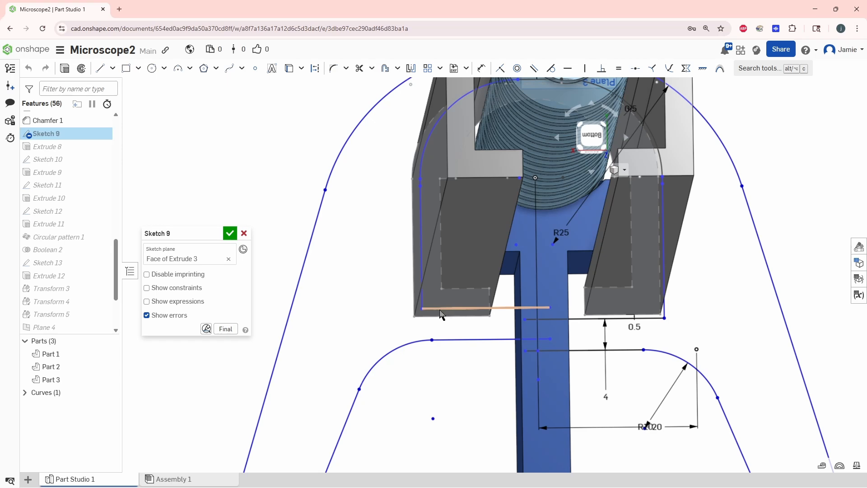
- Hide the column and the ring arm that cover the Sketch 9 outline
scroll(441, 314, "down", 3)
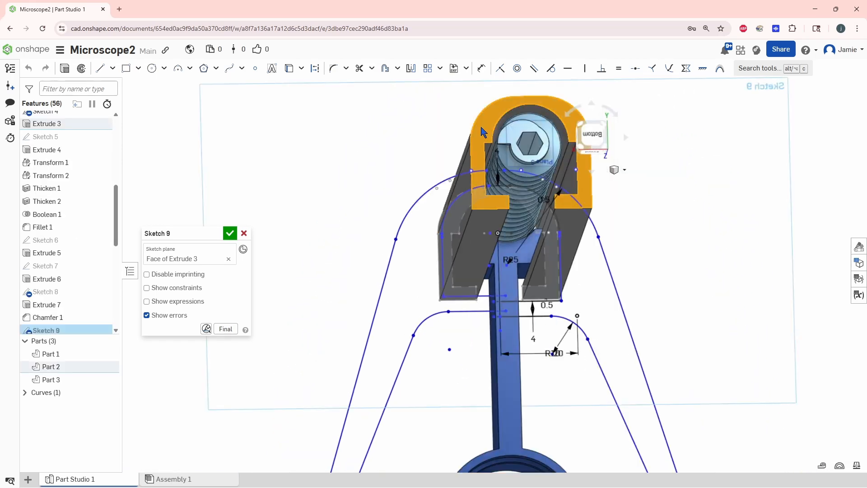
mouse_move(481, 128)
right_mouse_down()
mouse_move(396, 432)
mouse_move(440, 409)
mouse_move(630, 261)
mouse_move(614, 264)
mouse_move(598, 408)
mouse_move(544, 360)
mouse_move(503, 345)
mouse_move(605, 293)
mouse_move(598, 299)
mouse_move(571, 280)
mouse_move(495, 406)
mouse_move(541, 349)
mouse_move(526, 391)
mouse_move(534, 267)
mouse_move(501, 307)
mouse_move(500, 244)
mouse_move(520, 342)
right_mouse_up()
key("y")
scroll(540, 349, "down", 1)
scroll(475, 334, "up", 3)
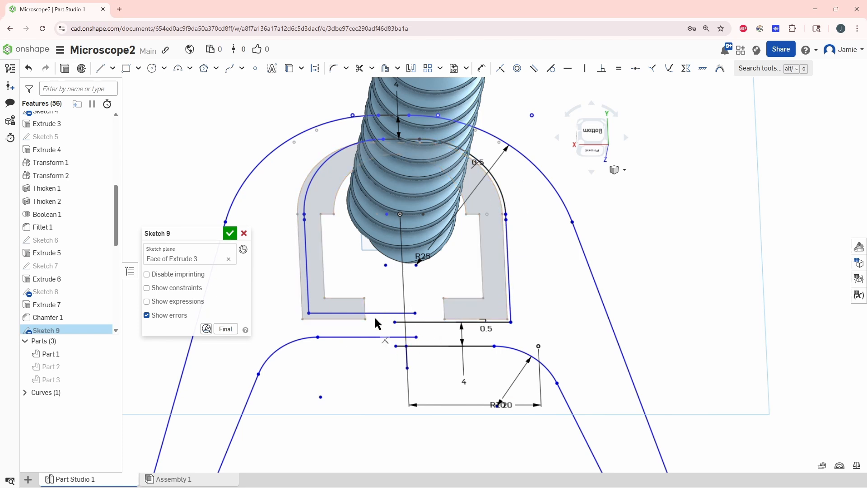
- Trim away the left half's inner offset outline, lower horizontal line and rounded inner corner in Sketch 9
mouse_move(379, 315)
right_mouse_down()
mouse_move(377, 352)
mouse_move(395, 367)
mouse_move(407, 348)
right_mouse_up()
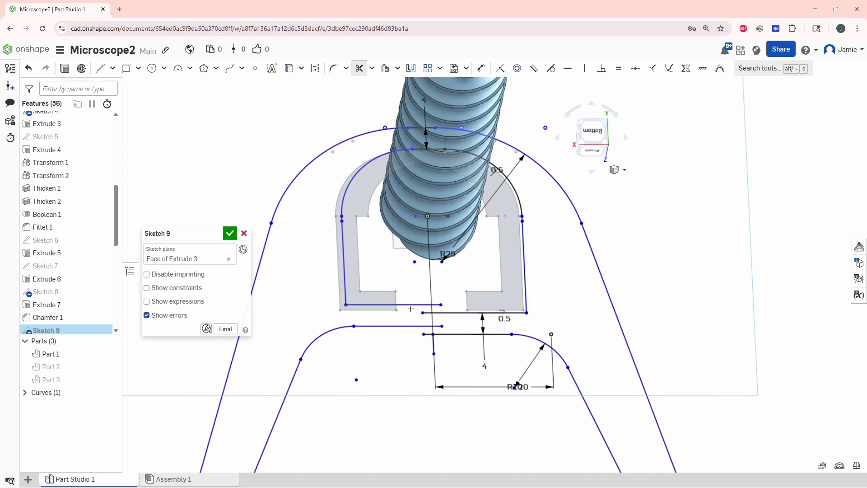
left_click_drag(403, 313, 357, 288)
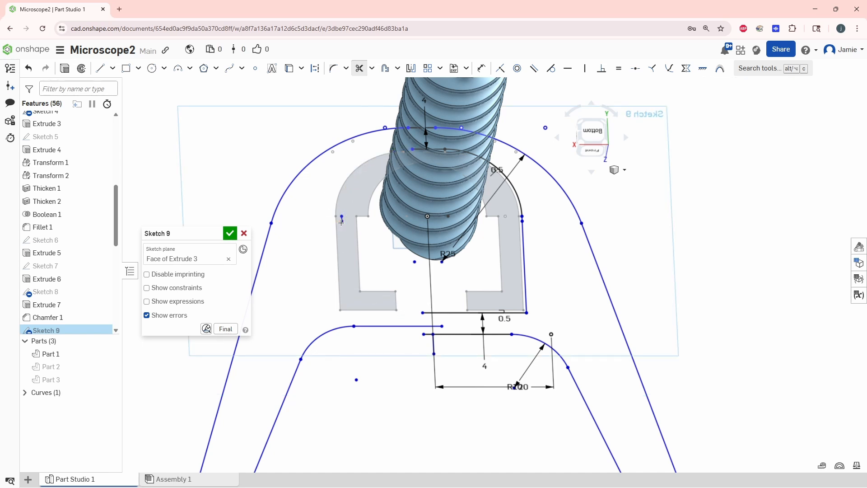
mouse_move(382, 224)
right_mouse_down()
mouse_move(423, 222)
mouse_move(403, 255)
right_mouse_up()
right_click_drag(427, 136, 415, 277)
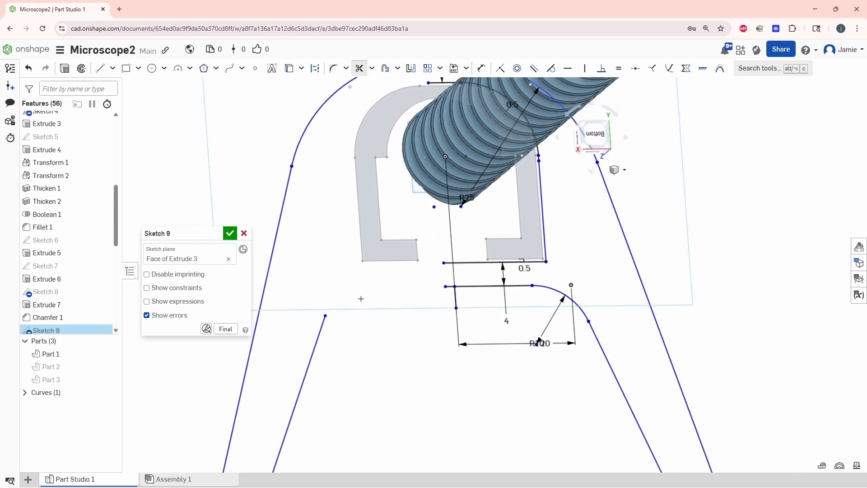
- Mirror the right half's inner offset outline, including base line, side line and upper arc, about the short vertical centre line
mouse_move(361, 298)
right_mouse_down()
mouse_move(424, 308)
mouse_move(381, 314)
right_mouse_up()
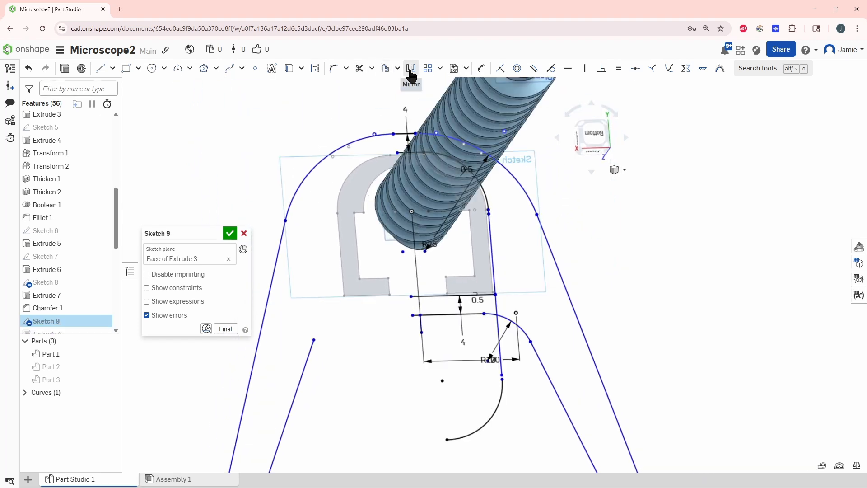
scroll(371, 246, "down", 1)
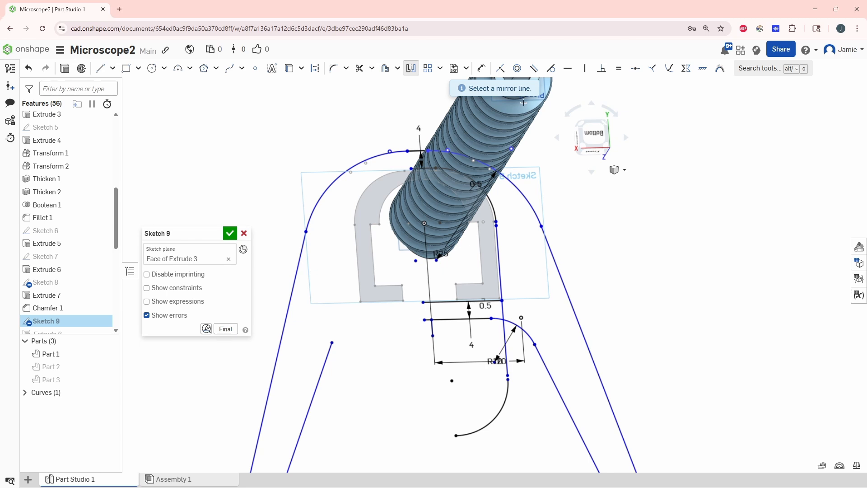
left_click(431, 331)
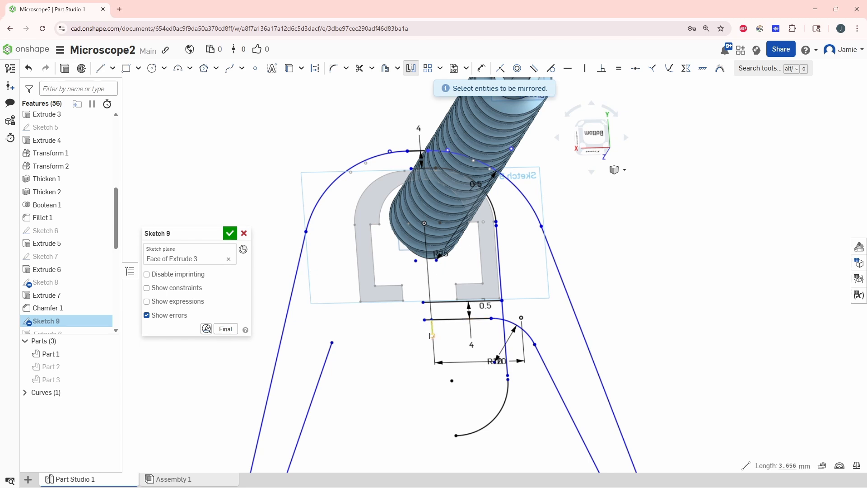
scroll(431, 331, "up", 3)
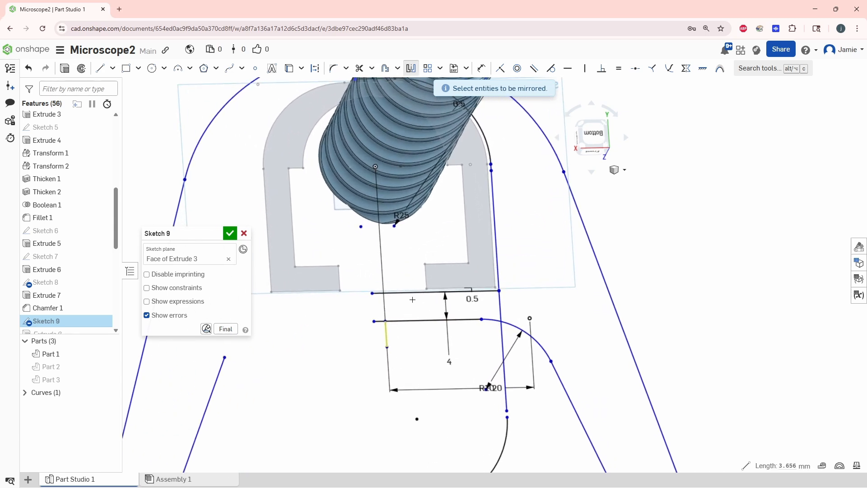
left_click(488, 292)
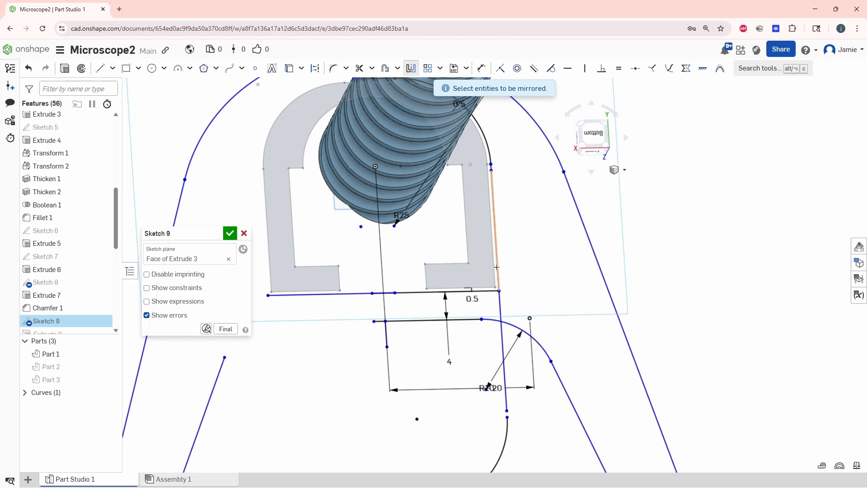
left_click(497, 267)
right_click_drag(497, 267, 505, 226)
scroll(485, 215, "up", 3)
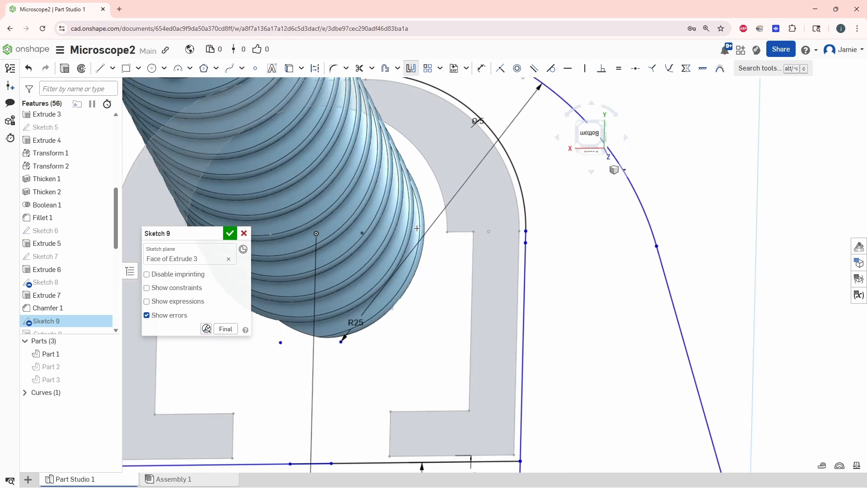
left_click(524, 222)
scroll(524, 222, "down", 2)
mouse_move(524, 222)
right_mouse_down()
mouse_move(524, 250)
mouse_move(516, 252)
mouse_move(528, 157)
mouse_move(483, 324)
mouse_move(546, 321)
right_mouse_up()
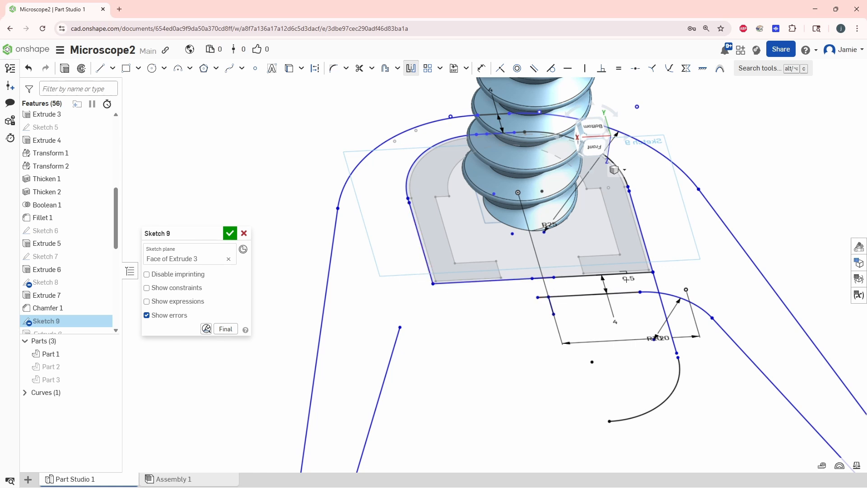
- Mirror the lower horizontal line, rounded inner corner, leg lines and rounded leg end onto the left half of Sketch 9
left_click(583, 295)
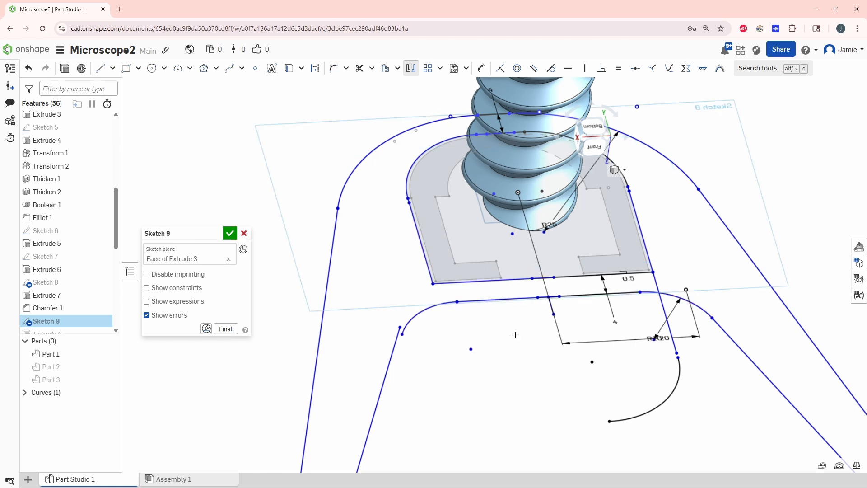
scroll(430, 374, "down", 2)
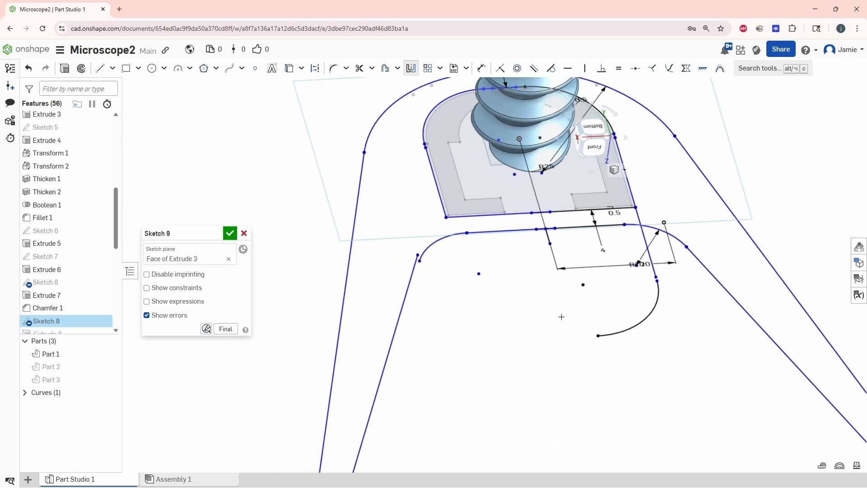
left_click(715, 281)
scroll(671, 331, "down", 1)
scroll(671, 331, "down", 3)
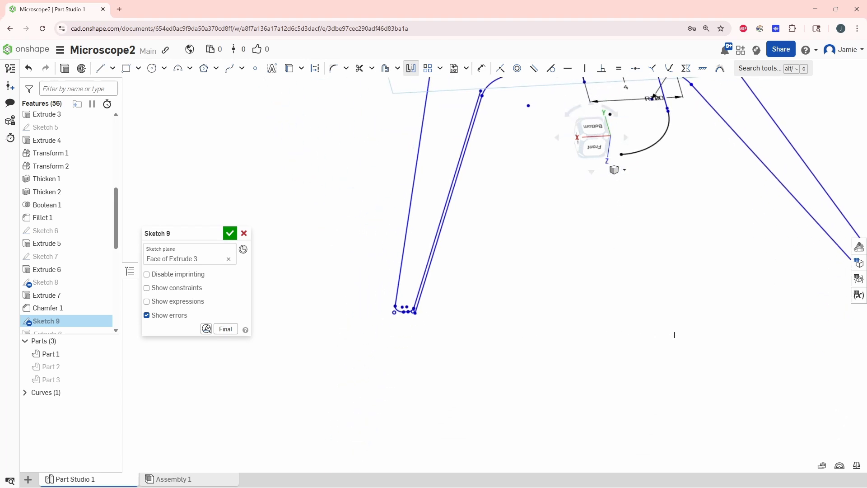
middle_click_drag(811, 322, 695, 345)
scroll(705, 325, "up", 3)
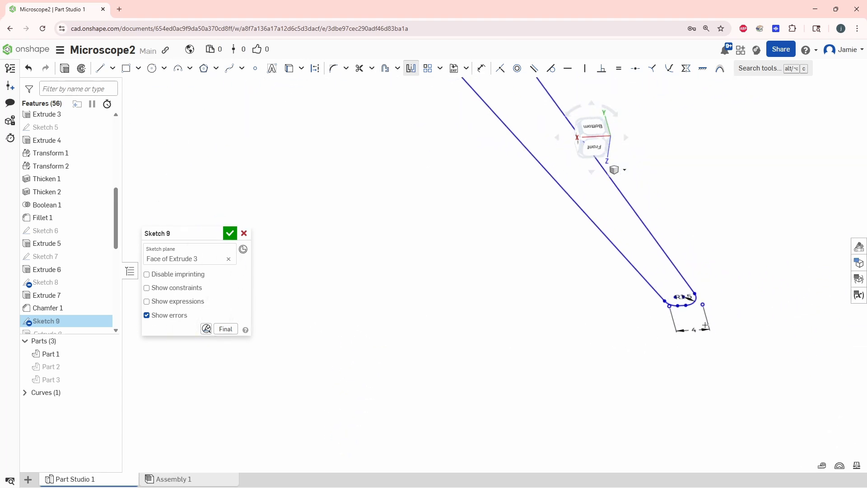
scroll(686, 308, "up", 2)
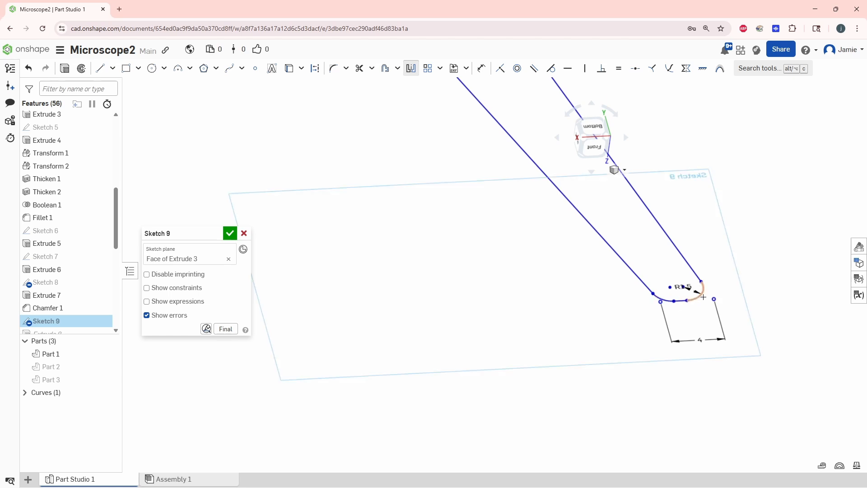
scroll(711, 289, "down", 5)
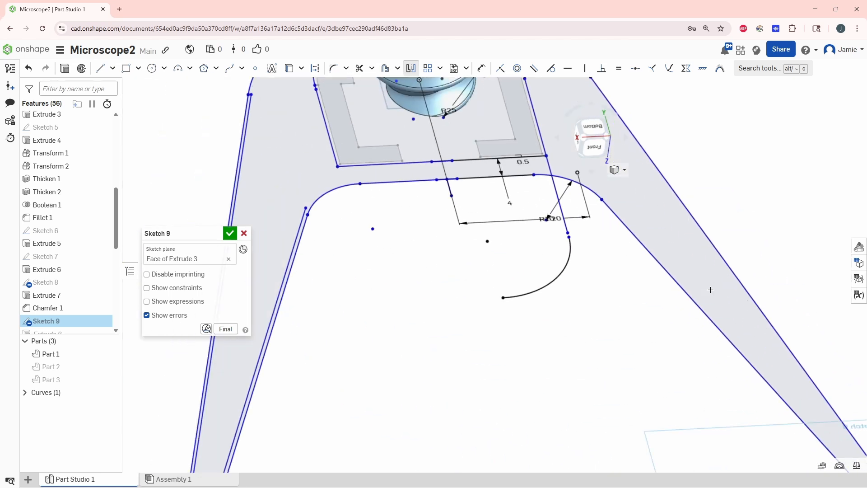
- Trim away the duplicate outer and inner lines along the left leg
right_click_drag(659, 307, 659, 316)
scroll(582, 347, "down", 1)
mouse_move(556, 364)
middle_mouse_down()
mouse_move(509, 331)
mouse_move(493, 305)
middle_mouse_up()
scroll(390, 312, "up", 1)
scroll(391, 312, "up", 5)
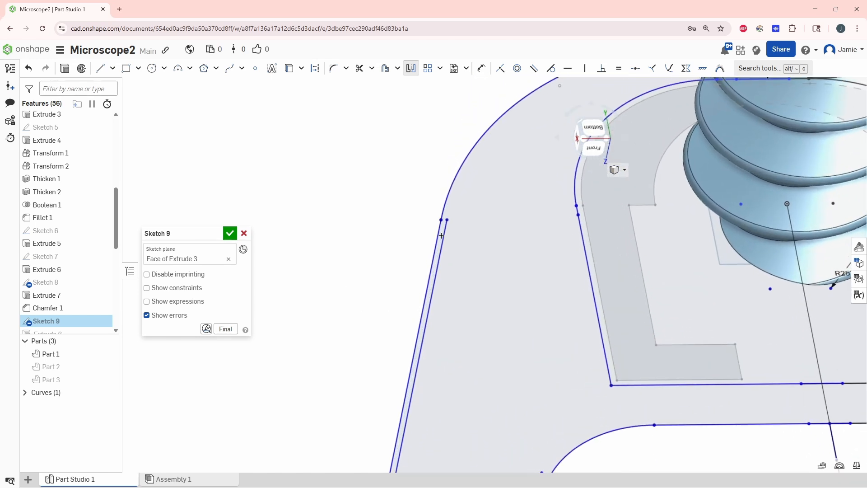
scroll(445, 303, "up", 2)
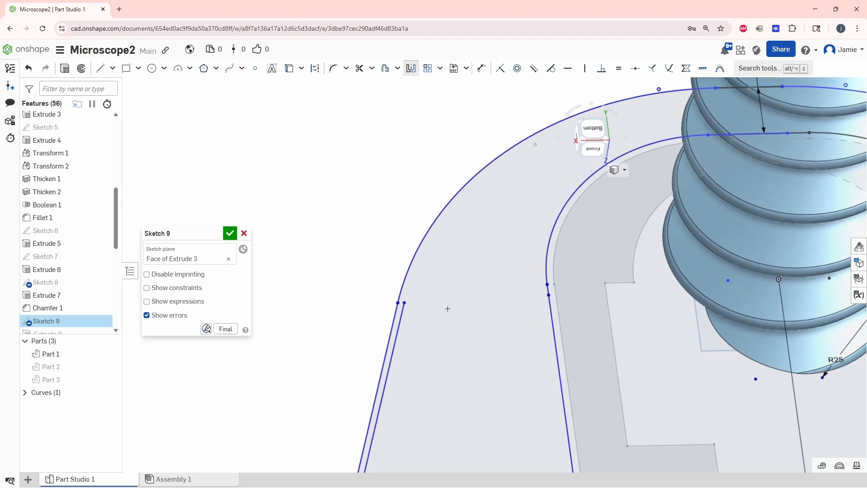
right_click_drag(448, 308, 457, 151)
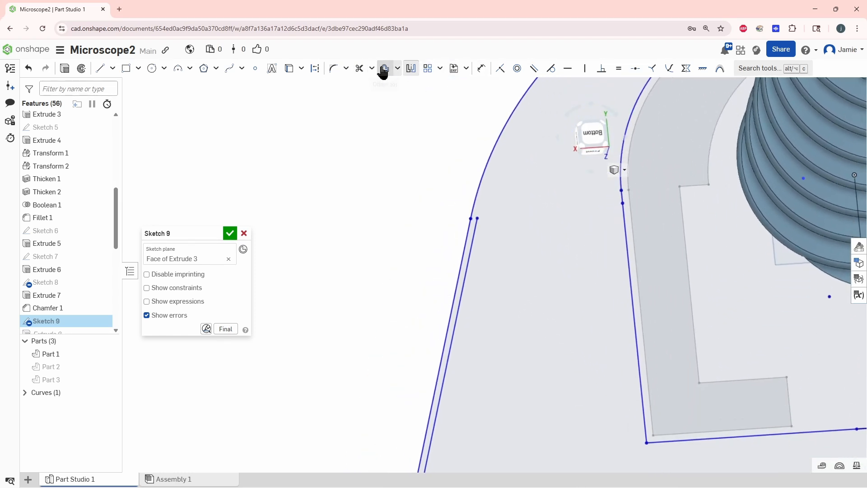
left_click(359, 68)
scroll(466, 256, "up", 1)
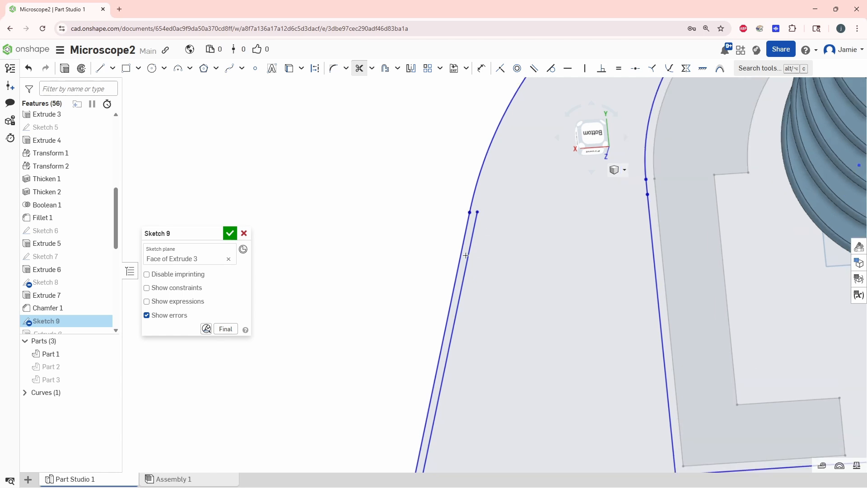
left_click(466, 262)
middle_click_drag(519, 283, 528, 222)
scroll(506, 235, "down", 3)
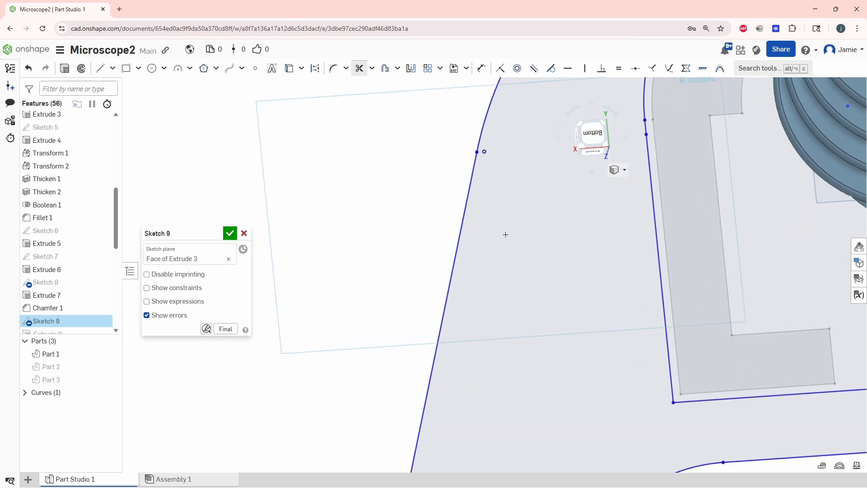
middle_click_drag(517, 436, 520, 172)
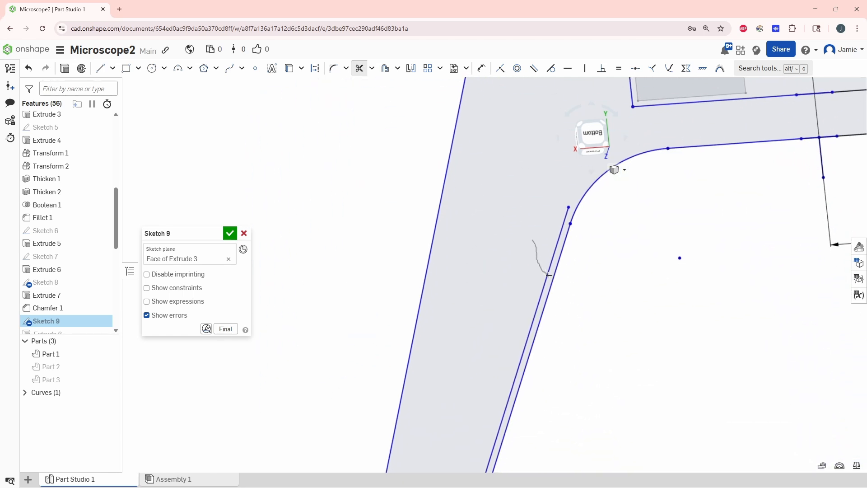
left_click_drag(549, 275, 551, 276)
- Trim away the old rounded end and the remaining old outer line of the left leg
mouse_move(519, 319)
middle_mouse_down()
mouse_move(519, 277)
mouse_move(562, 137)
middle_mouse_up()
middle_click_drag(463, 448, 555, 108)
middle_click_drag(445, 468, 482, 299)
scroll(479, 239, "up", 2)
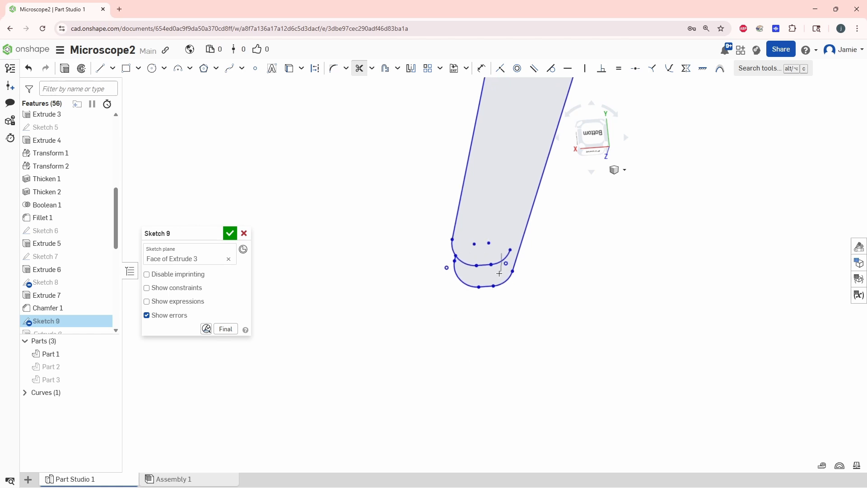
left_click_drag(500, 274, 499, 274)
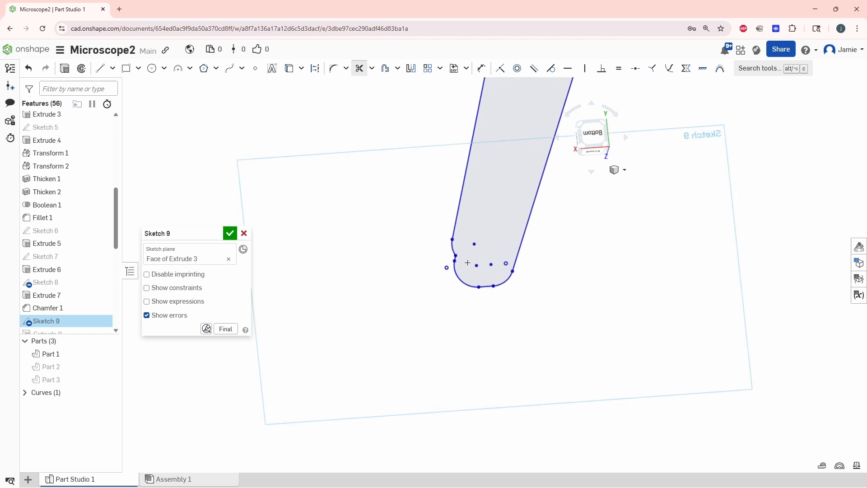
scroll(470, 263, "down", 1)
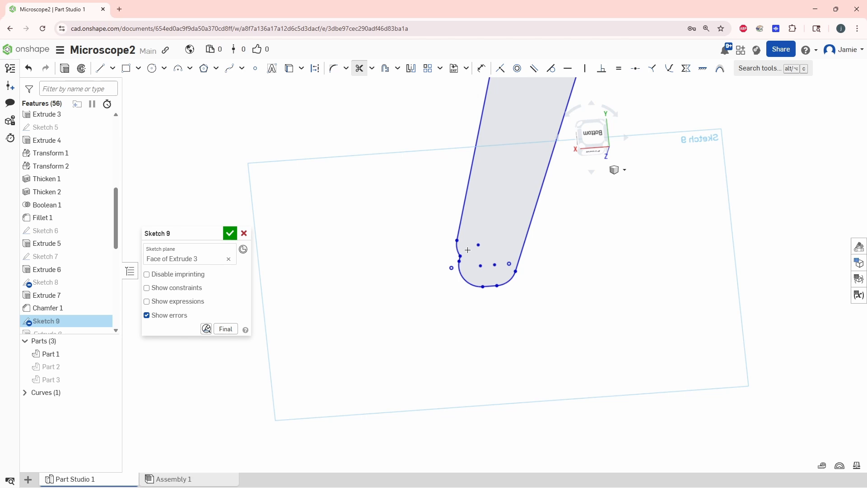
left_click_drag(441, 254, 472, 220)
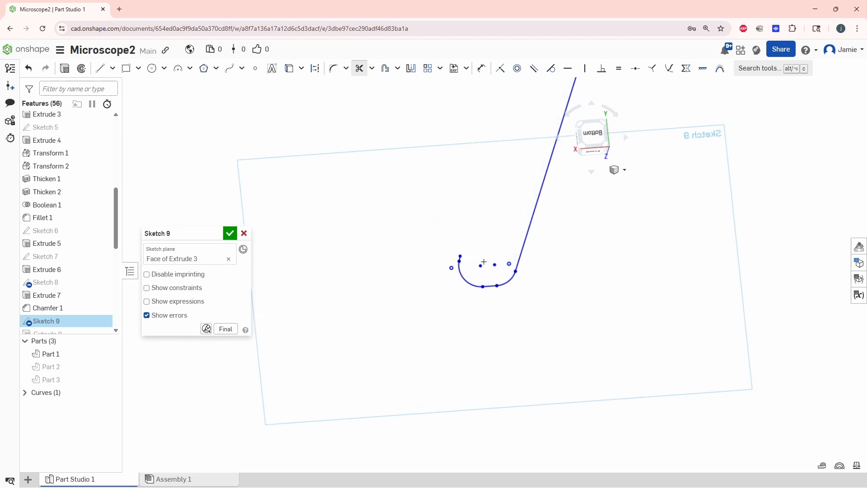
- Mirror the right leg's outer line about the short vertical centre line onto the left leg
scroll(484, 271, "down", 5)
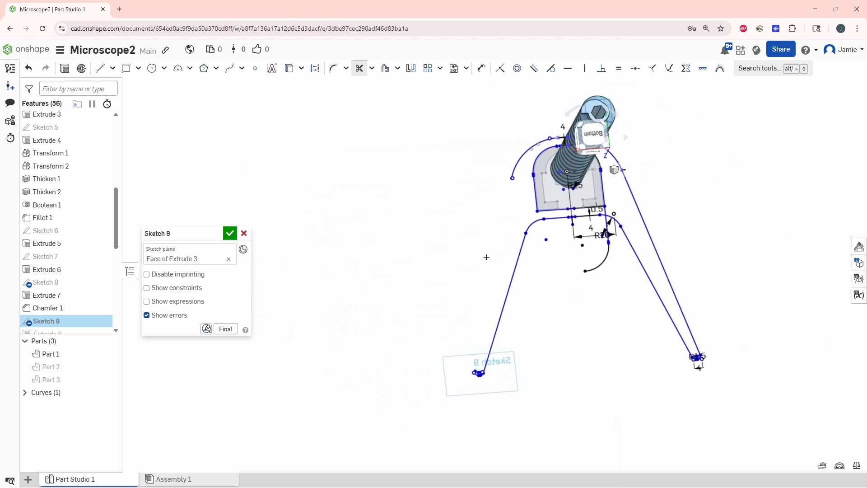
middle_click_drag(587, 279, 579, 277)
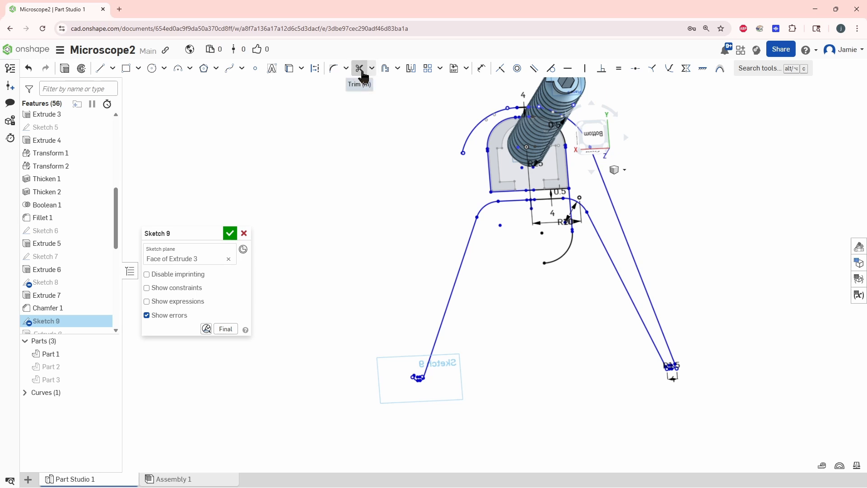
left_click(410, 68)
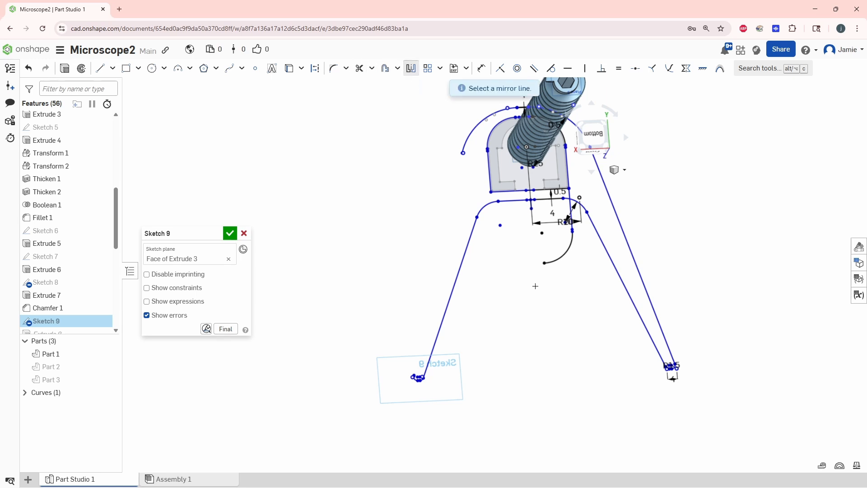
left_click(533, 207)
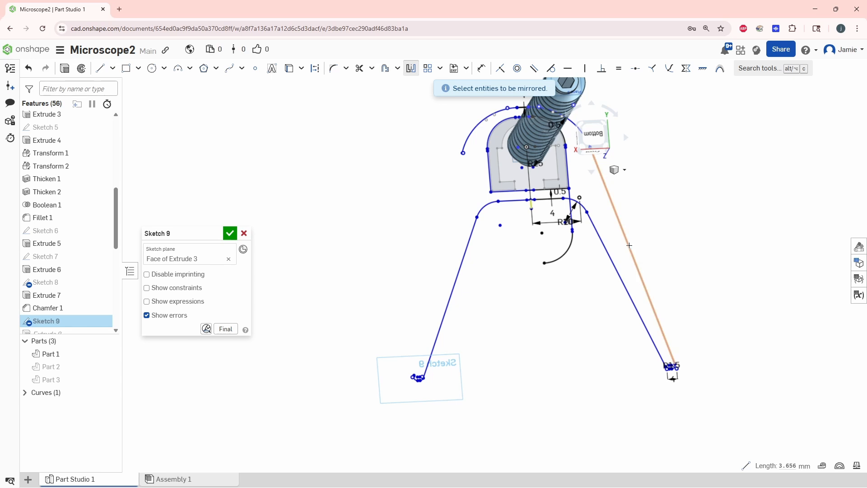
scroll(630, 245, "up", 10)
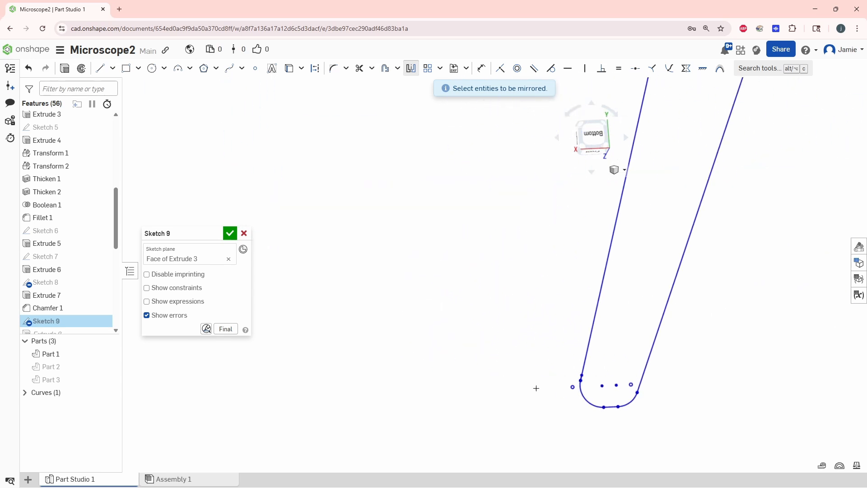
scroll(664, 359, "down", 10)
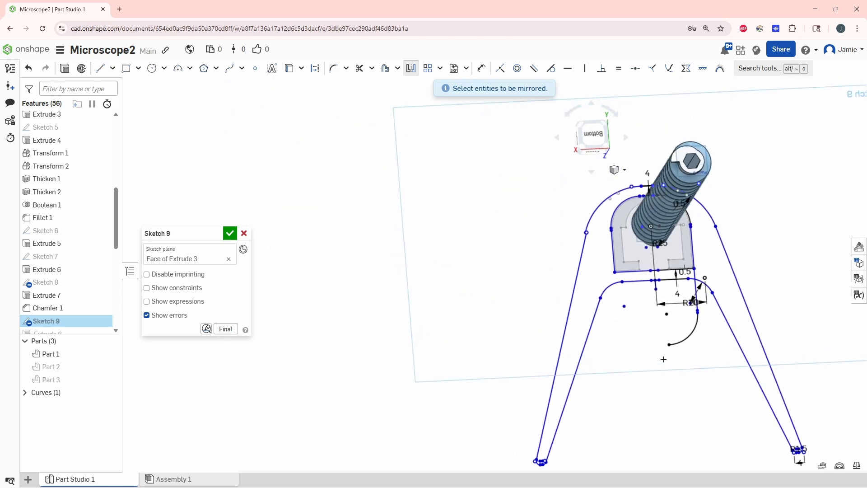
- Mirror the right half's large outer arc onto the left half of the outline
scroll(663, 359, "up", 10)
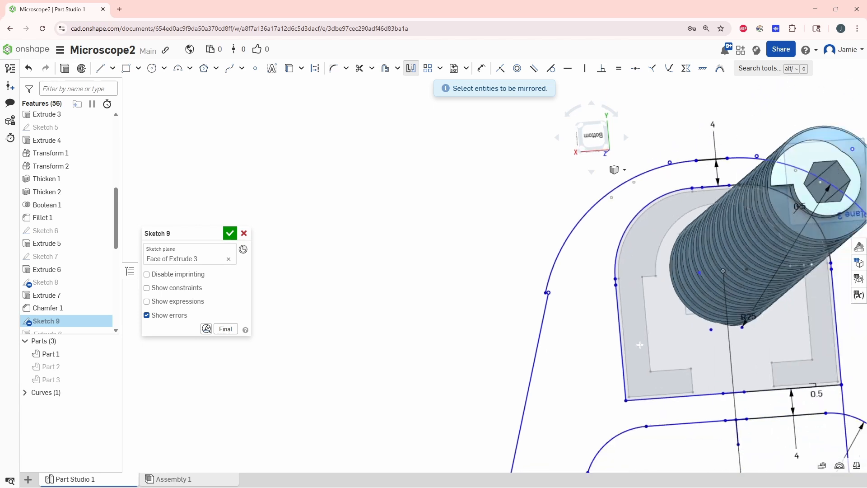
scroll(640, 344, "down", 4)
scroll(487, 325, "up", 8)
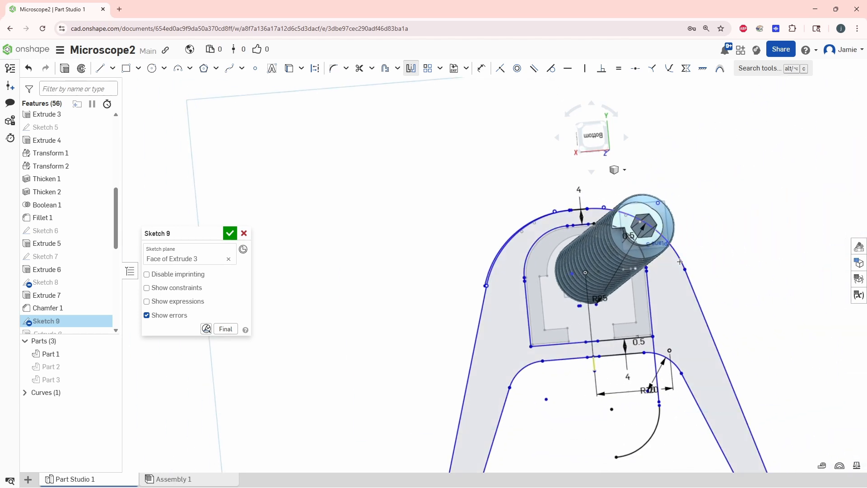
- Trim away the duplicate outer arc on the left half and finish Sketch 9
middle_click_drag(487, 324, 485, 319)
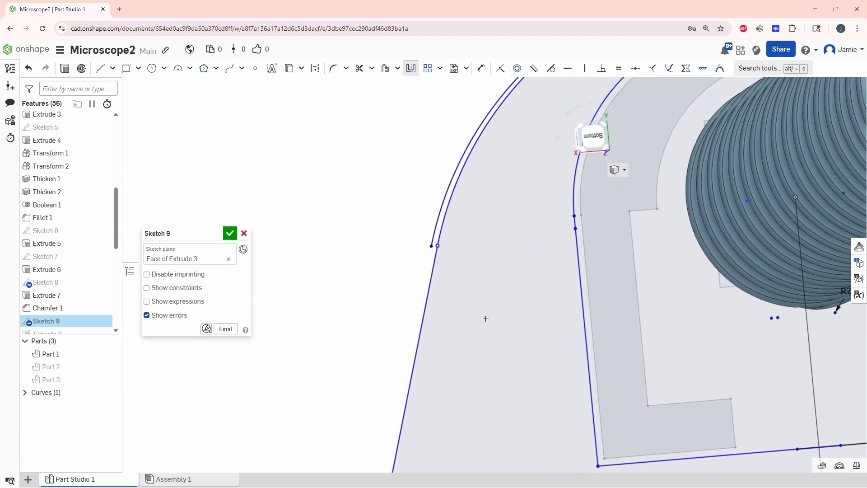
scroll(417, 230, "up", 3)
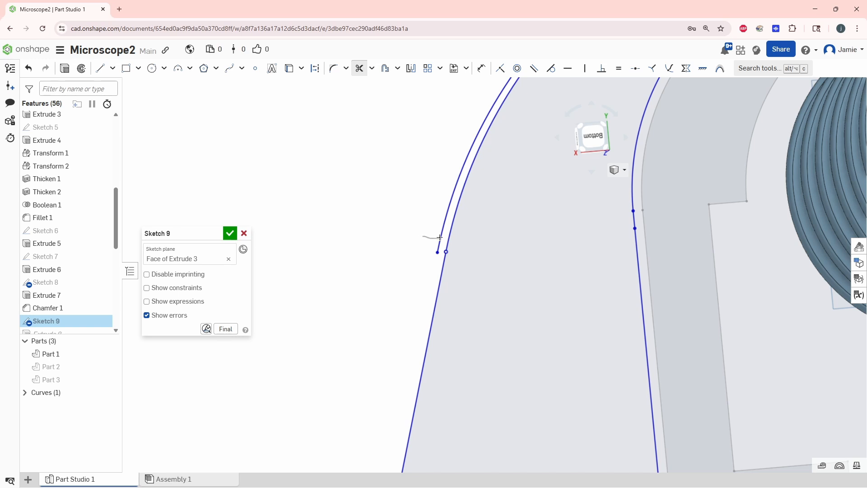
scroll(440, 238, "down", 10)
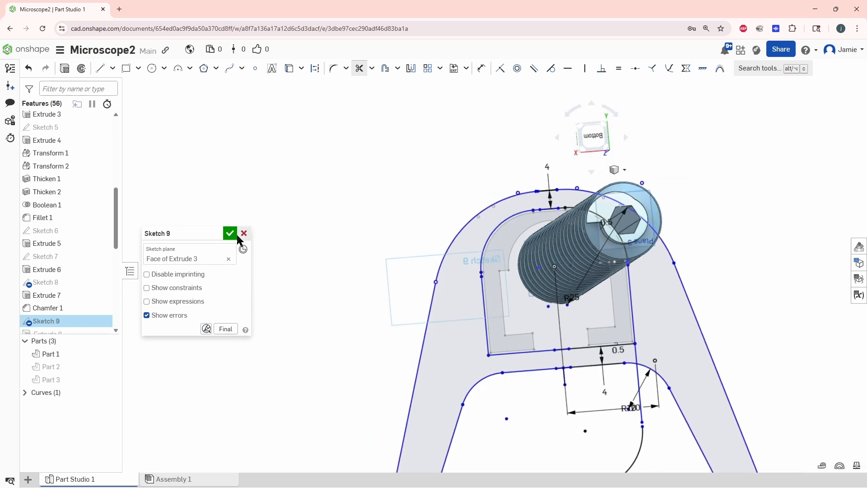
left_click(234, 234)
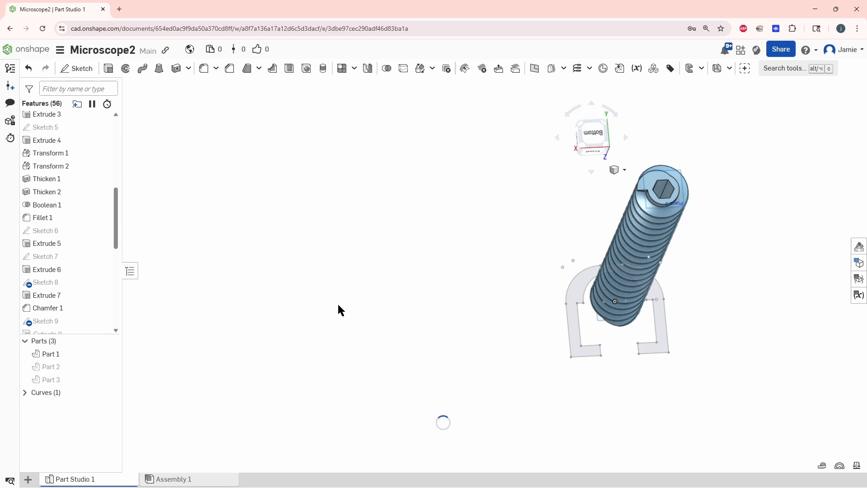
- Show the hidden Part 3 and Part 2 to bring back the holder arm and the upper column
scroll(587, 344, "up", 10)
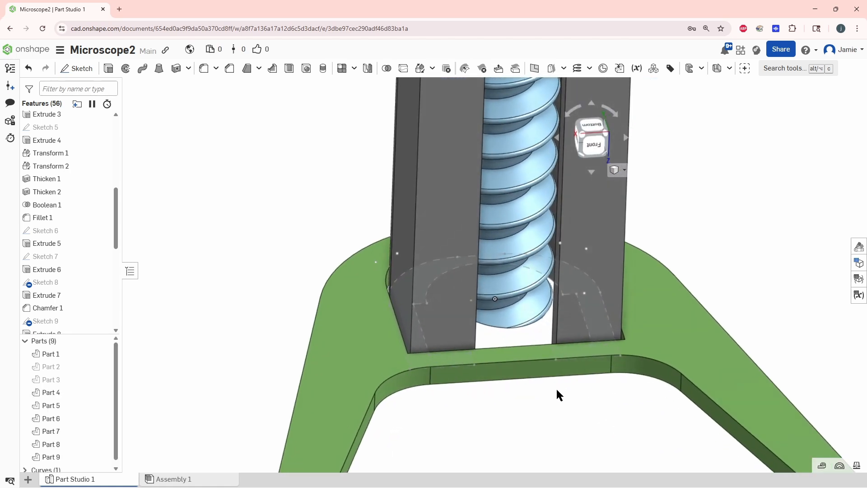
scroll(560, 382, "down", 10)
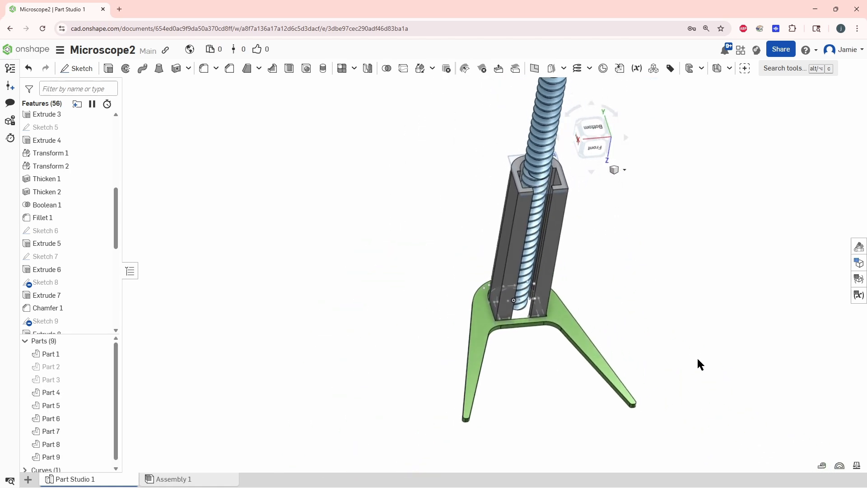
right_click_drag(698, 360, 643, 397)
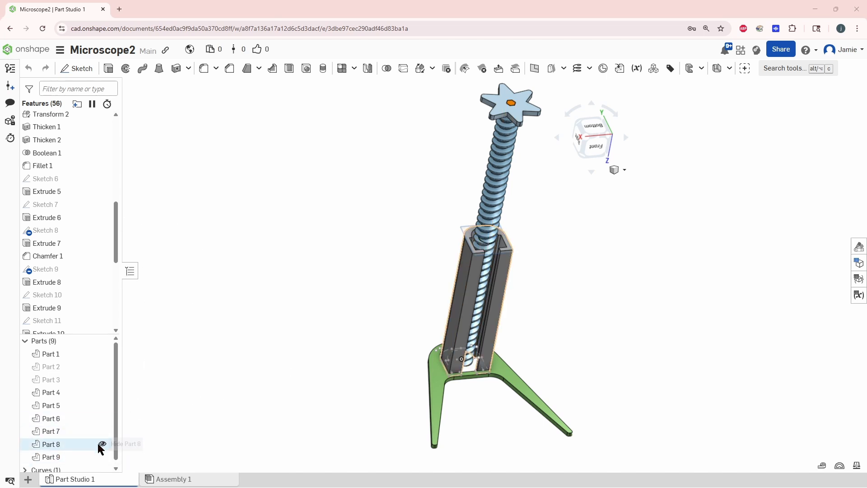
scroll(92, 442, "down", 1)
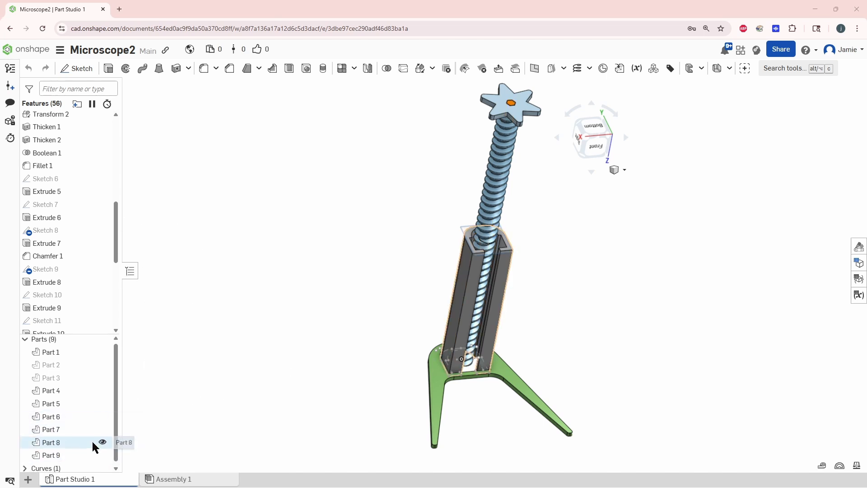
left_click(103, 376)
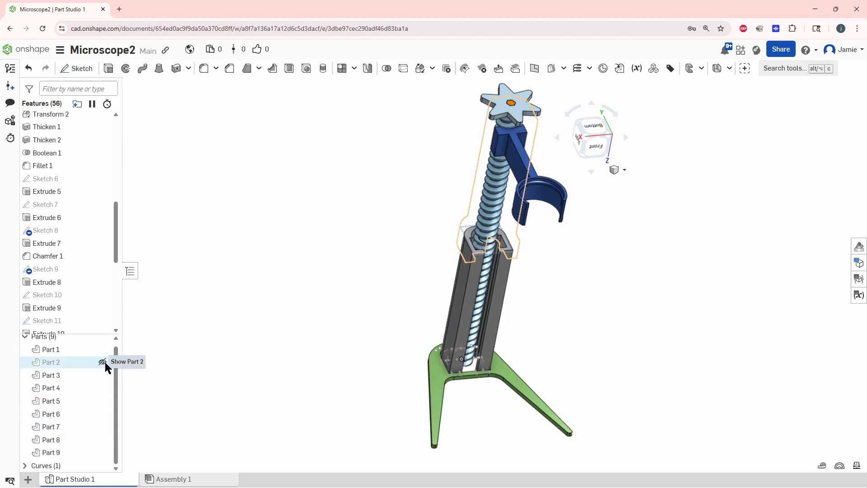
left_click(103, 362)
- Subtract the upper column (Part 2) from the lower column (Part 8) with a Boolean, keeping the tools
right_click_drag(365, 333, 615, 315)
scroll(614, 315, "up", 2)
scroll(505, 316, "up", 5)
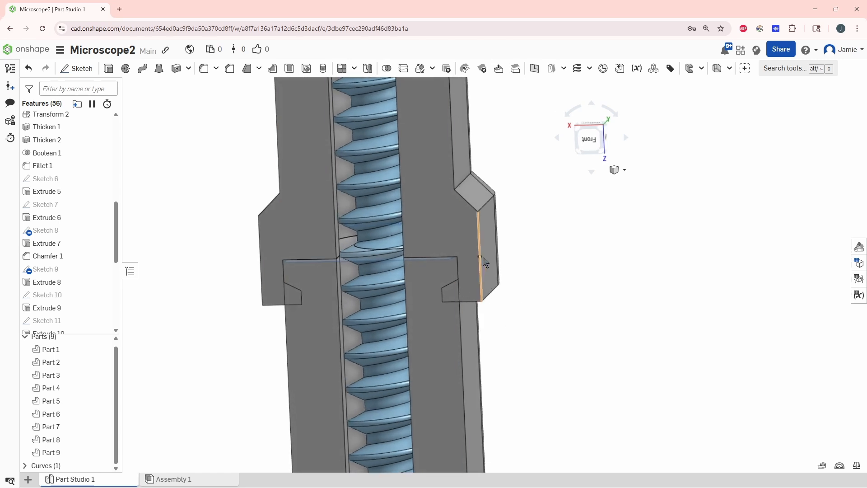
right_click_drag(409, 285, 473, 361)
scroll(491, 321, "down", 3)
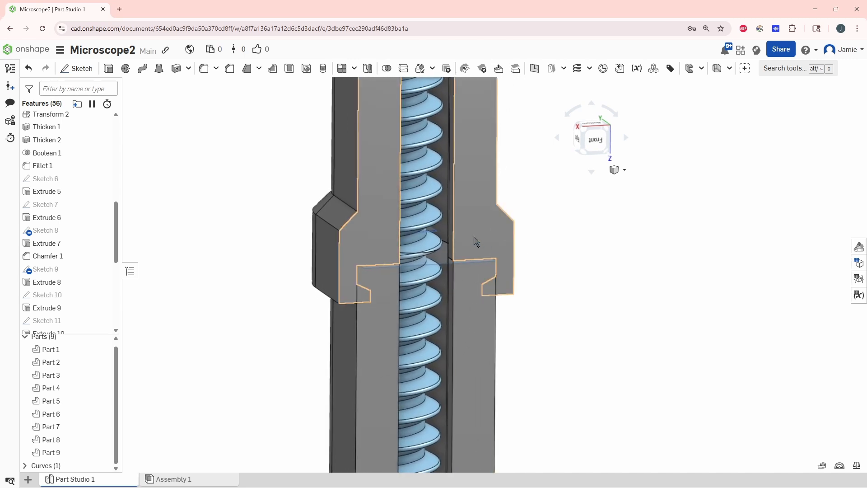
right_click_drag(478, 242, 554, 298)
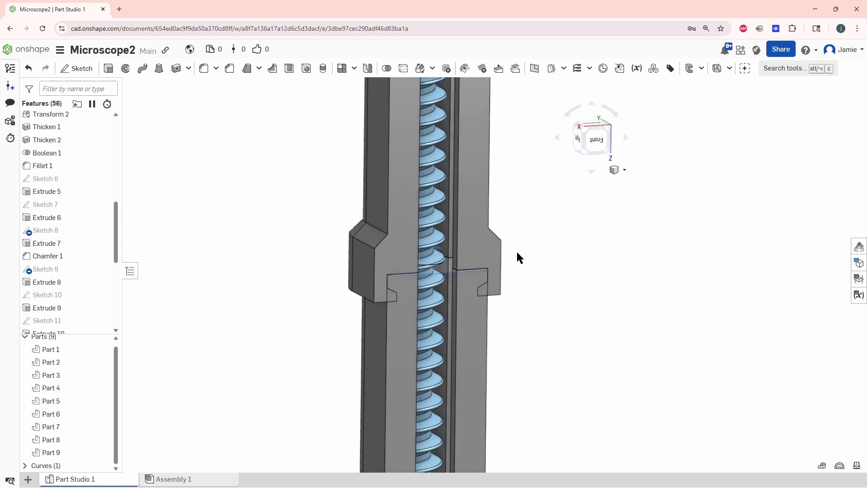
left_click(387, 69)
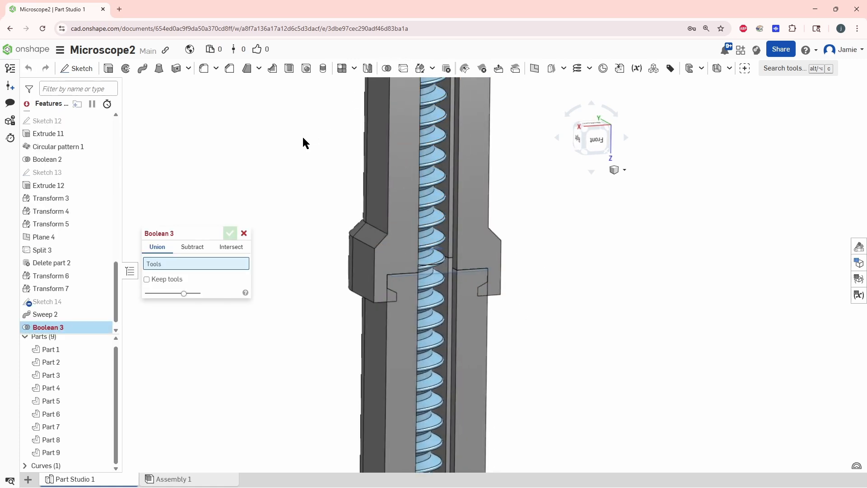
left_click(189, 248)
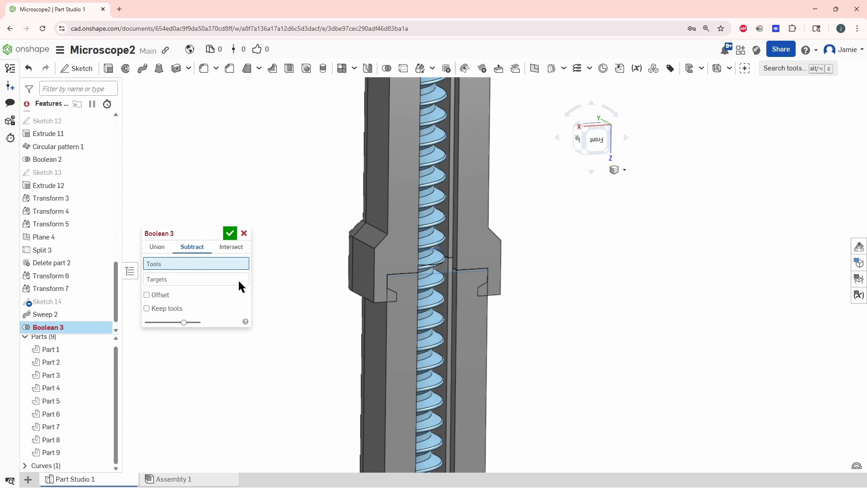
left_click(146, 309)
left_click(495, 249)
left_click(212, 288)
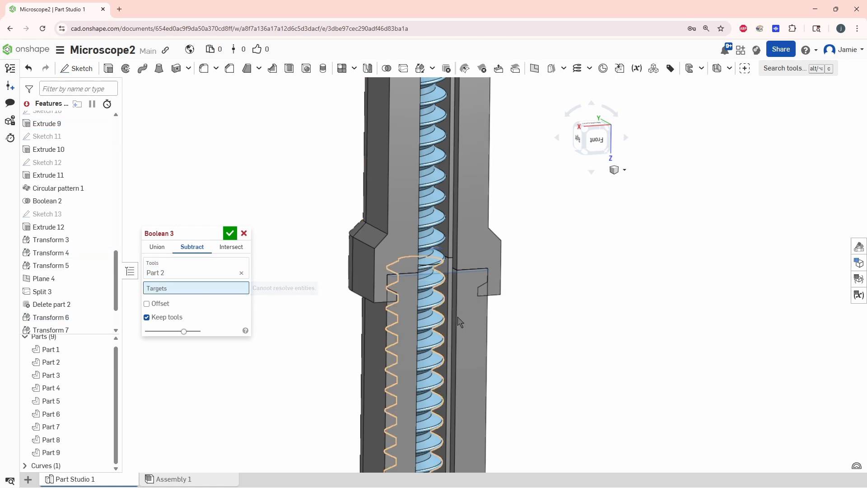
left_click(471, 326)
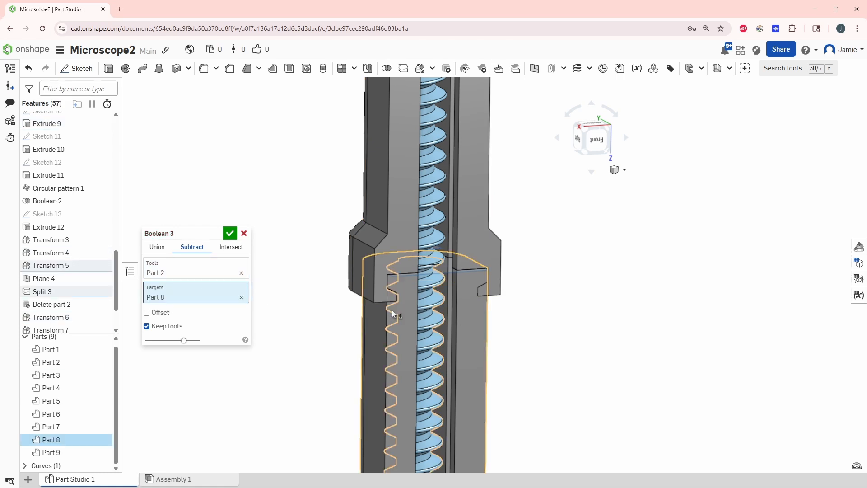
left_click(234, 236)
- Change the appearance colour of the lower column (Part 8) to purple 981FAC
scroll(468, 360, "up", 3)
right_click_drag(467, 360, 628, 350)
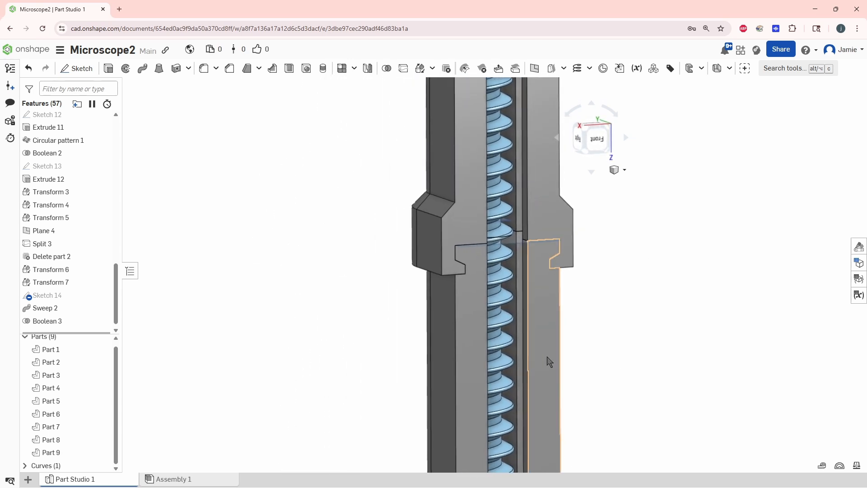
left_click(548, 360)
right_click(547, 356)
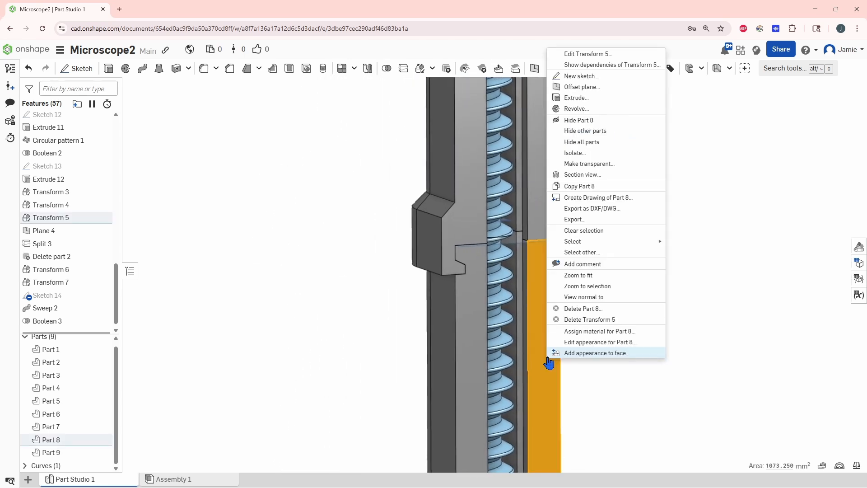
left_click(574, 342)
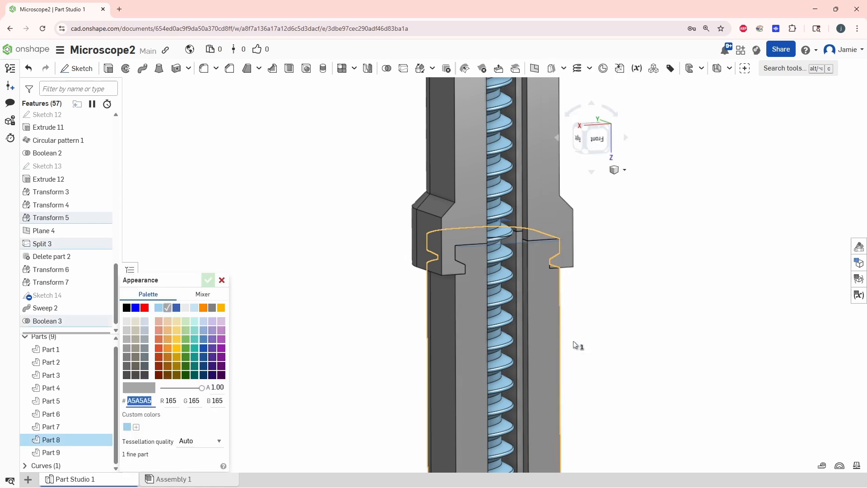
left_click(221, 348)
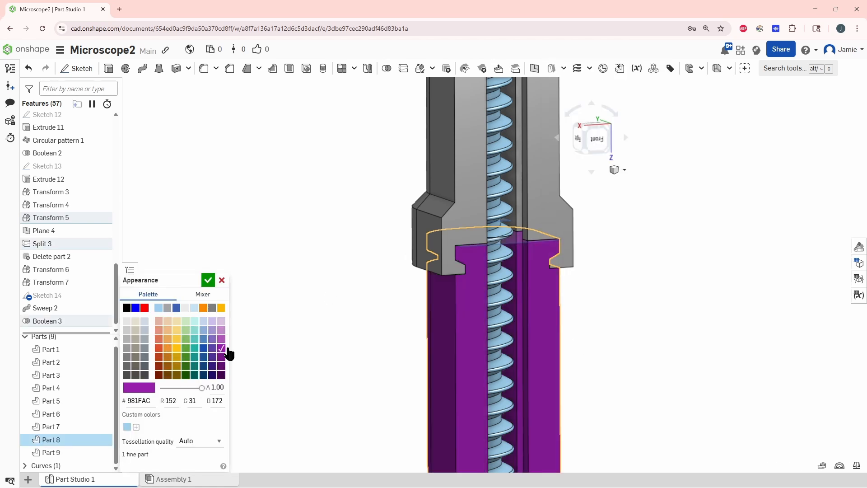
left_click(208, 280)
- Hide the purple lower column (Part 8) to expose the recess inside the hooked clip
scroll(528, 297, "up", 3)
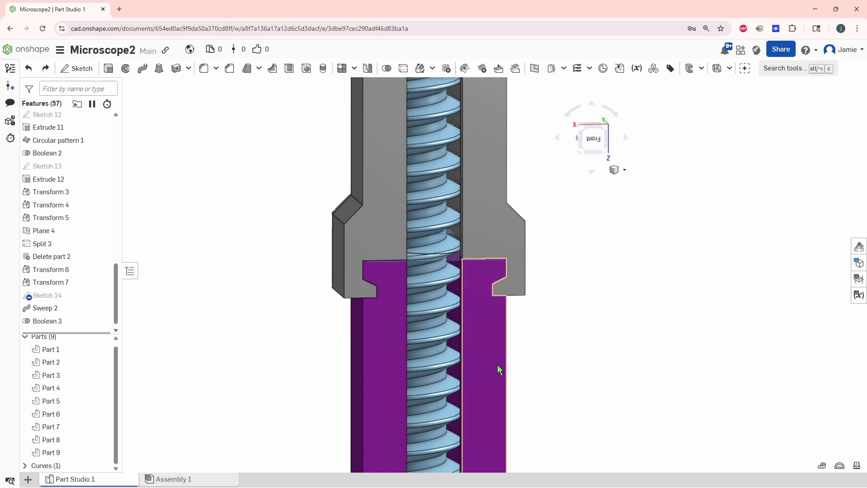
middle_click_drag(564, 351, 581, 351)
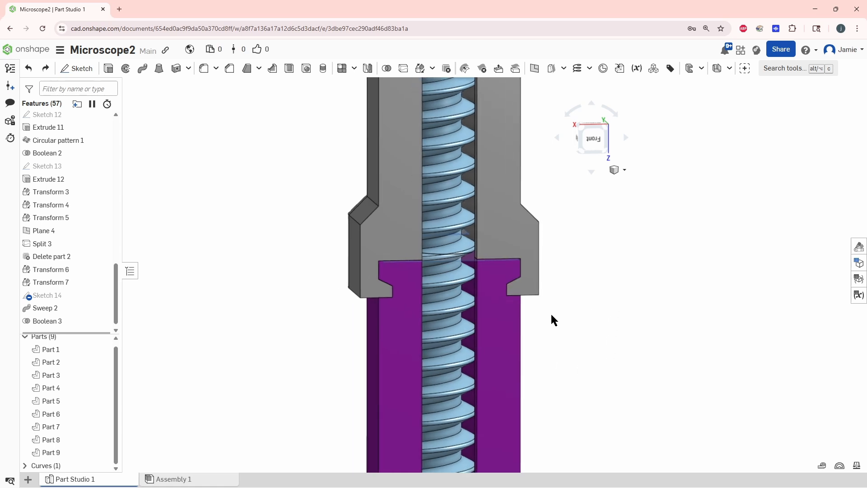
right_click_drag(552, 315, 647, 347)
scroll(524, 287, "up", 2)
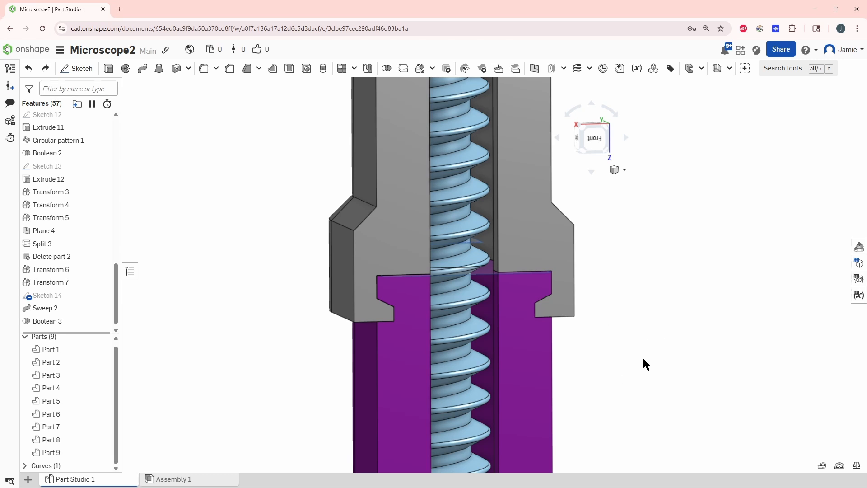
left_click(524, 367)
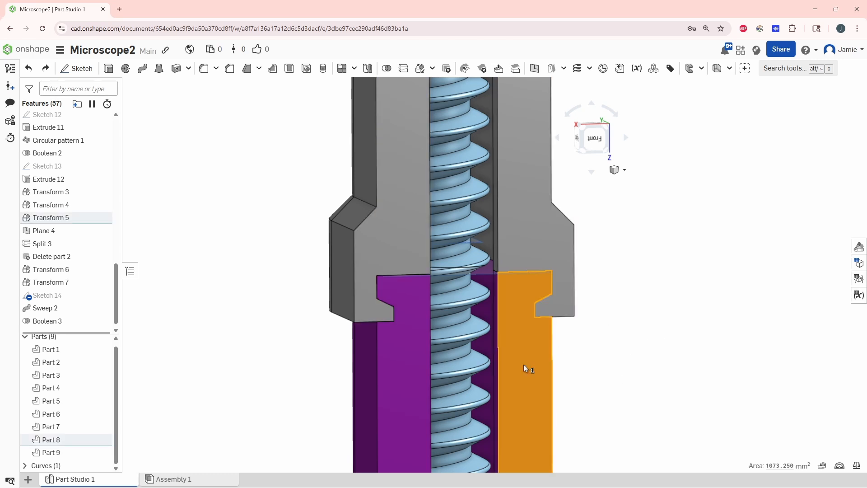
key("y")
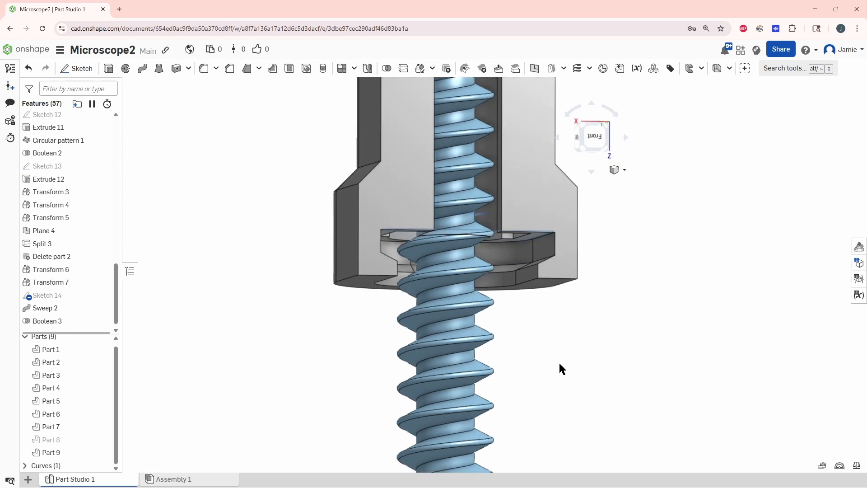
- Set up a Thicken that removes 0.3 mm from Part 2 at two upper inner clip faces, with the direction flipped
scroll(536, 298, "up", 4)
right_click_drag(559, 364, 554, 230)
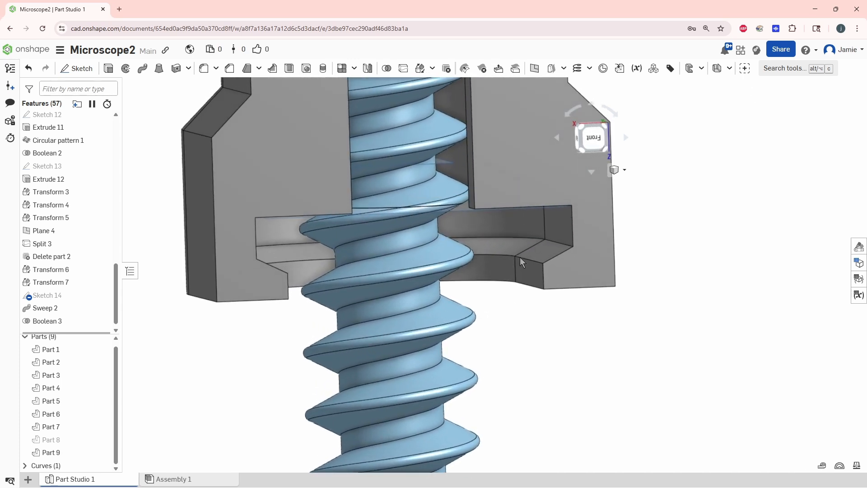
scroll(520, 257, "up", 2)
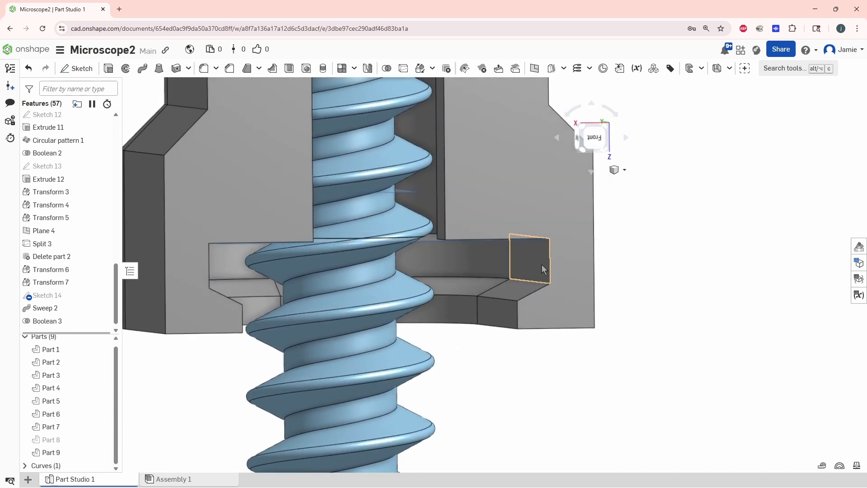
right_click_drag(551, 267, 272, 343)
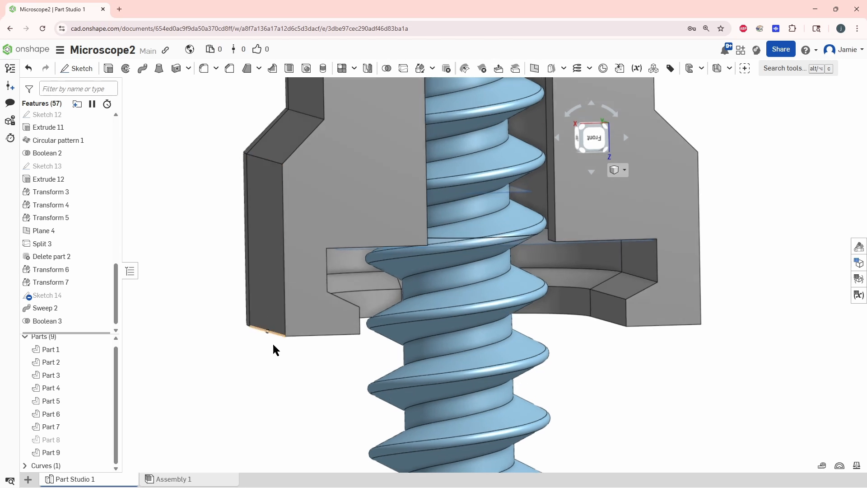
left_click(177, 69)
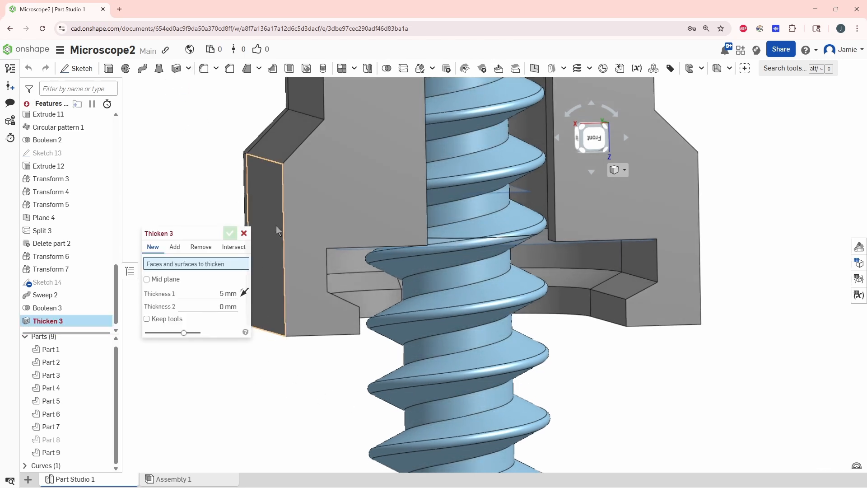
left_click(641, 274)
left_click(609, 256)
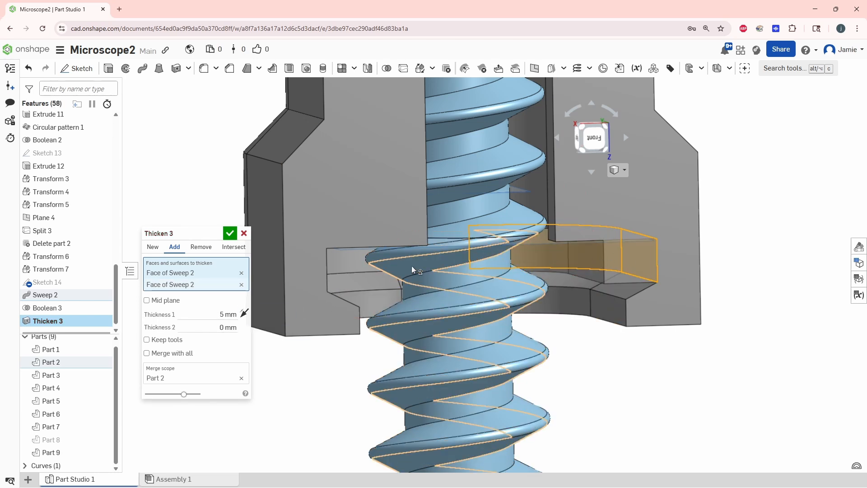
left_click(213, 314)
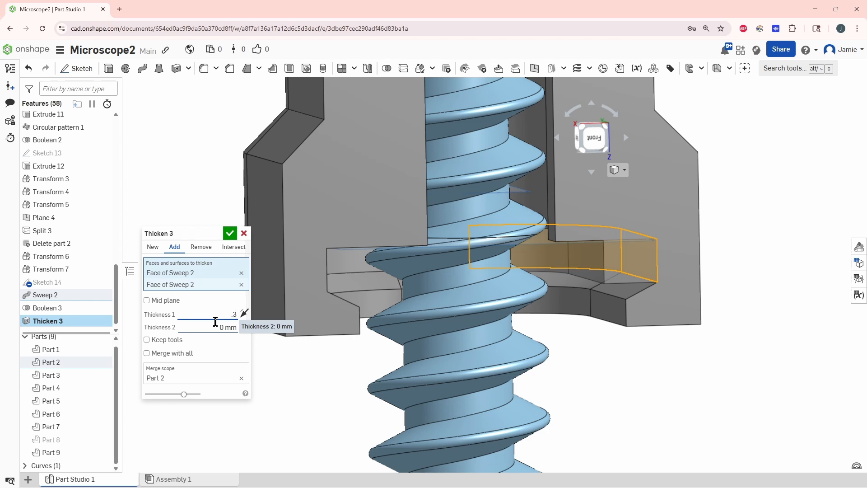
left_click(240, 314)
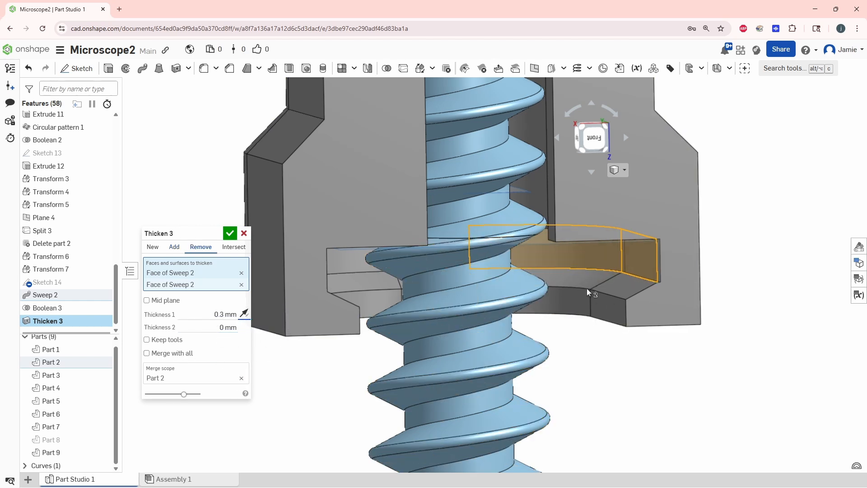
- Add the remaining inner wall, sloped and hook-tip faces around the clip recess to the Thicken cut and finish it
right_click_drag(587, 288, 622, 252)
left_click(628, 256)
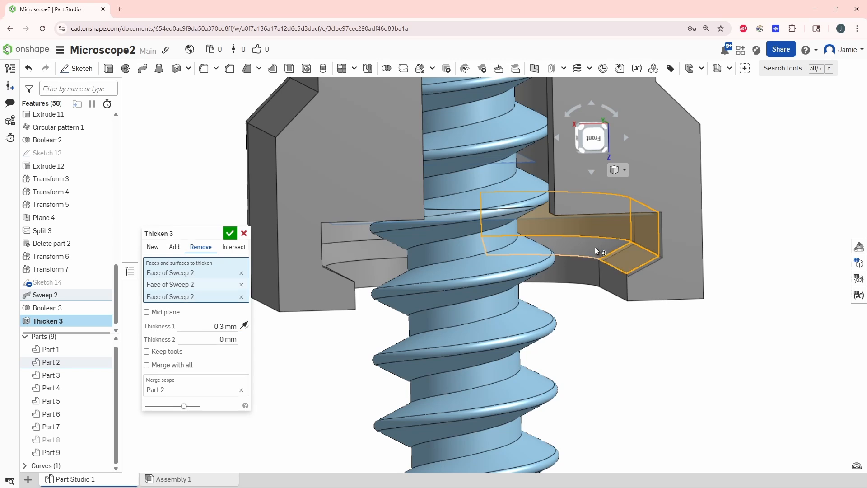
left_click(595, 248)
left_click(584, 275)
right_click_drag(584, 275, 454, 276)
left_click(454, 300)
left_click(454, 275)
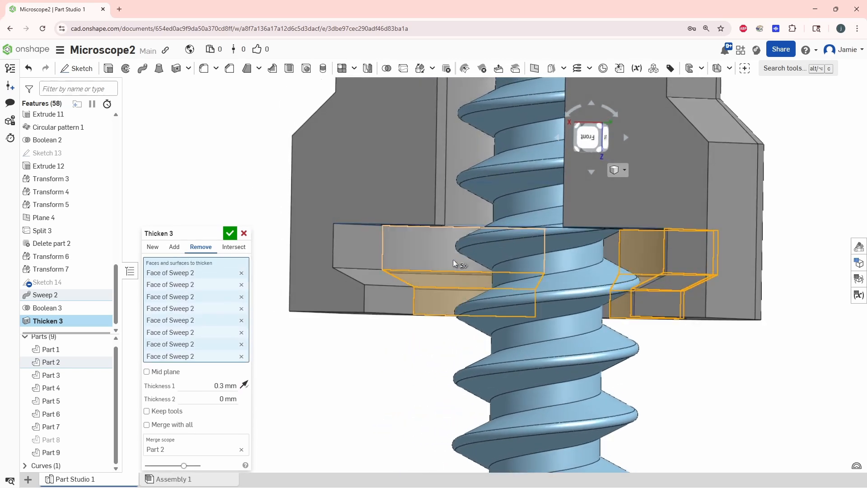
left_click(453, 260)
left_click(343, 253)
left_click(362, 271)
left_click(369, 292)
right_click_drag(369, 292, 564, 352)
left_click(514, 314)
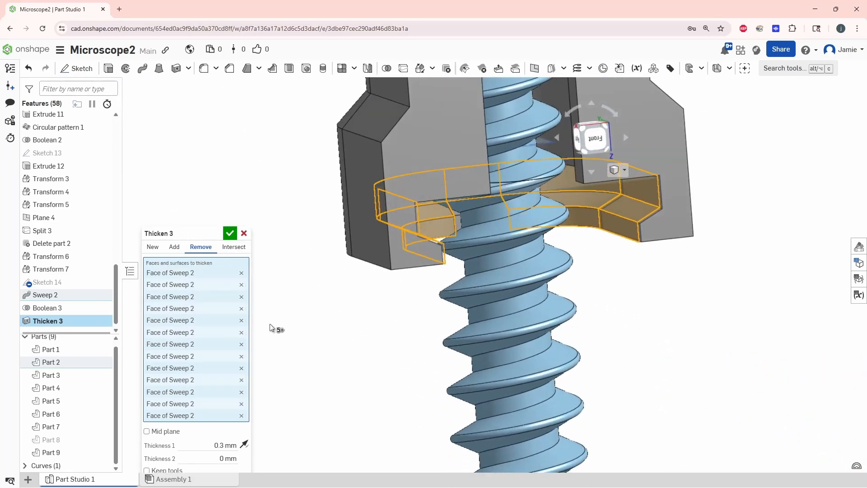
left_click(230, 233)
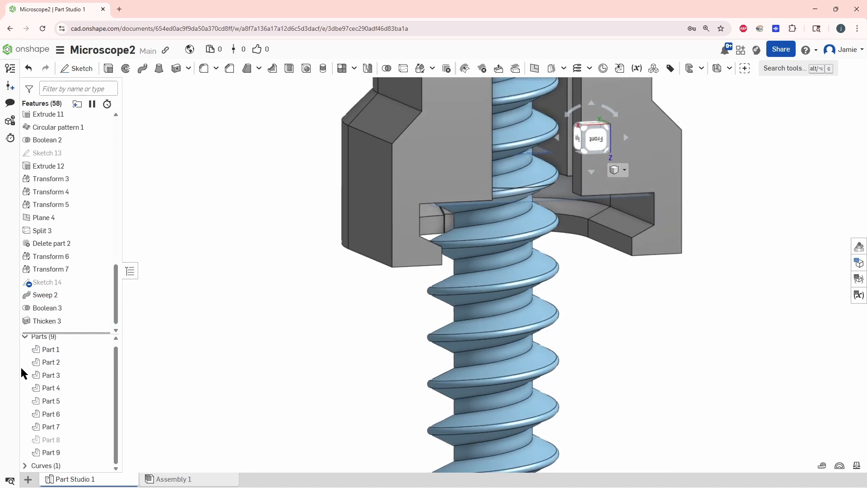
- Show the lower column (Part 8) again and inspect the clearance between it and the clip's hooks
left_click(103, 439)
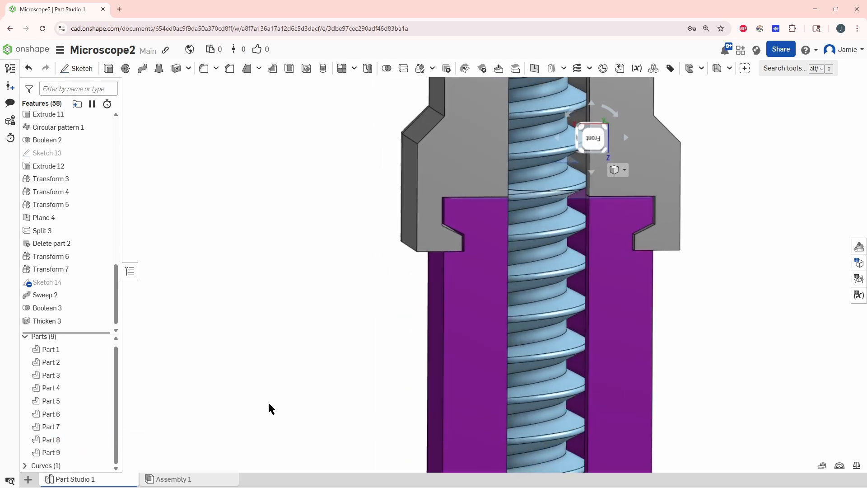
right_click_drag(647, 313, 378, 344)
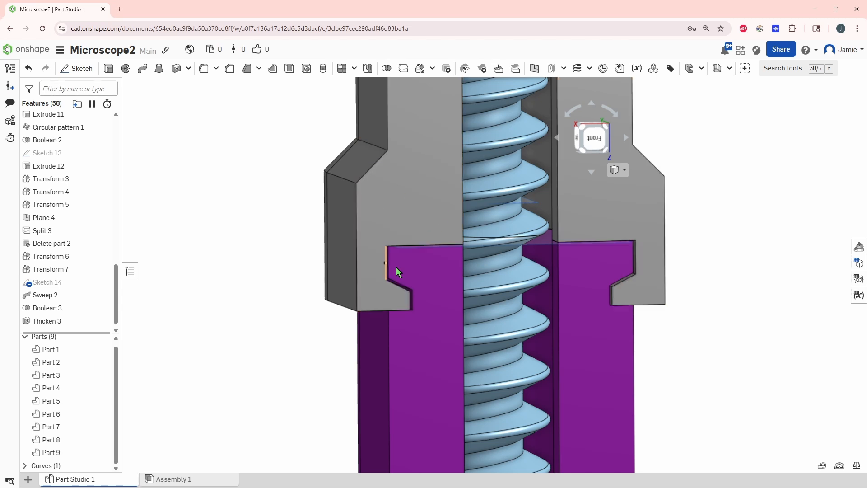
right_click_drag(455, 283, 593, 298)
scroll(591, 289, "up", 4)
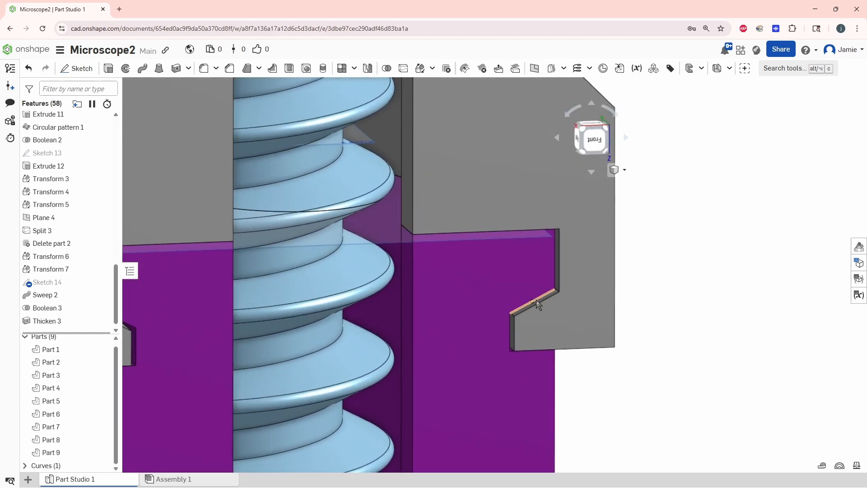
- Hide the gray upper column with its hooked clip (Part 2) to expose the lower column's grooved end
right_click_drag(650, 316, 717, 250)
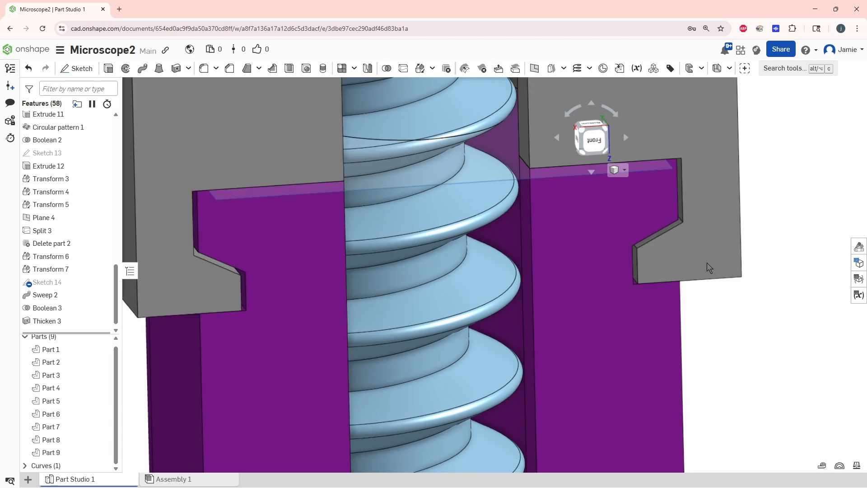
left_click(707, 263)
key("y")
scroll(708, 305, "down", 2)
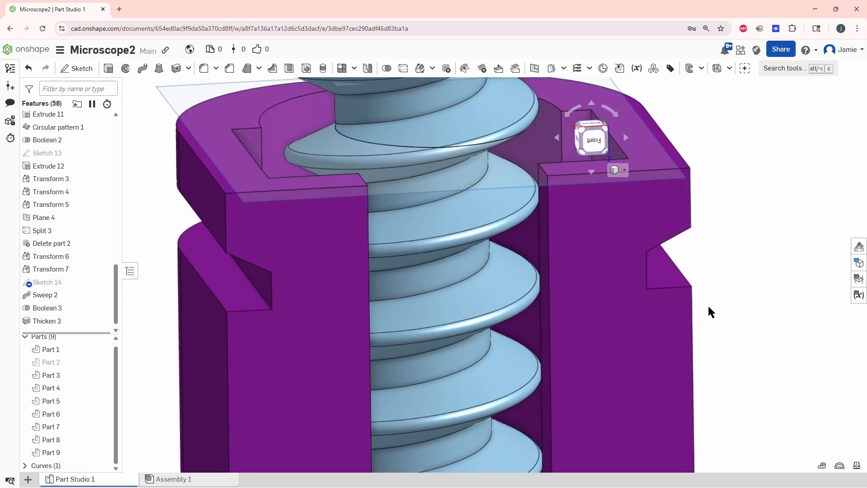
right_click_drag(708, 304, 683, 271)
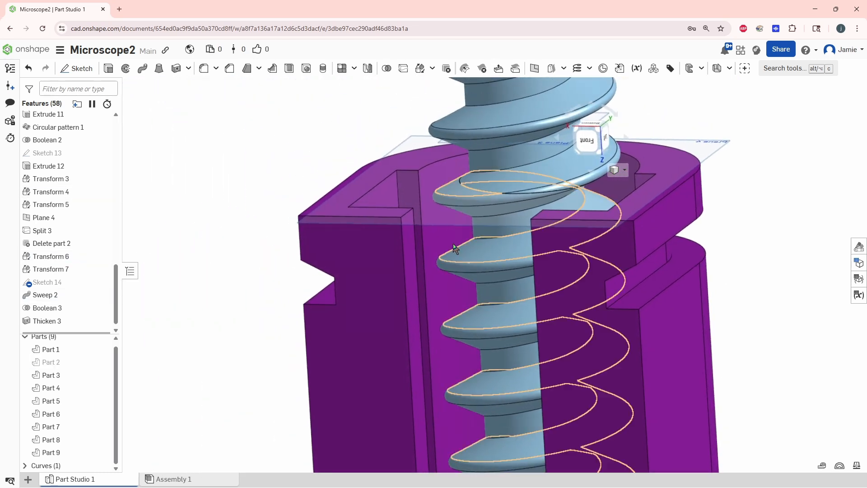
- Fillet the lower column's two outer groove edges and its outer end edge with a 0.5 mm radius
left_click(204, 68)
right_click_drag(560, 220, 449, 332)
left_click(670, 302)
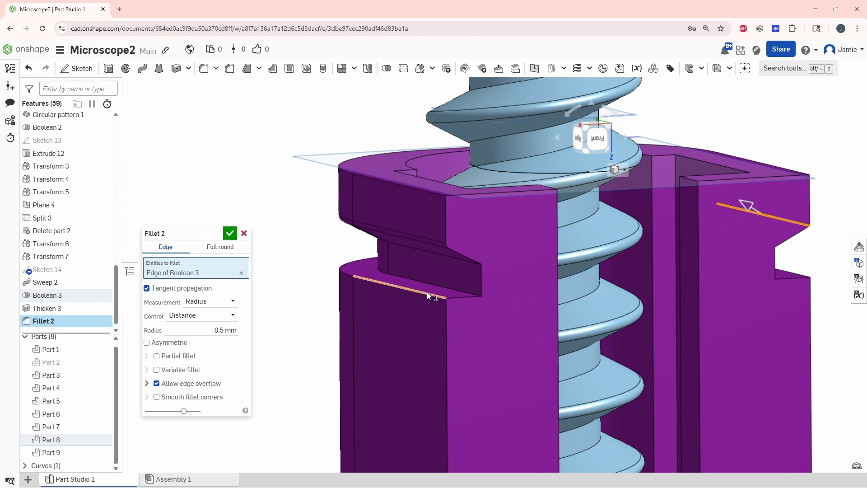
left_click(418, 299)
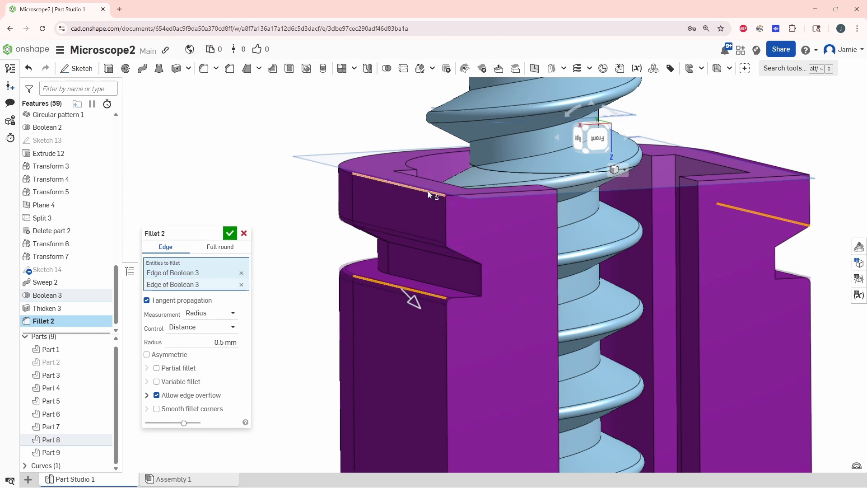
left_click(358, 178)
scroll(478, 256, "down", 3)
right_click_drag(479, 256, 275, 267)
scroll(417, 279, "up", 2)
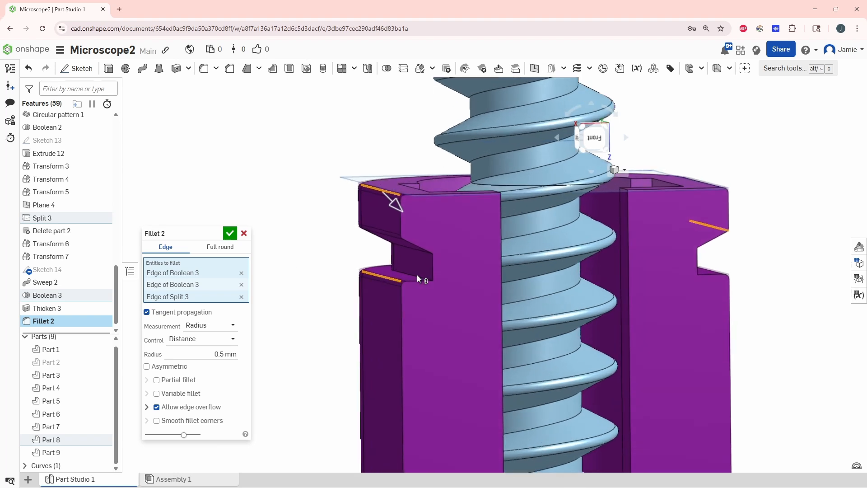
scroll(377, 232, "up", 2)
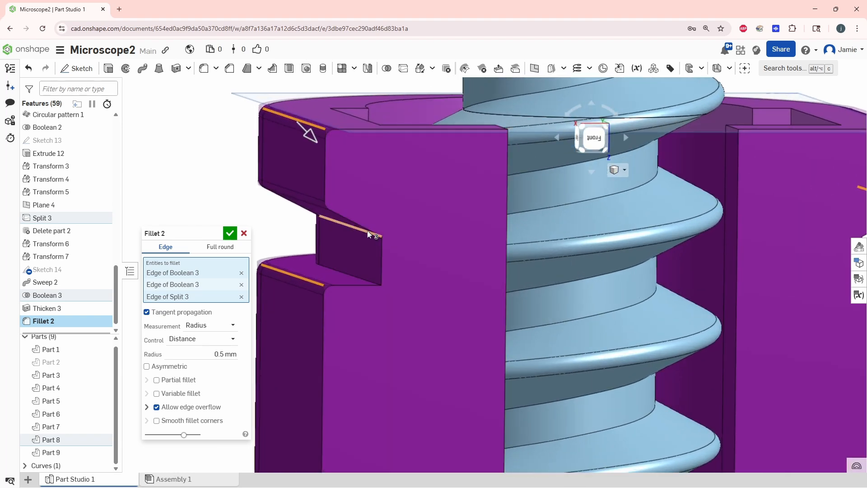
scroll(321, 244, "down", 3)
scroll(307, 245, "up", 2)
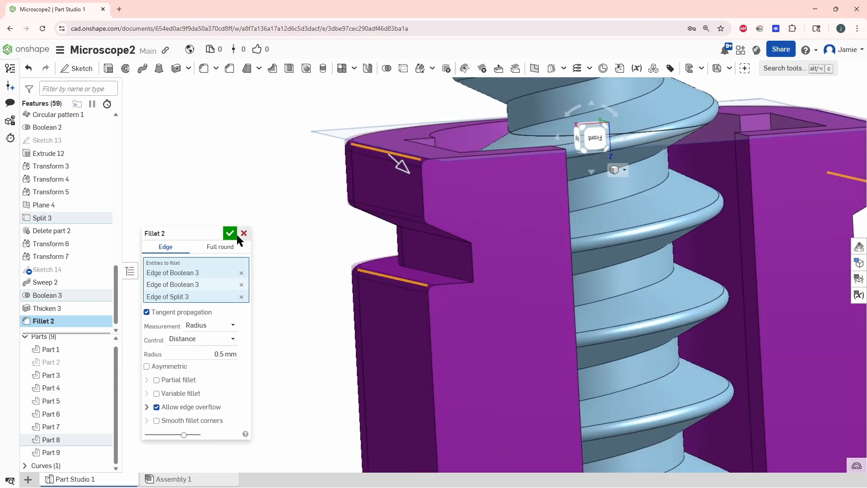
left_click(242, 235)
- Show the upper column with the clip (Part 2) again and inspect the hook's fit around the filleted groove edges
scroll(472, 287, "down", 3)
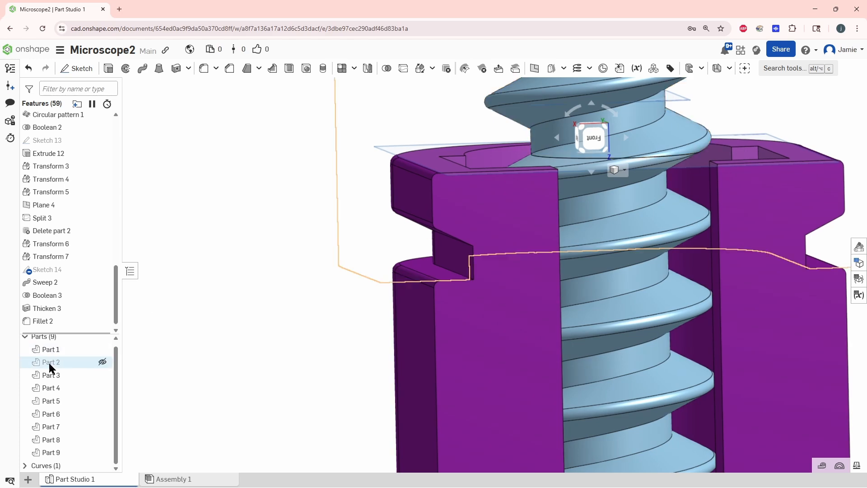
left_click(103, 362)
scroll(299, 366, "up", 3)
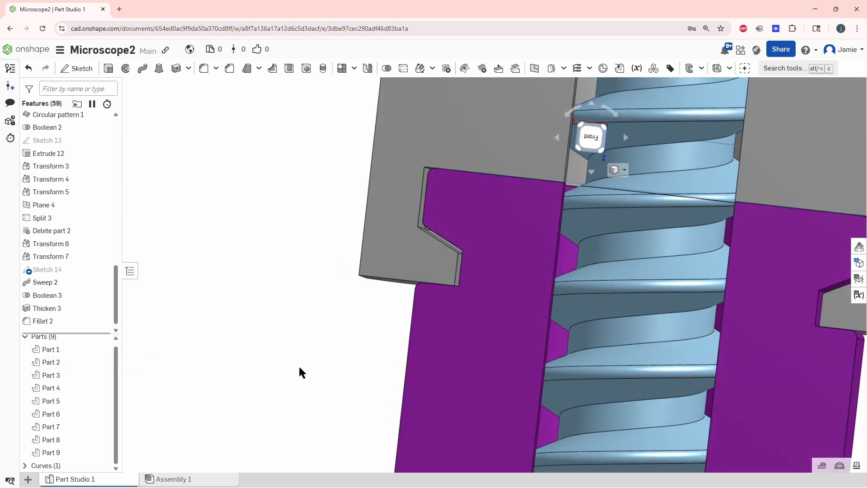
scroll(459, 283, "up", 3)
right_click_drag(395, 327, 421, 234)
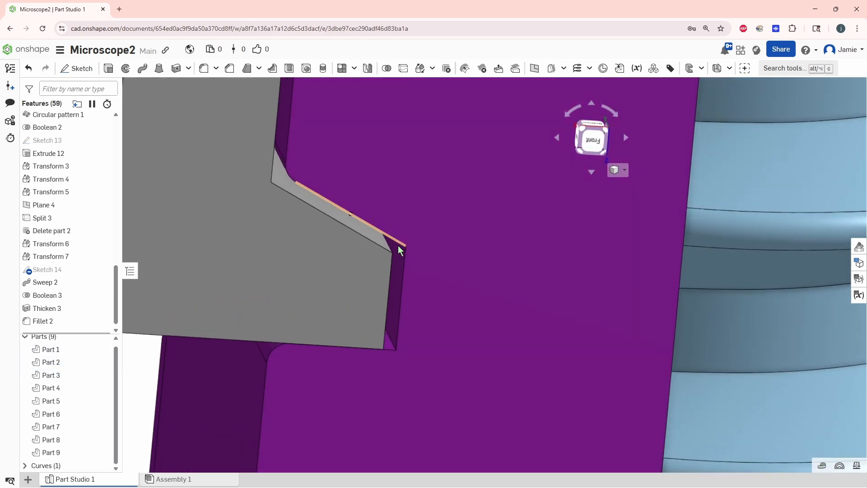
right_click_drag(395, 262, 461, 282)
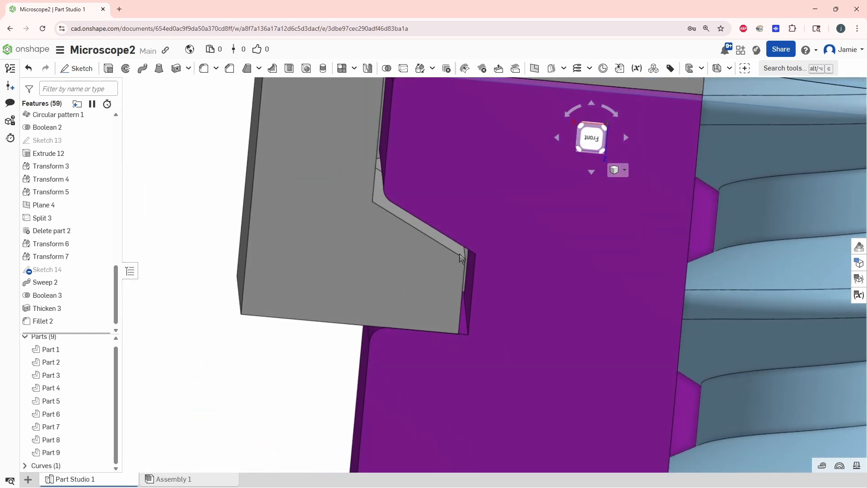
- Fillet the clip's two hook-tip edges, its outer end edge and both outer shoulder edges with a 0.5 mm radius
key("shift+f")
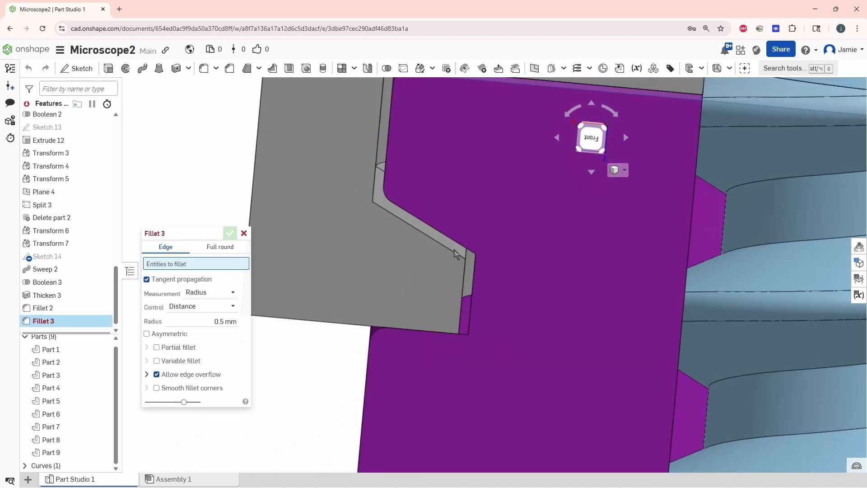
left_click(466, 255)
right_click_drag(467, 299, 220, 293)
left_click(460, 300)
left_click(433, 290)
left_click(523, 206)
left_click(546, 214)
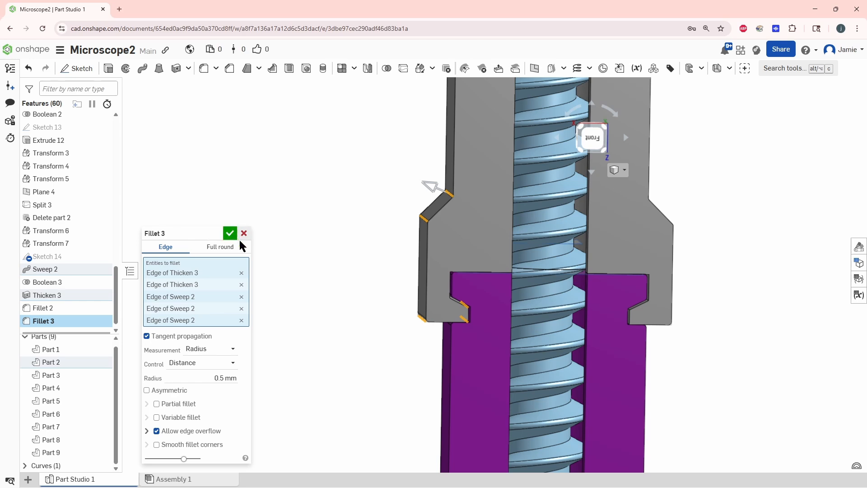
left_click(235, 234)
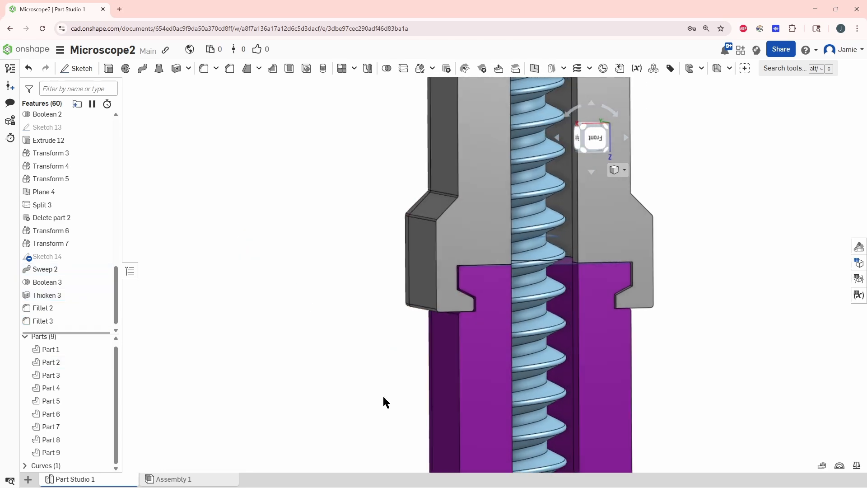
- Create a plane offset 5.1 mm from the clip's hook-end face, on the lower column's side
scroll(484, 333, "up", 10)
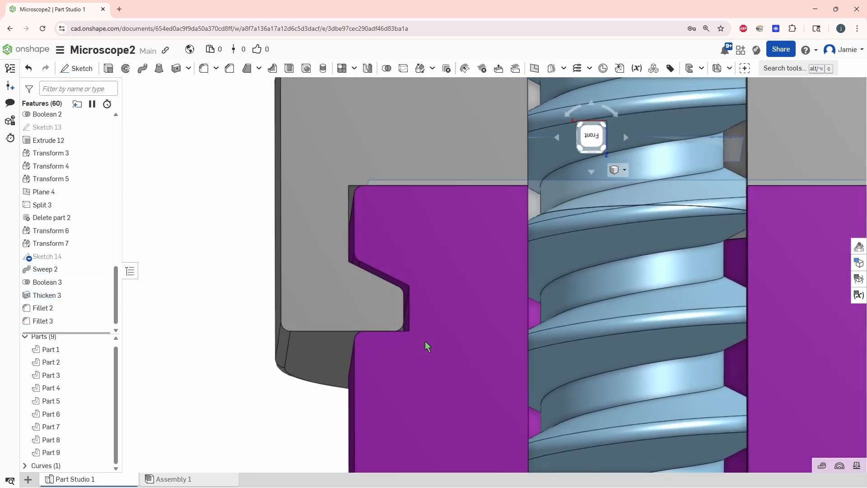
scroll(429, 345, "down", 6)
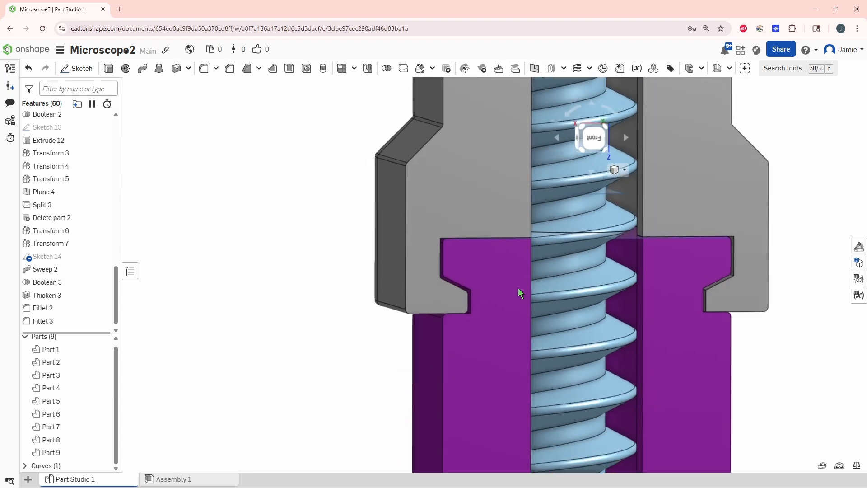
scroll(519, 288, "down", 2)
scroll(406, 283, "down", 3)
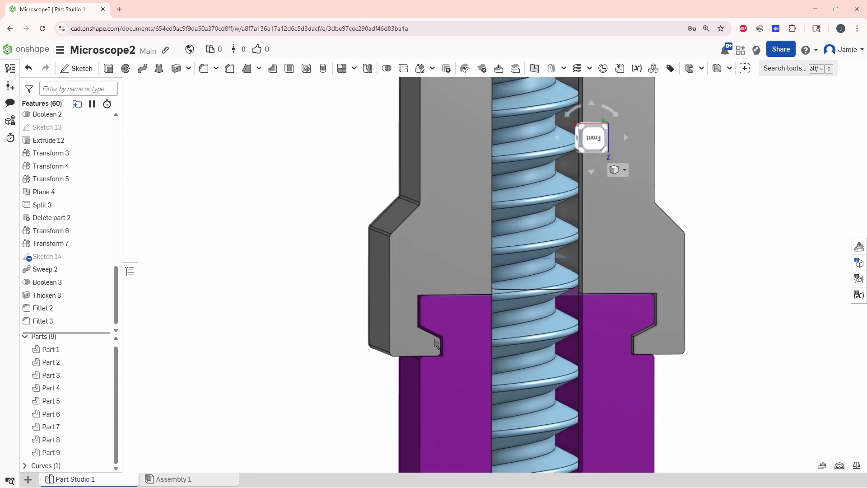
scroll(435, 339, "down", 1)
right_click_drag(496, 353, 456, 282)
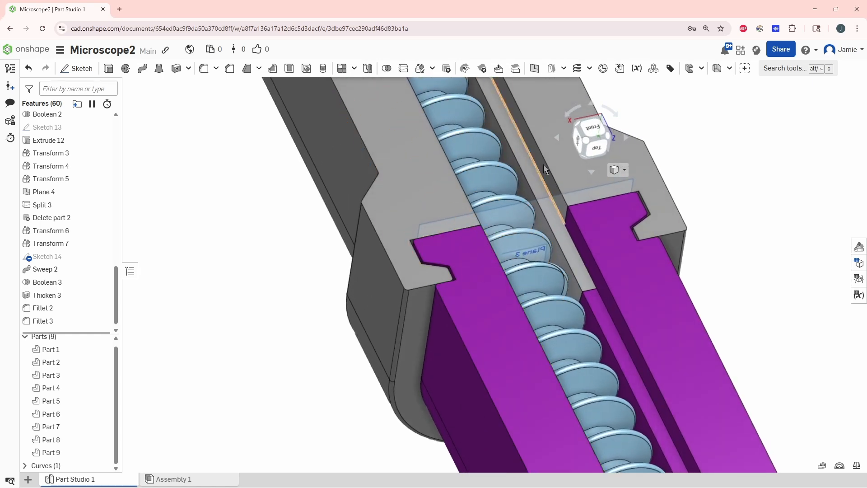
left_click(534, 72)
left_click(419, 305)
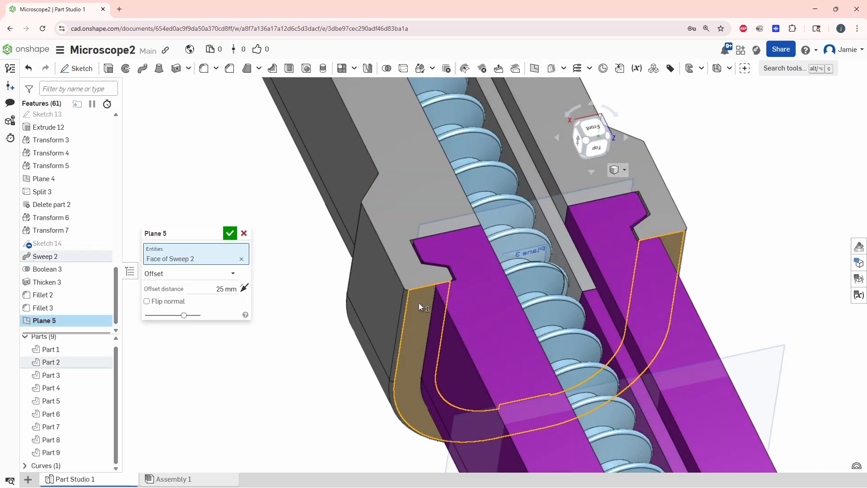
right_click_drag(419, 303, 534, 334)
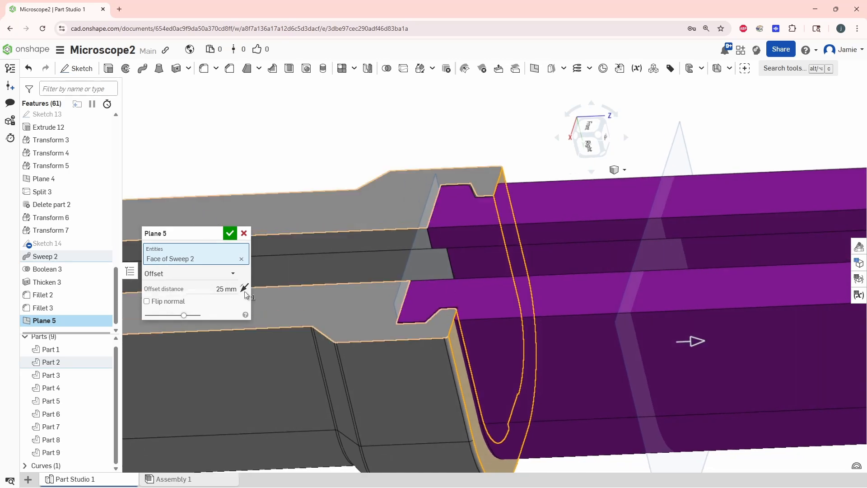
left_click(200, 288)
type("10")
key("Return")
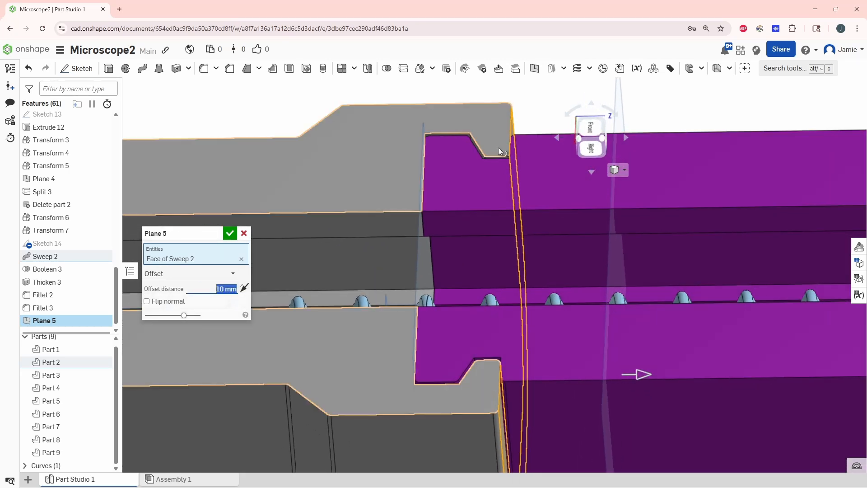
right_click_drag(498, 147, 611, 314)
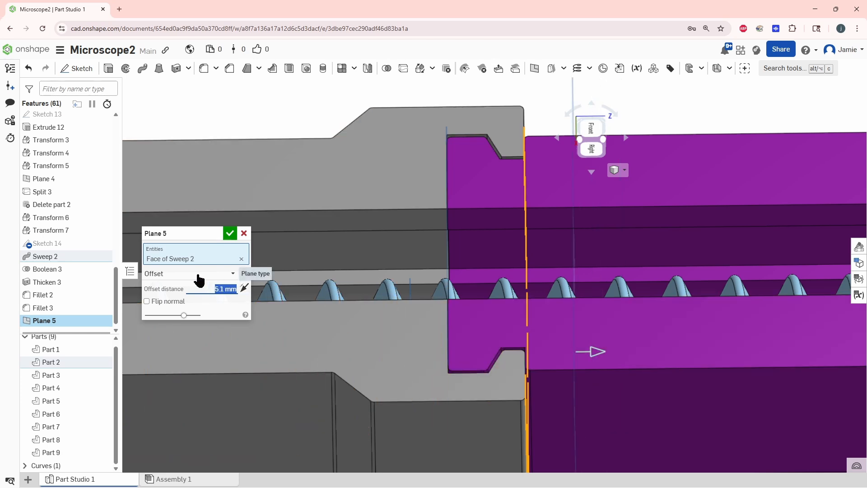
left_click(230, 233)
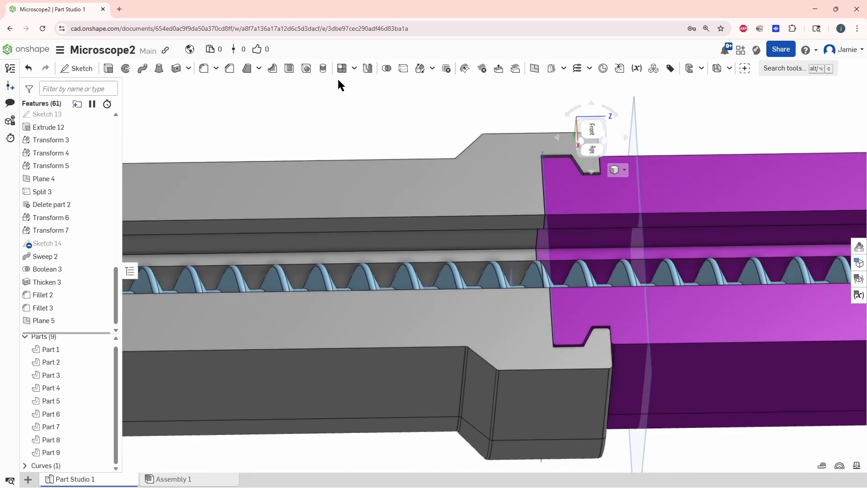
left_click(496, 183)
right_click_drag(496, 183, 302, 245)
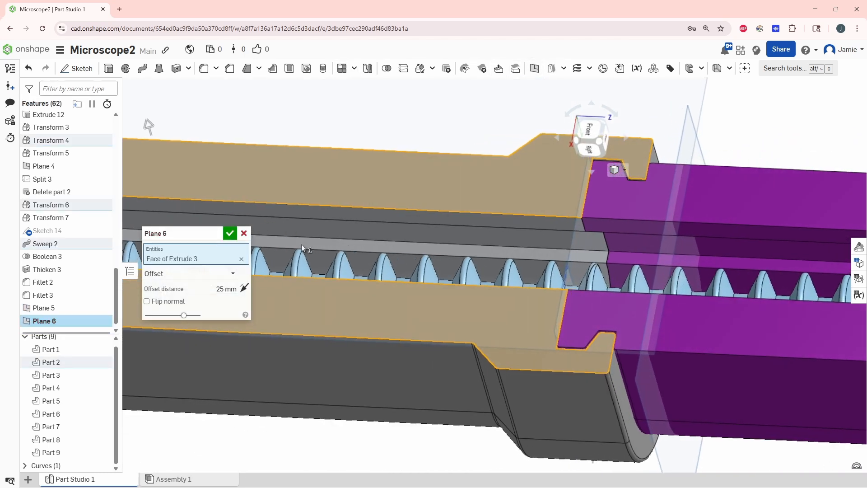
left_click(244, 234)
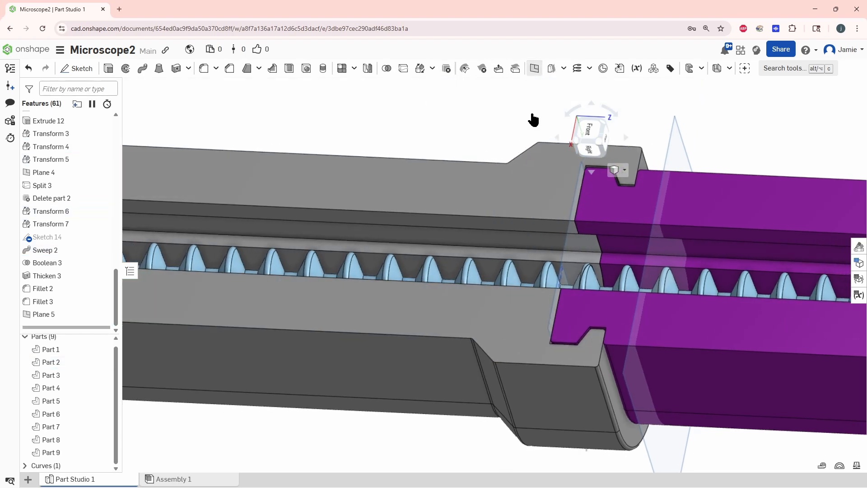
- Create a second plane offset 20.7 mm from the clip's hook-end face, flipped toward the upper column
left_click(535, 68)
left_click(611, 371)
right_click_drag(610, 372, 442, 291)
left_click(244, 289)
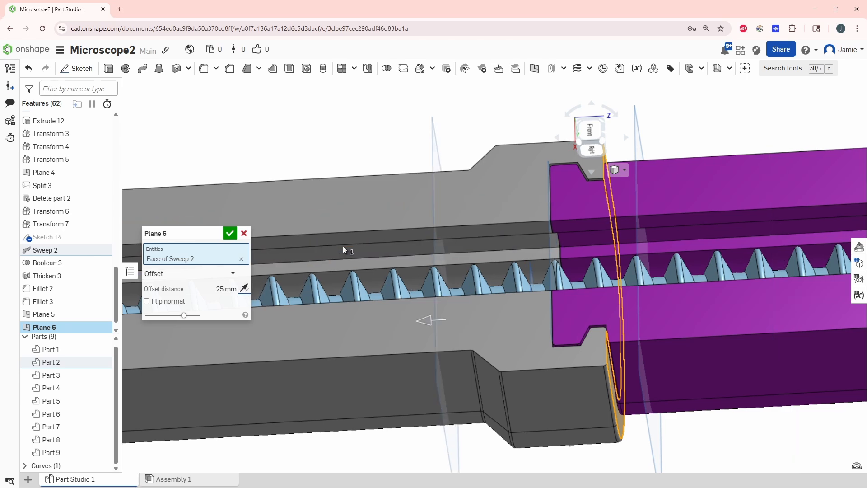
right_click_drag(343, 245, 410, 264)
left_click_drag(418, 270, 446, 278)
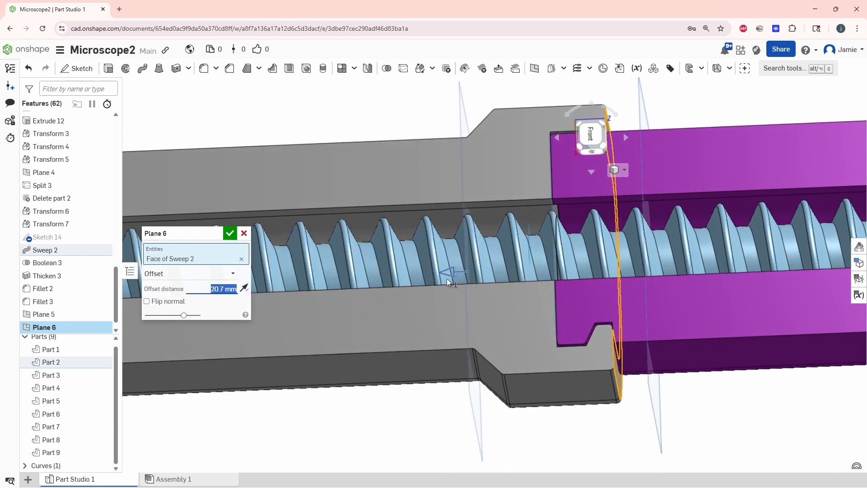
left_click(234, 233)
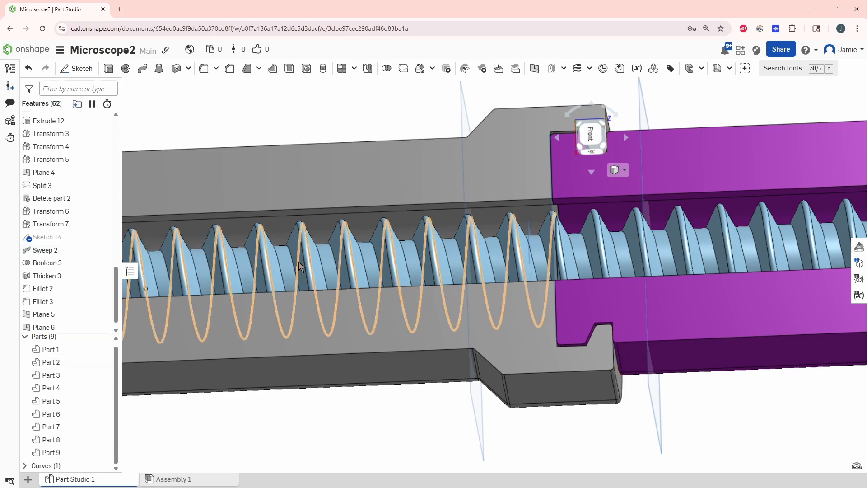
- Split Part 2 with the new plane at the clip's shoulder, keeping both sides
right_click_drag(299, 262, 410, 80)
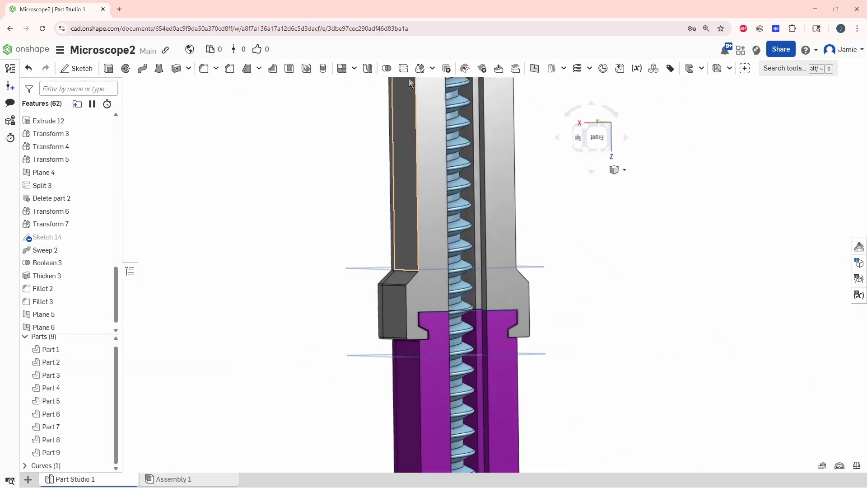
left_click(421, 251)
left_click(186, 290)
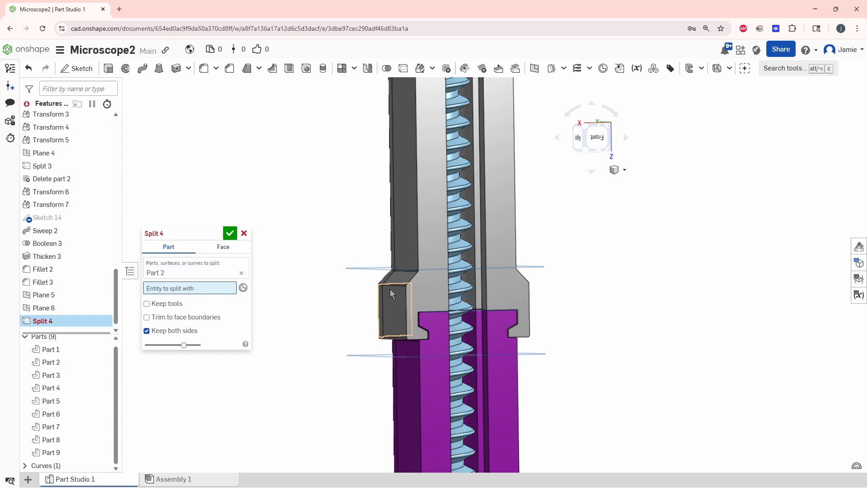
left_click(353, 269)
left_click(229, 236)
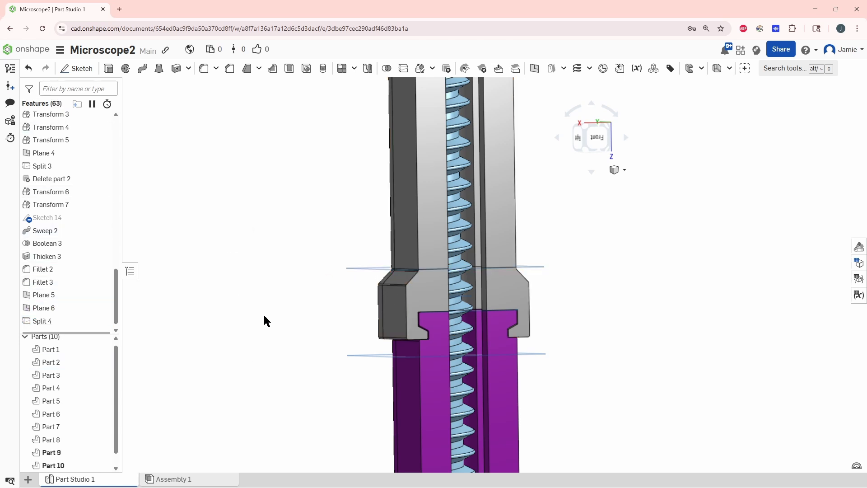
scroll(343, 350, "up", 5)
scroll(432, 391, "up", 3)
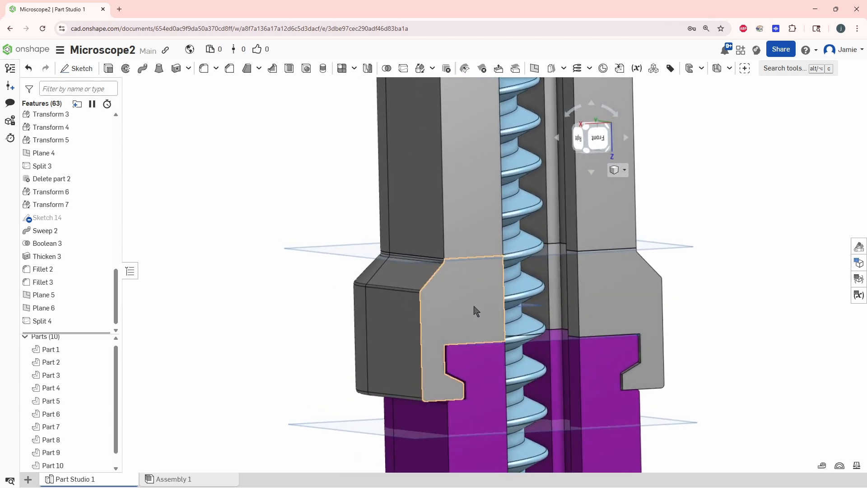
scroll(476, 310, "down", 3)
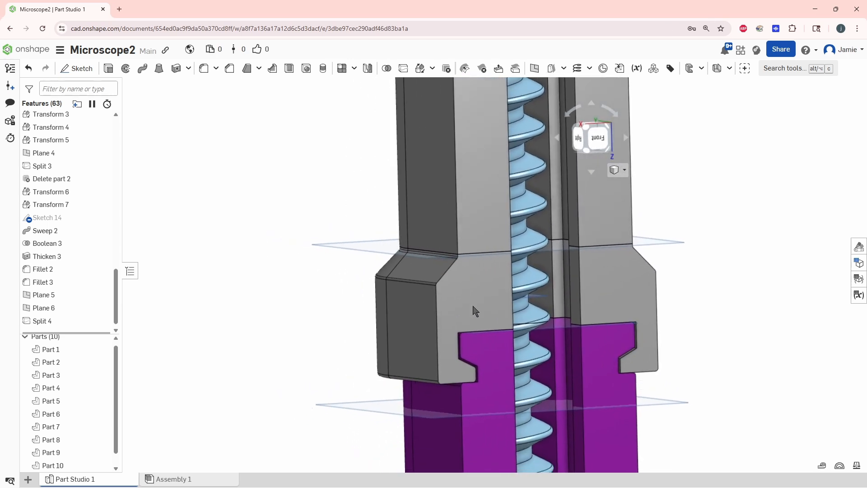
left_click(481, 287)
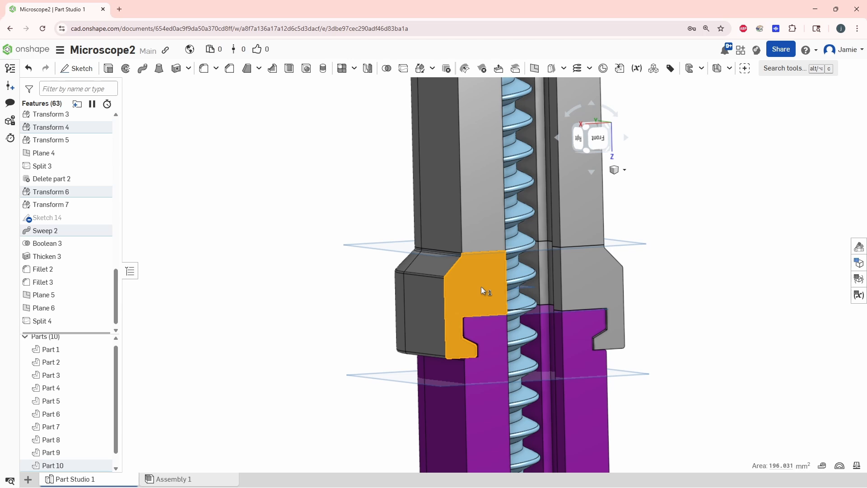
right_click(481, 287)
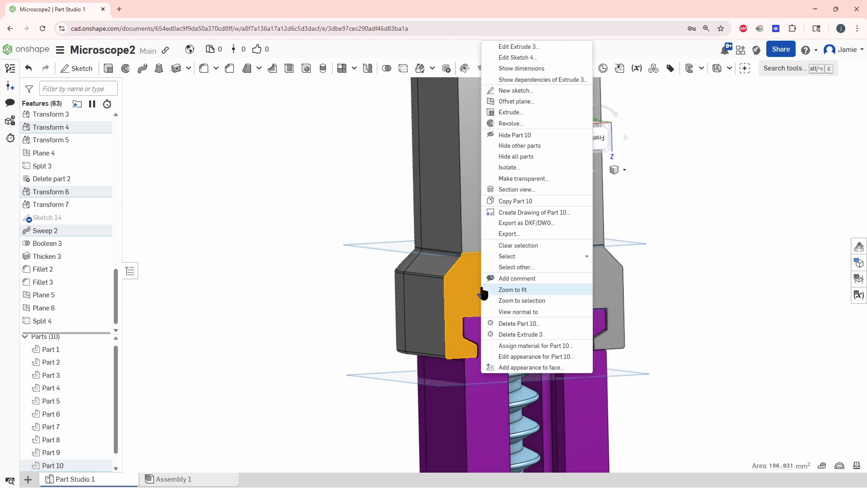
left_click(499, 234)
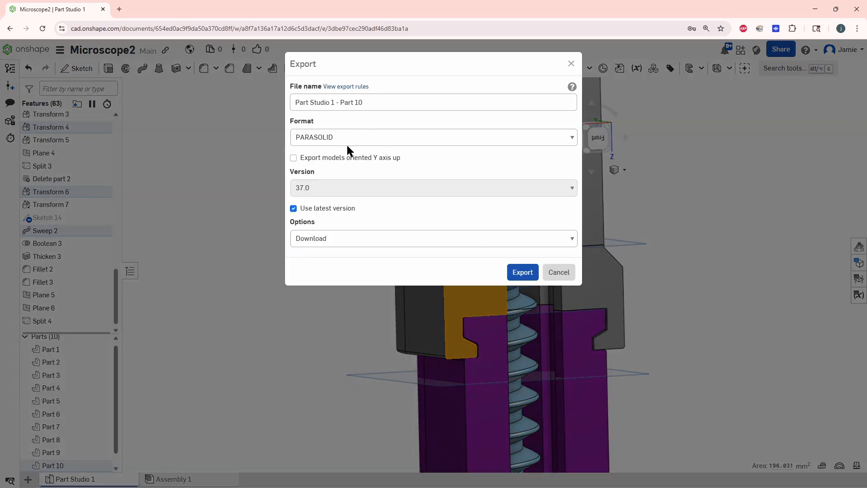
left_click(349, 139)
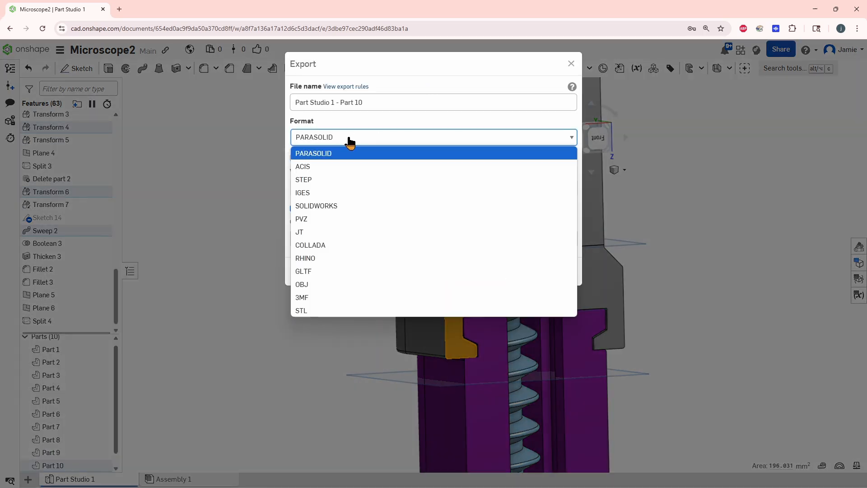
left_click(331, 311)
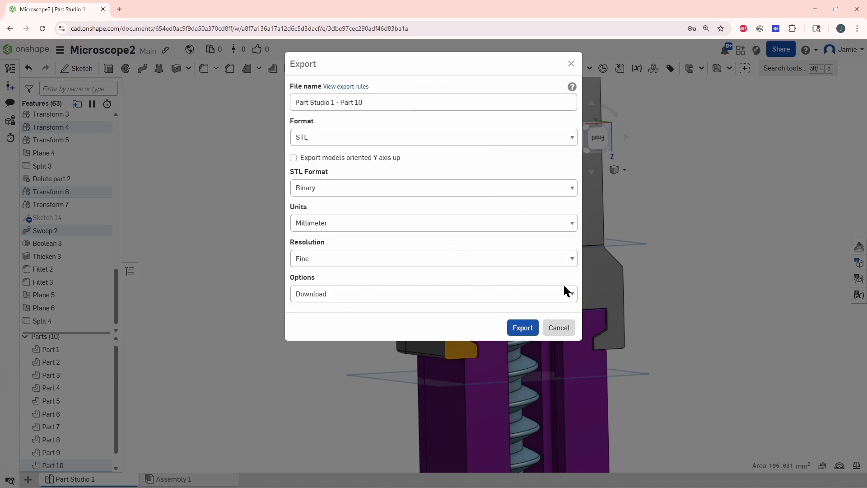
left_click(559, 331)
scroll(583, 257, "down", 2)
right_click_drag(651, 278, 639, 275)
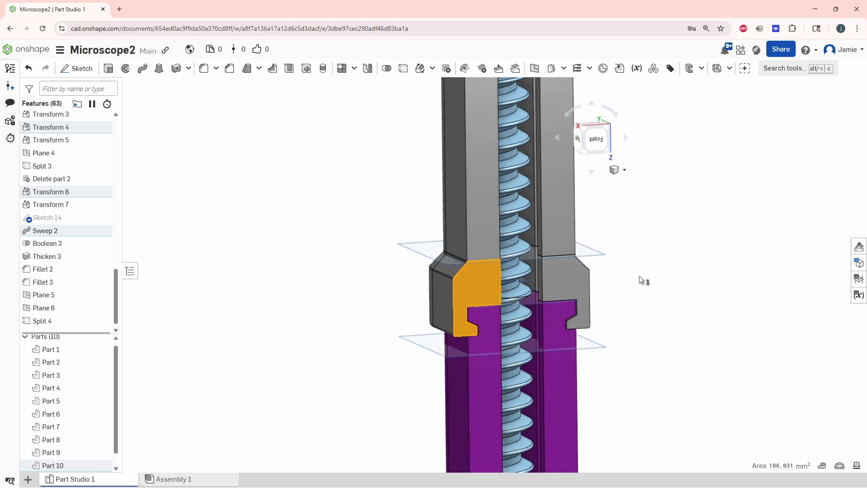
left_click(704, 309)
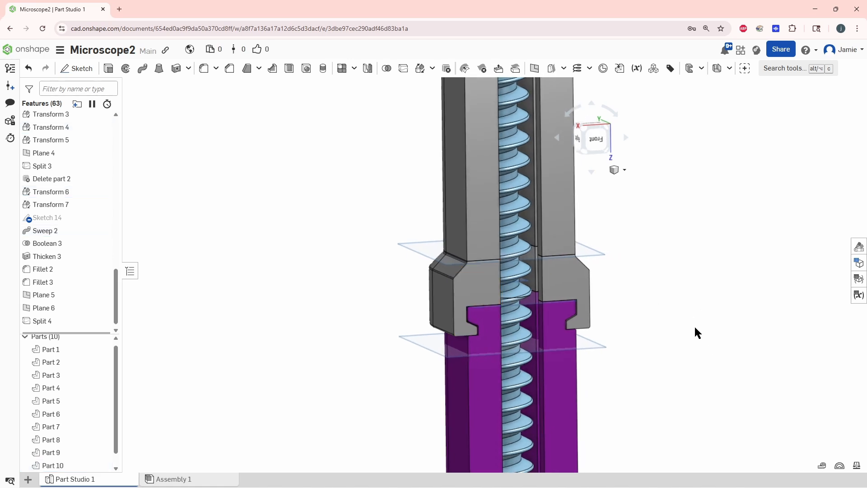
- Undo the split of the upper column and the two offset planes around the clip
key("ctrl+z")
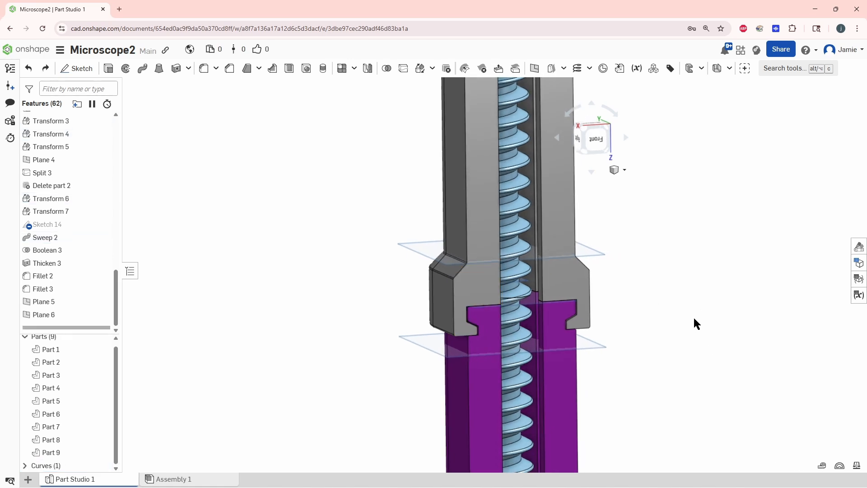
key("ctrl+z")
key("ctrl+z")
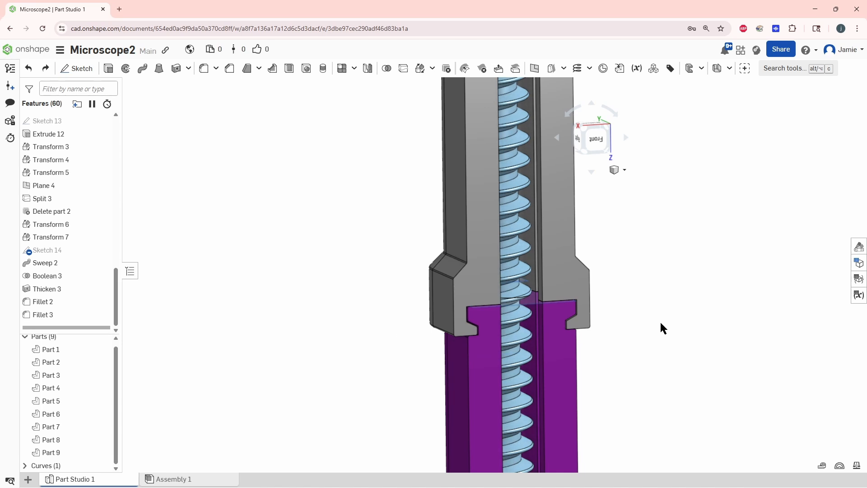
- Copy the green base, Part 4, along negative Z to the clip's shoulder with a Translate by XYZ transform
key("f")
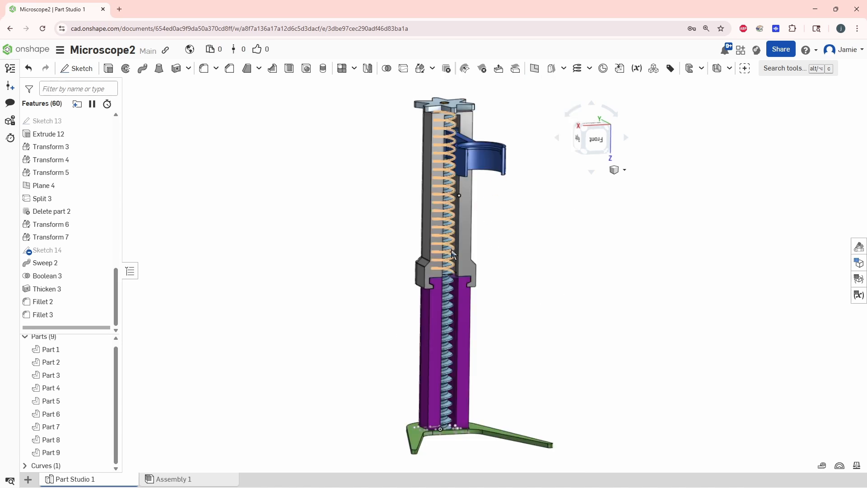
middle_click_drag(476, 287, 493, 281)
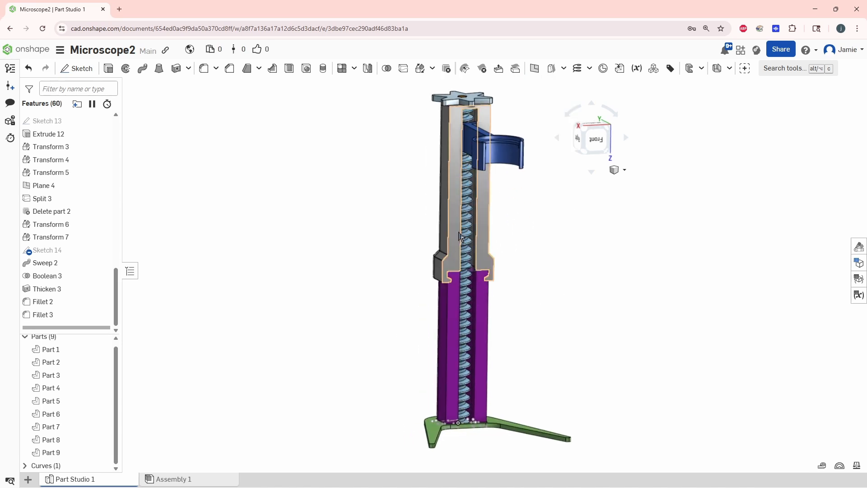
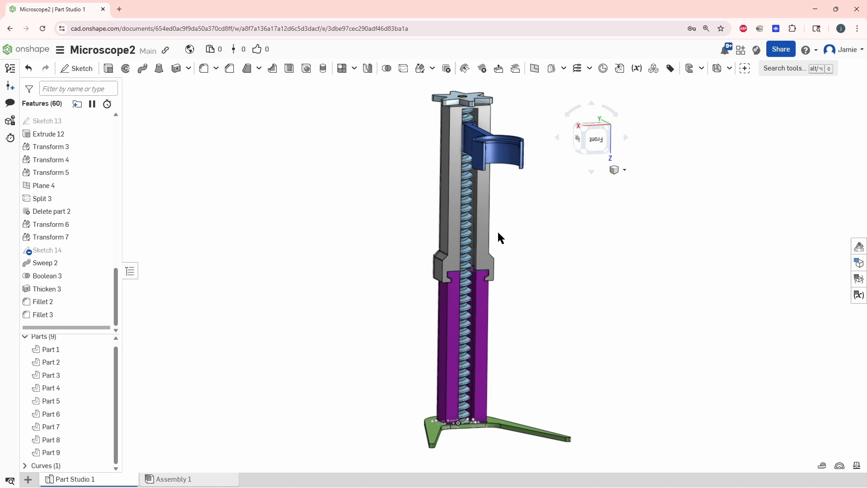
left_click(424, 70)
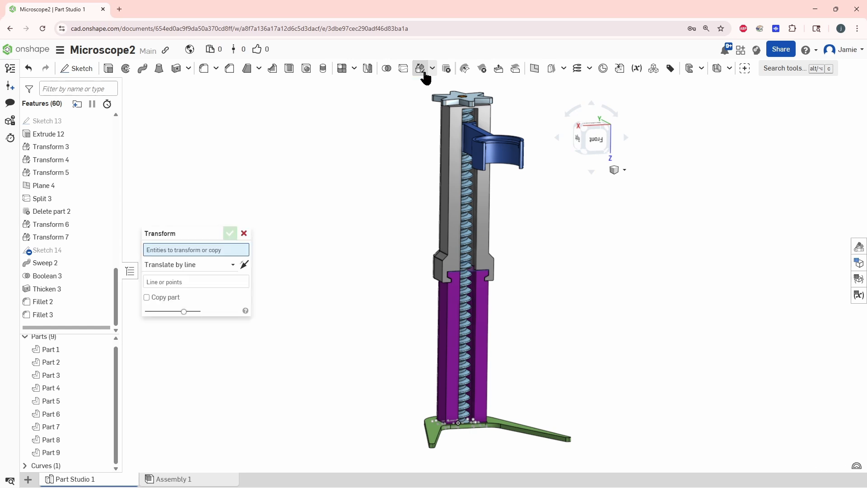
left_click(435, 423)
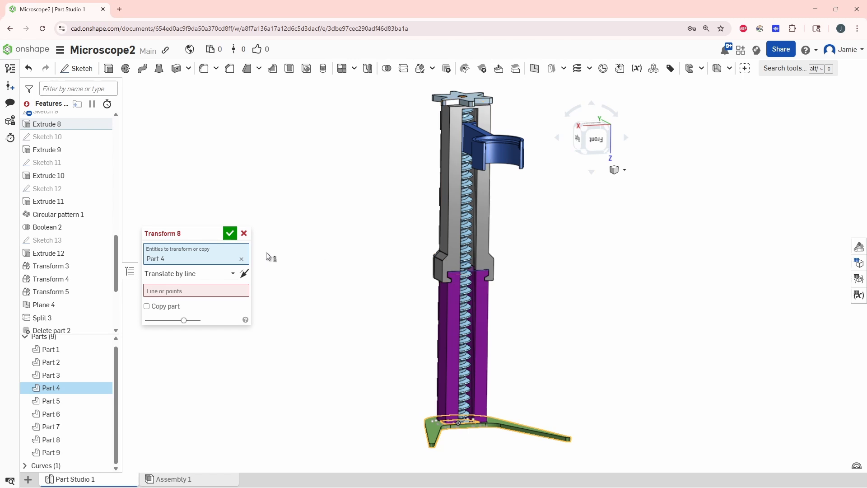
left_click(217, 274)
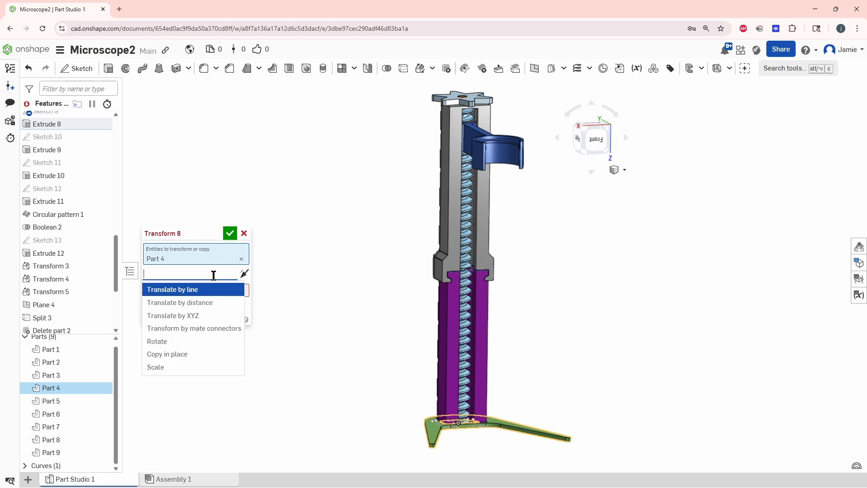
left_click(196, 316)
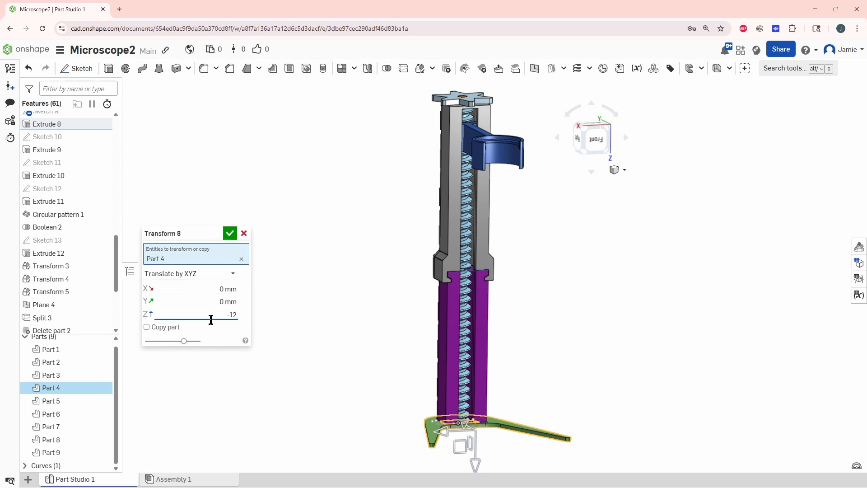
left_click(147, 327)
left_click(230, 234)
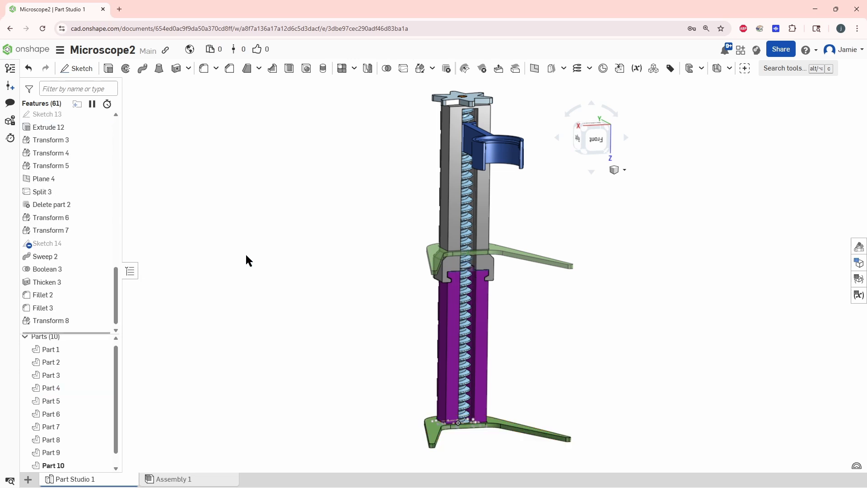
- Hide the original green base, the purple lower column and the lower screw, leaving the copied base on show
right_click_drag(555, 344, 548, 452)
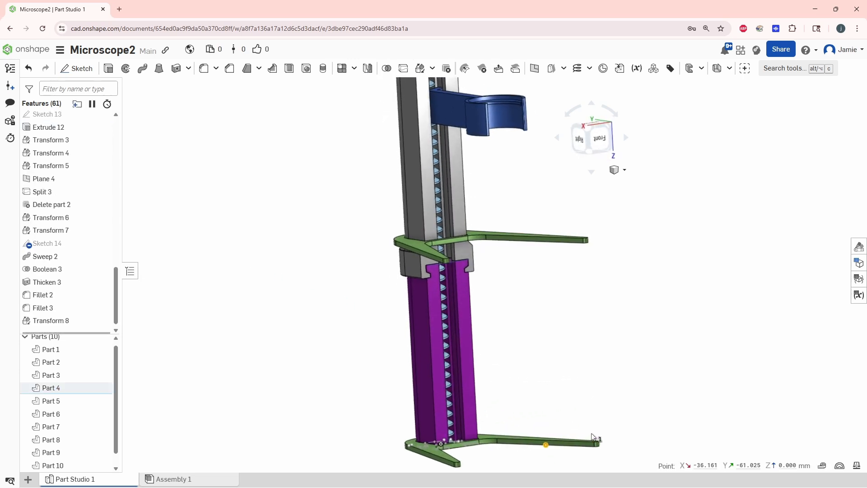
left_click(558, 444)
key("y")
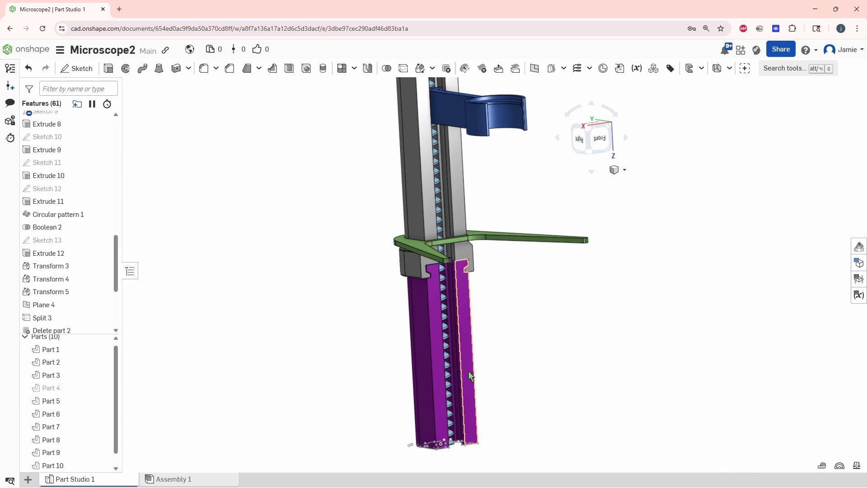
key("y")
key("y")
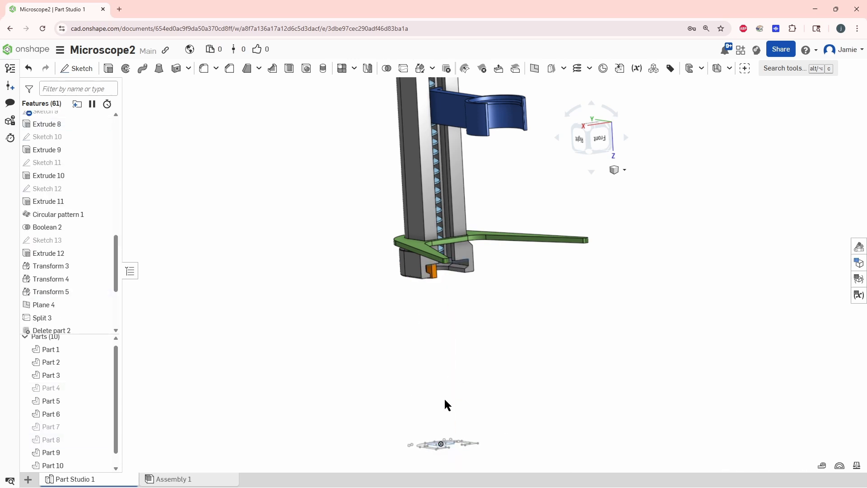
- Start a Thicken in Add mode on the copied base, selecting one leg's outer side face and the adjoining rounded rear corner
scroll(552, 354, "up", 4)
right_click_drag(552, 354, 549, 389)
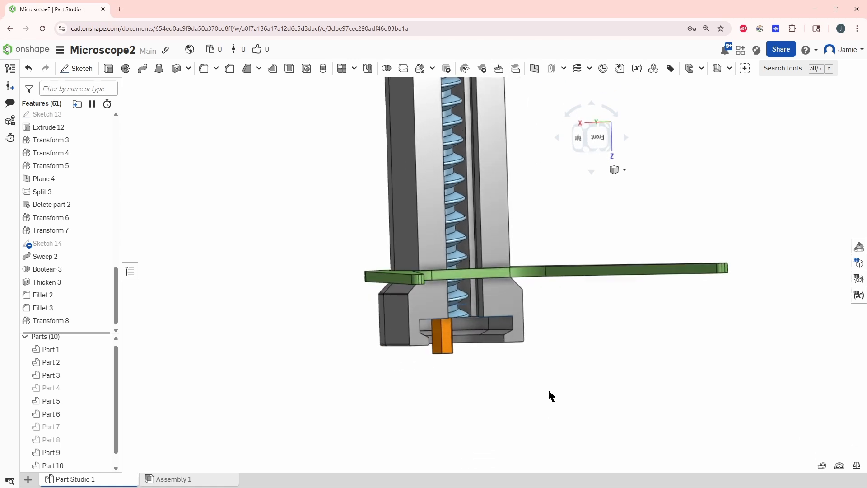
right_click_drag(557, 353, 581, 354)
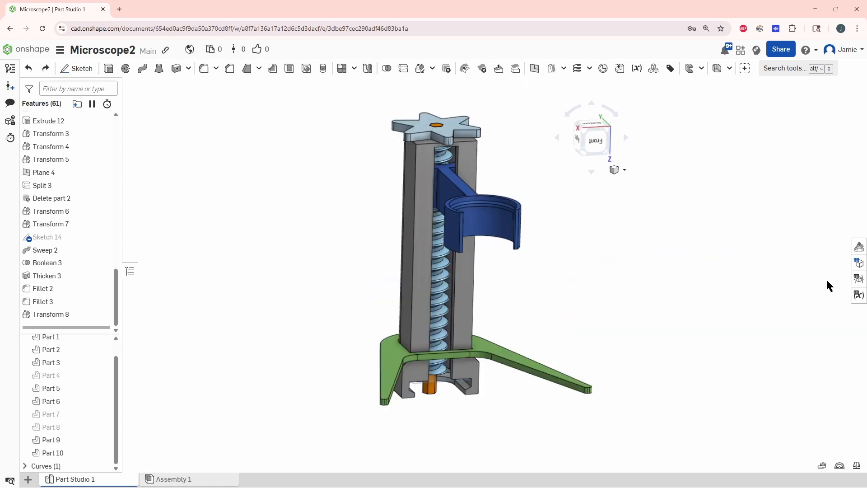
scroll(692, 344, "up", 5)
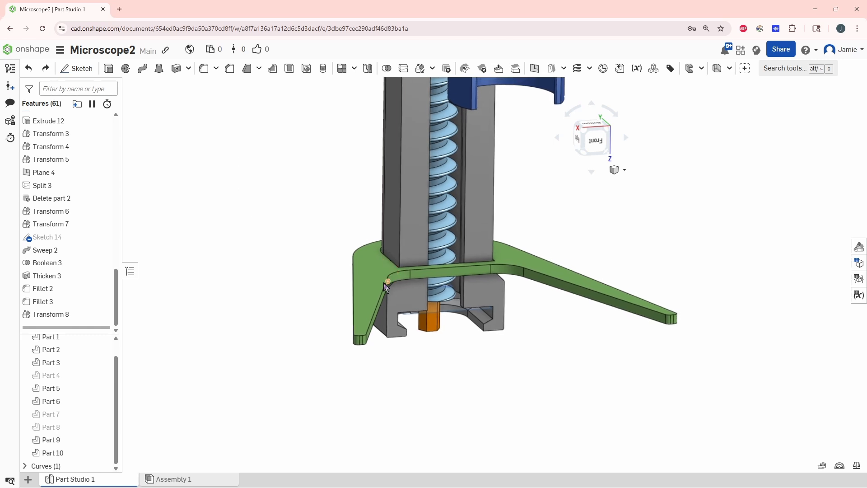
right_click_drag(351, 286, 503, 253)
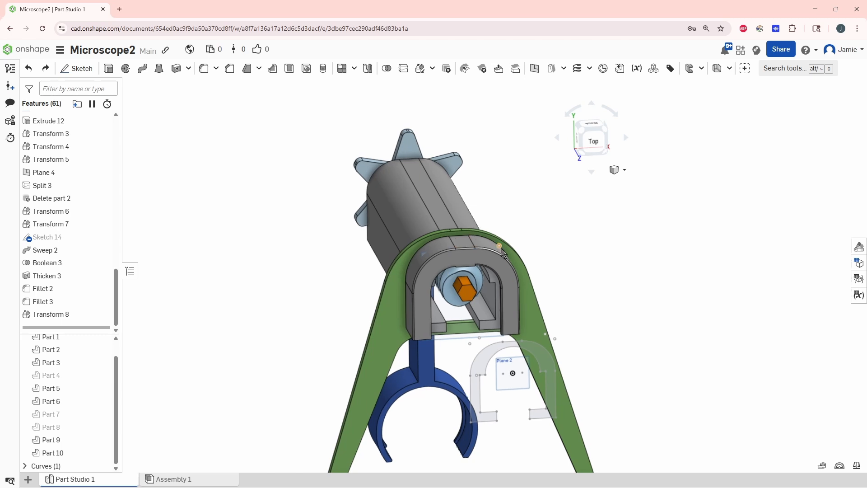
right_click_drag(438, 248, 480, 238)
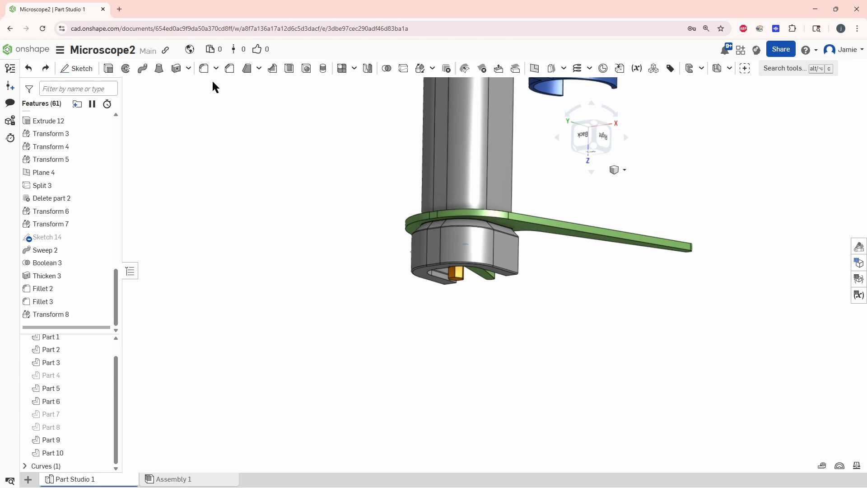
left_click(179, 69)
right_click_drag(422, 170, 511, 217)
scroll(511, 217, "up", 3)
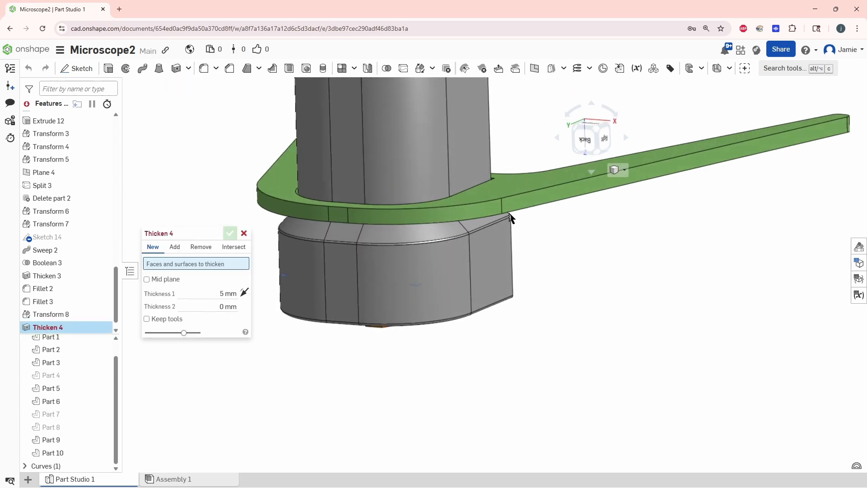
left_click(508, 202)
left_click(489, 207)
right_click_drag(454, 225, 243, 251)
right_click_drag(359, 242, 499, 219)
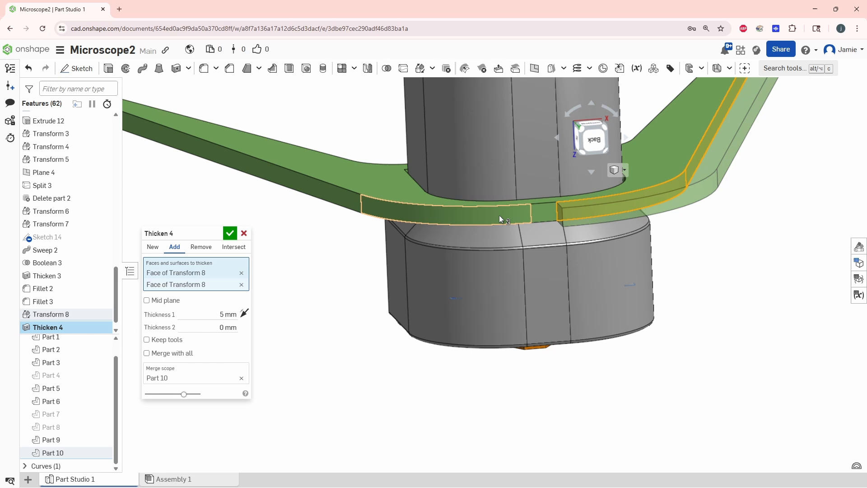
- Add the middle rear face, the other rounded rear corner and the second leg's outer side face to the Thicken
left_click(537, 214)
left_click(458, 220)
left_click(346, 194)
- Add the second leg's three tip faces and its inner side face to the Thicken selection
right_click_drag(346, 194, 540, 281)
scroll(542, 284, "up", 5)
left_click(554, 280)
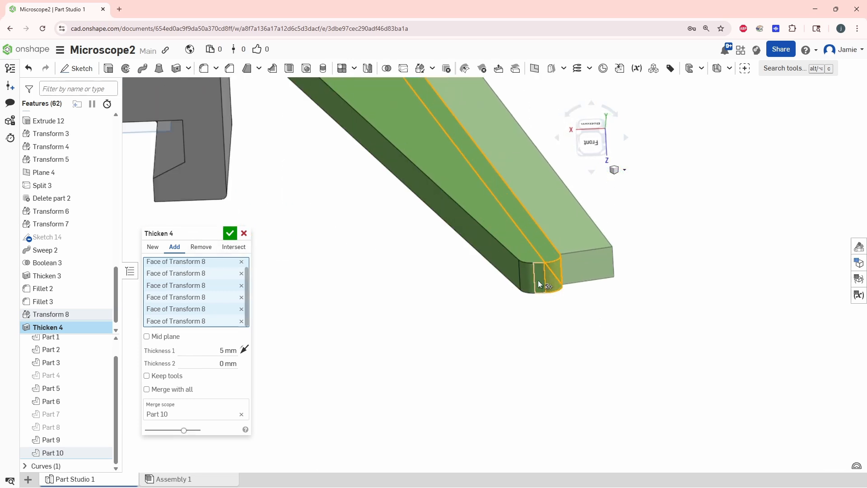
left_click(533, 283)
left_click(525, 278)
left_click(504, 267)
- Add the front edge between the legs, both inner corner fillets and the first leg's inner side face to the Thicken
scroll(506, 267, "up", 3)
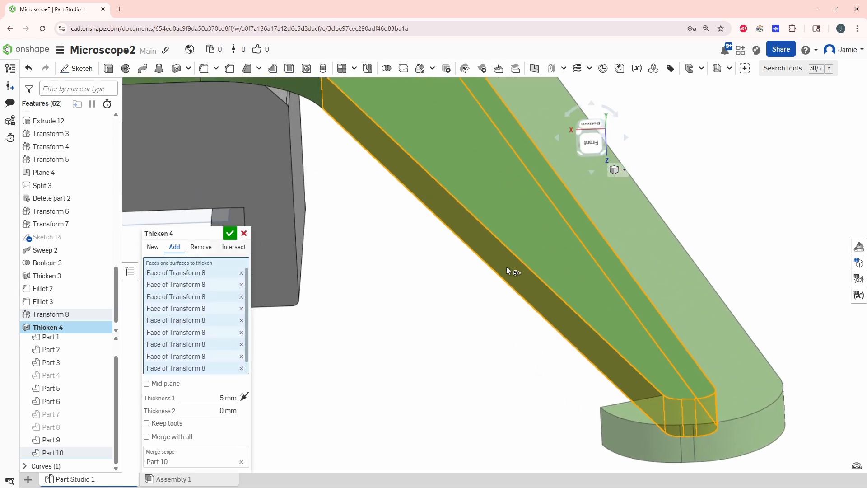
left_click(460, 175)
left_click(348, 174)
middle_click_drag(348, 173, 610, 181)
middle_click_drag(190, 195, 520, 185)
left_click(477, 182)
left_click(440, 226)
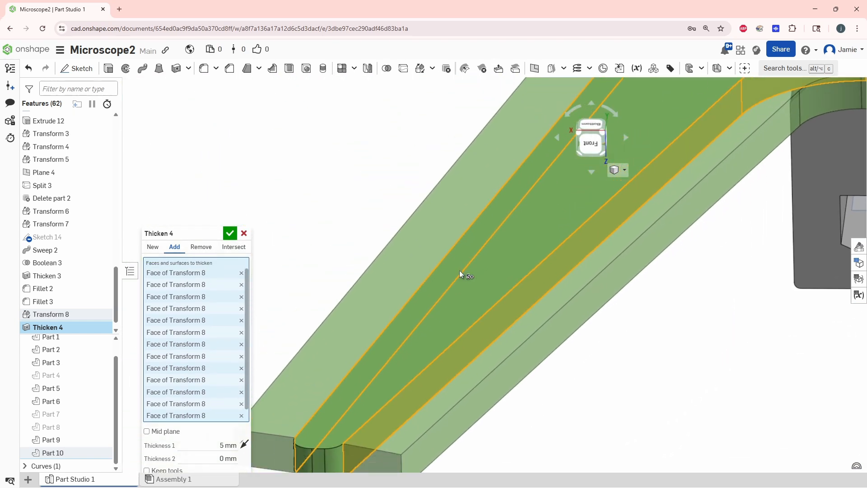
- Add the first leg's rounded tip faces to the Thicken and apply it with a thickness of 2 mm
left_click(481, 337)
left_click(464, 335)
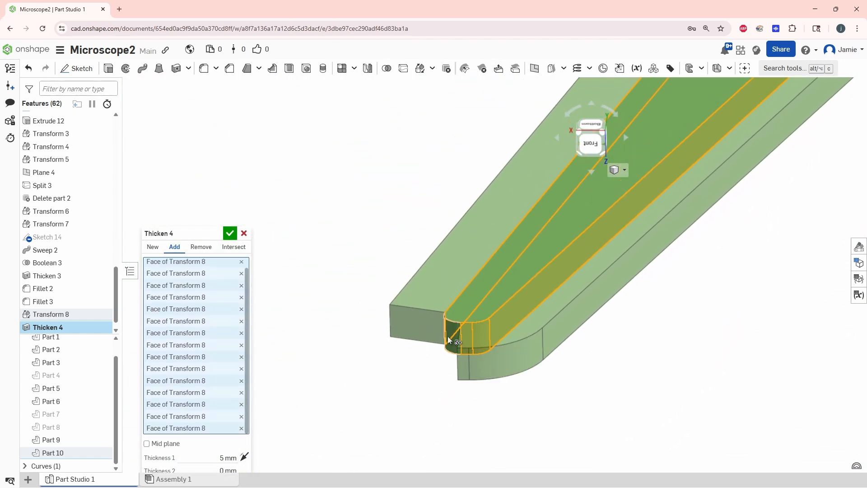
left_click(449, 336)
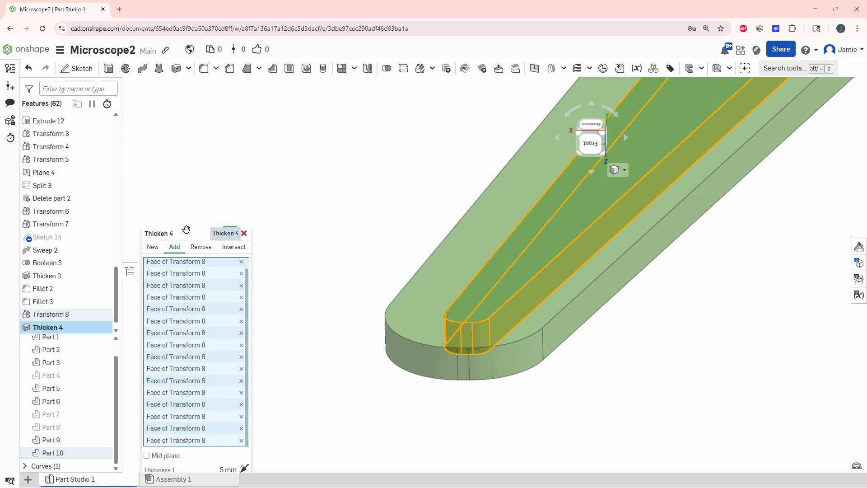
left_click_drag(186, 230, 219, 138)
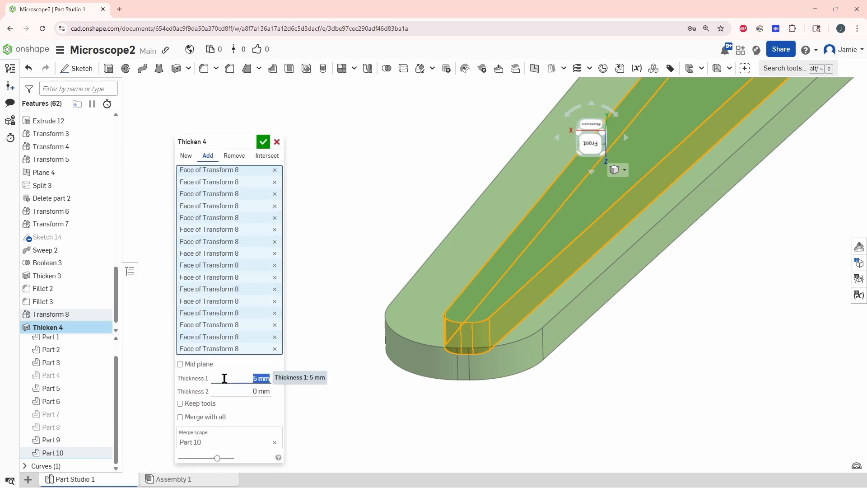
type("2")
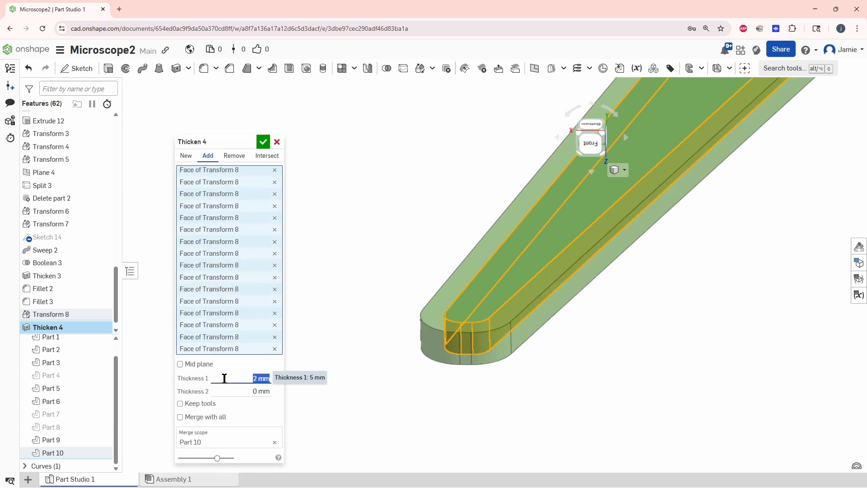
left_click(263, 142)
- Thicken the base's underside face in Add mode until it is level with the column's lower end
scroll(511, 330, "down", 5)
right_click_drag(511, 333, 576, 287)
middle_click_drag(592, 297, 527, 294)
scroll(527, 294, "up", 1)
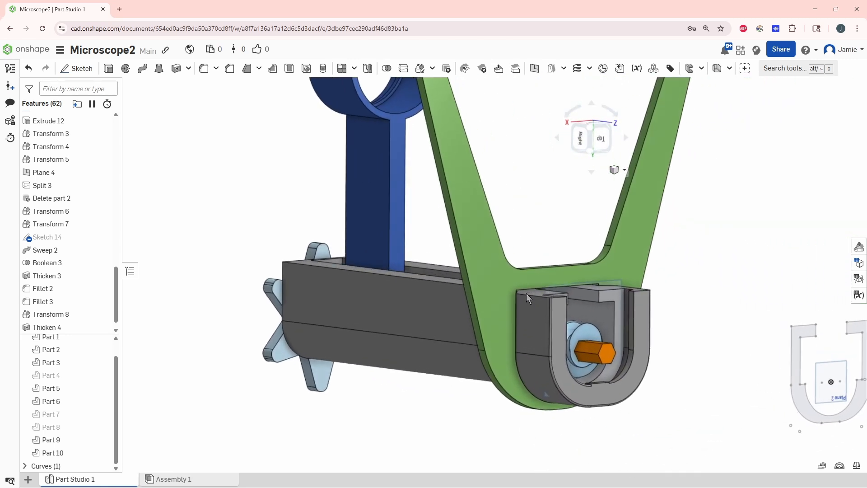
right_click_drag(527, 294, 529, 309)
scroll(529, 310, "up", 1)
scroll(313, 190, "down", 1)
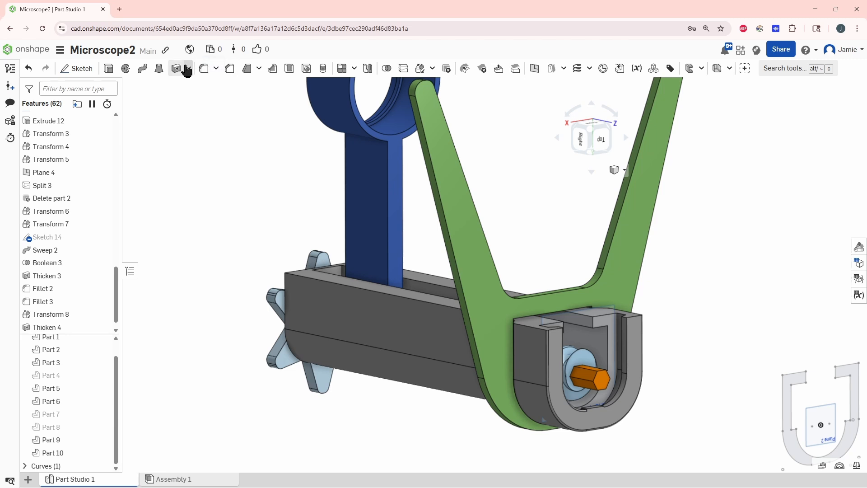
left_click(478, 238)
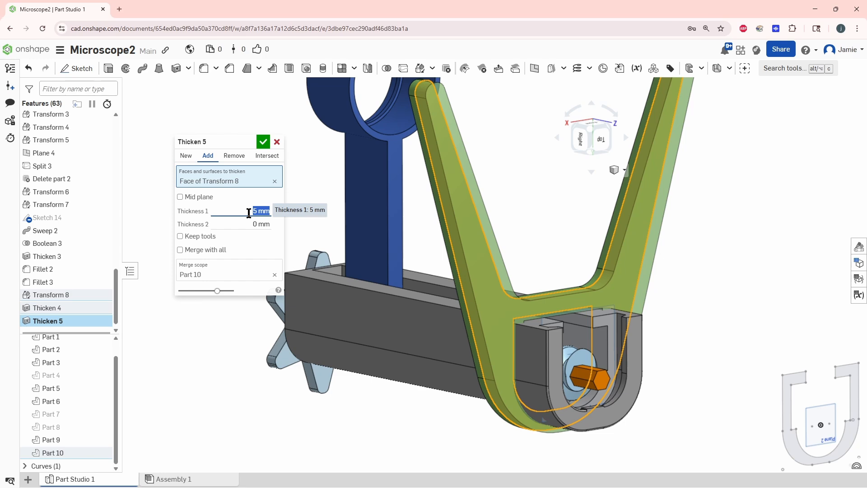
left_click(263, 142)
- Hide the U-shaped sketch and Plane 2 beside the base
right_click_drag(297, 197, 574, 276)
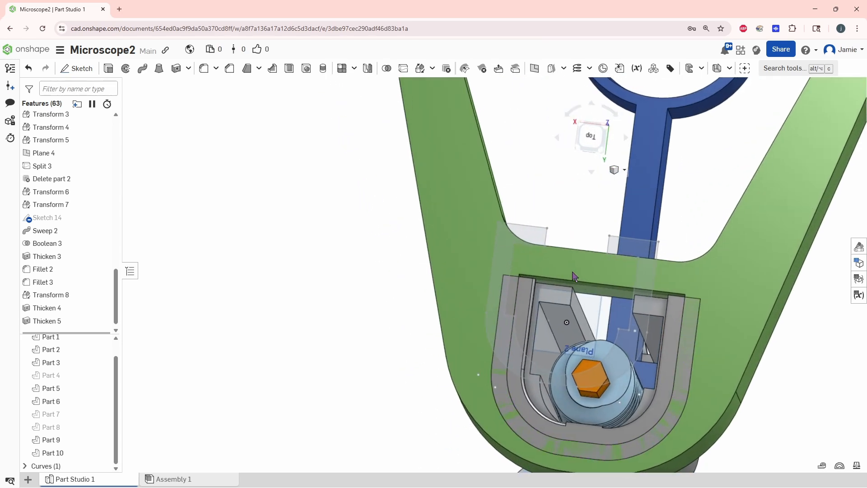
right_click_drag(728, 300, 719, 224)
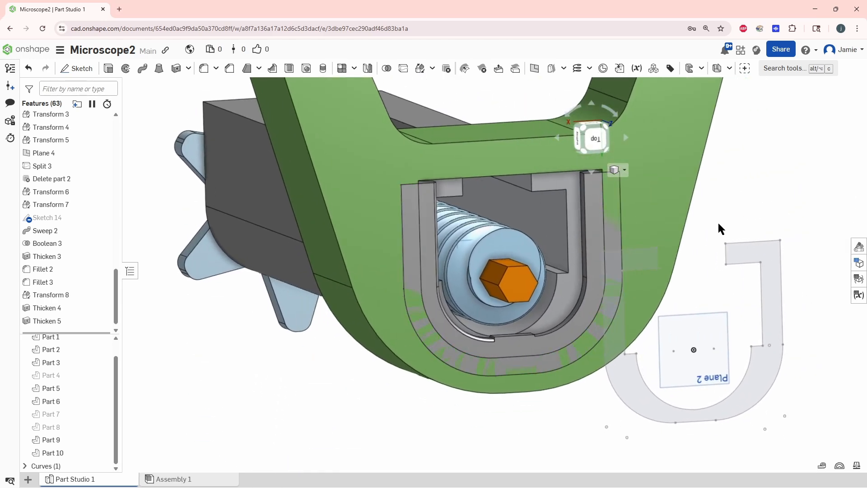
left_click(734, 243)
left_click(726, 317)
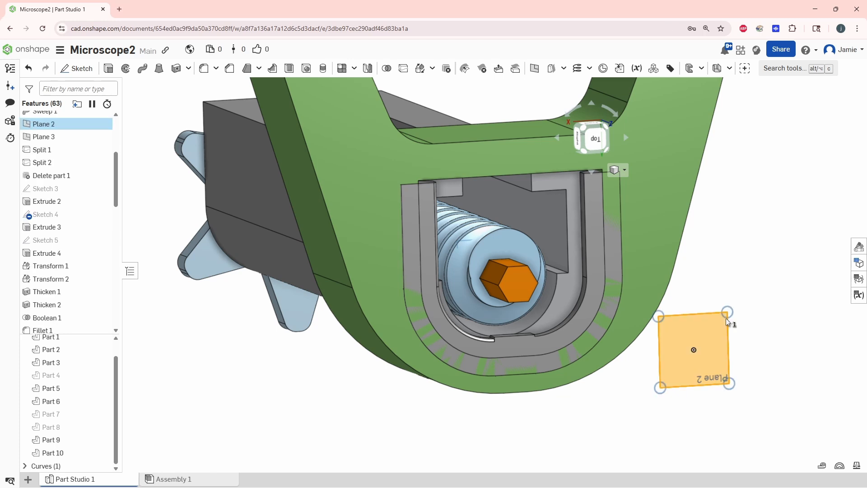
key("y")
- Hide the grey column, Part 2, to expose the inner faces of the base's opening
right_click_drag(734, 280, 685, 249)
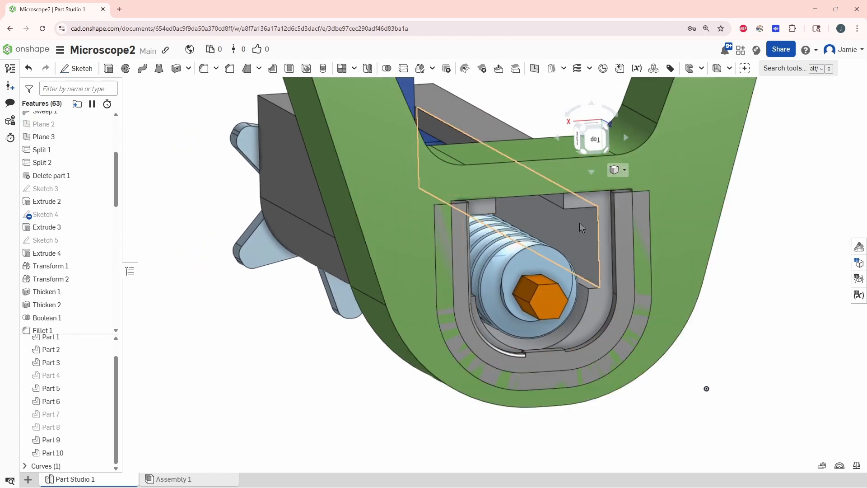
left_click(584, 236)
right_click(584, 236)
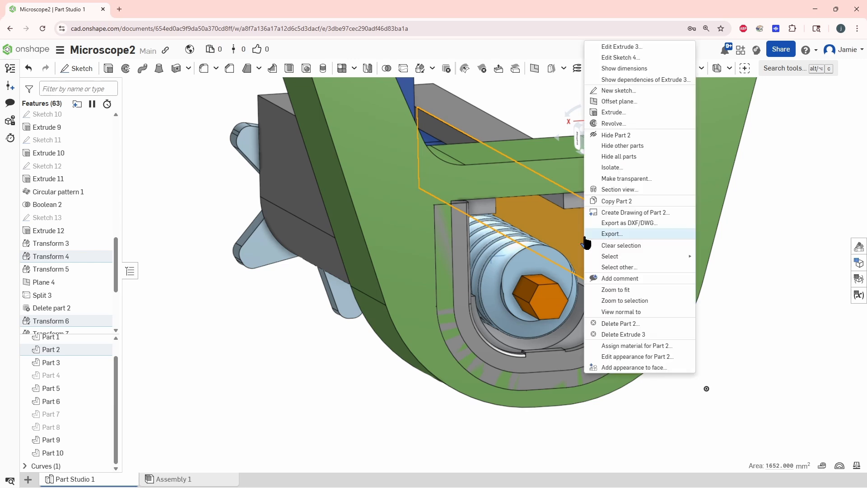
left_click(614, 135)
- Start a Thicken in Remove mode on the opening's side face and adjoining rounded corner, directed into the base at 2 mm
mouse_move(737, 264)
right_mouse_down()
mouse_move(773, 285)
mouse_move(657, 298)
mouse_move(644, 318)
mouse_move(532, 371)
mouse_move(427, 283)
mouse_move(478, 190)
mouse_move(247, 94)
right_mouse_up()
left_click(176, 69)
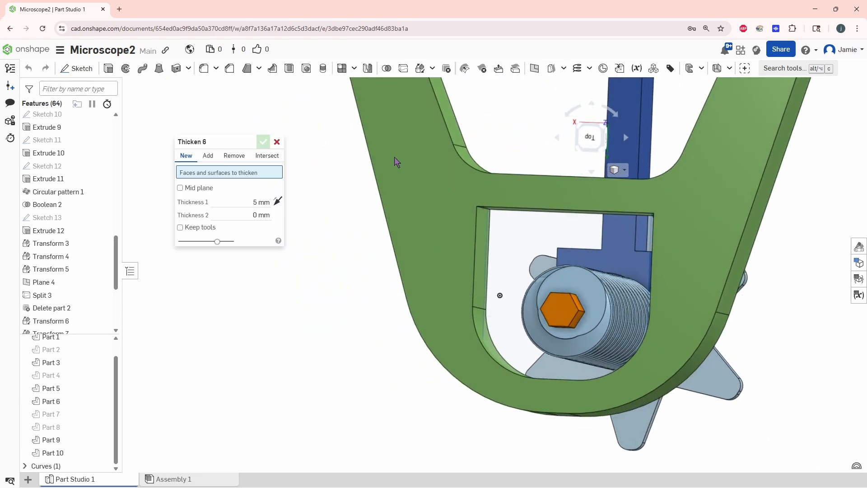
right_click_drag(441, 244, 465, 248)
left_click(532, 259)
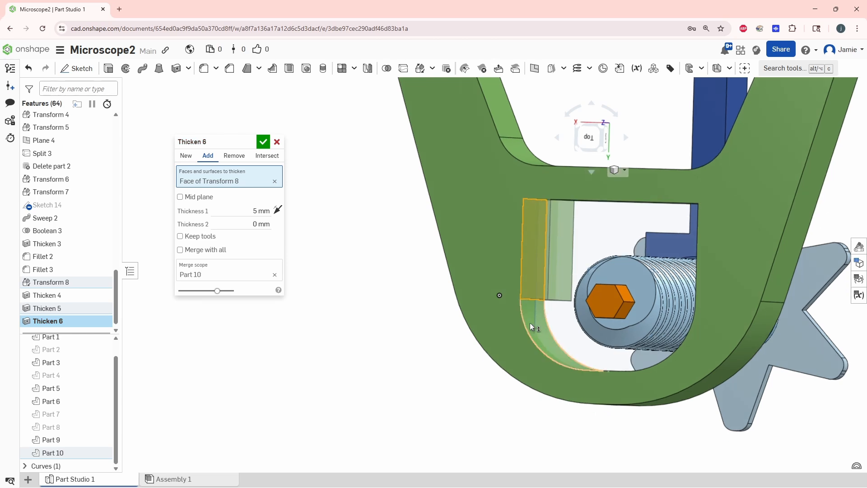
left_click(530, 323)
right_click_drag(530, 322, 418, 267)
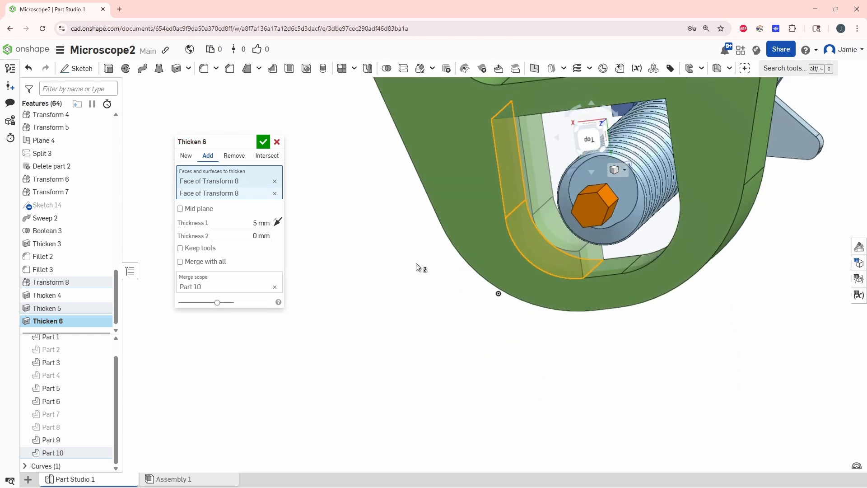
left_click(278, 222)
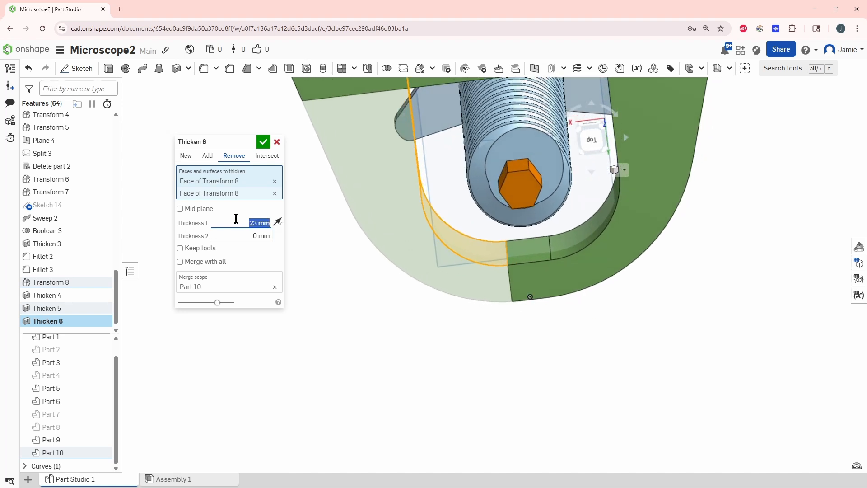
key("Return")
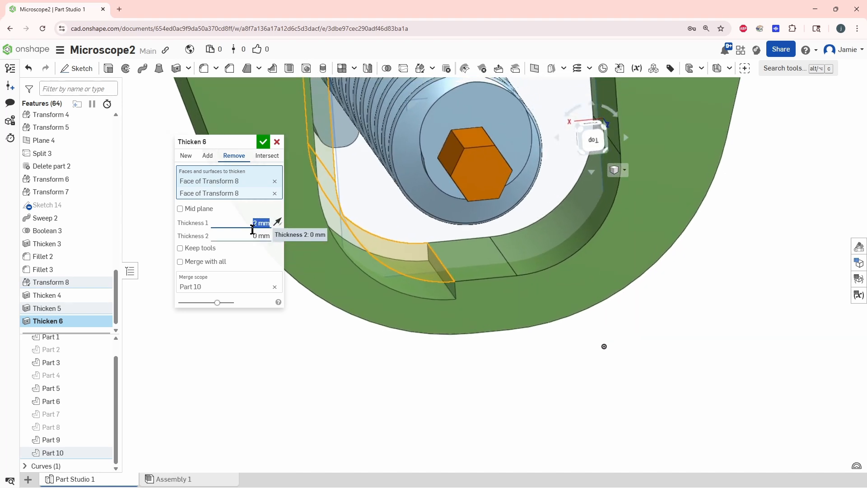
- Add the opening's flat rear face, other side face, other rounded corner and straight front face, and apply the Thicken removal
left_click(437, 245)
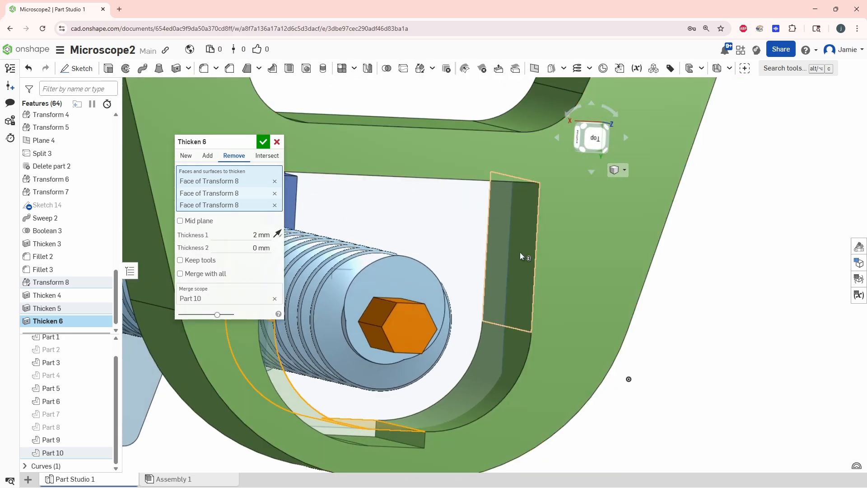
left_click(521, 253)
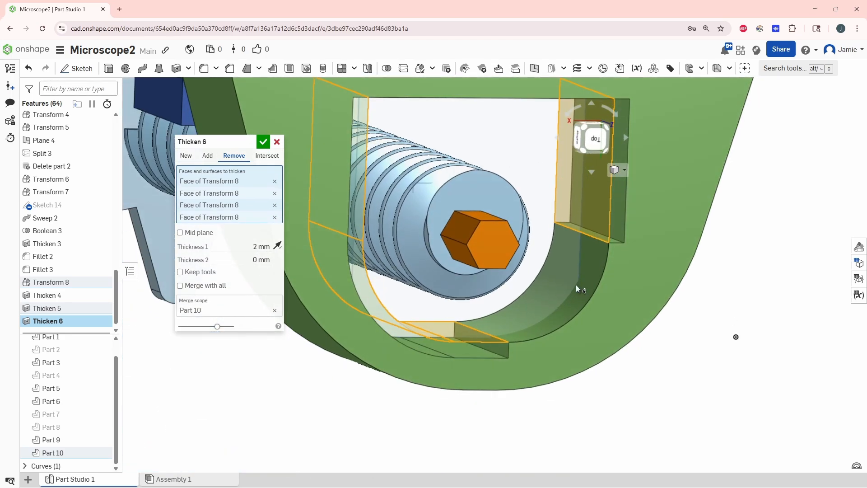
left_click(577, 285)
right_click_drag(576, 285, 549, 170)
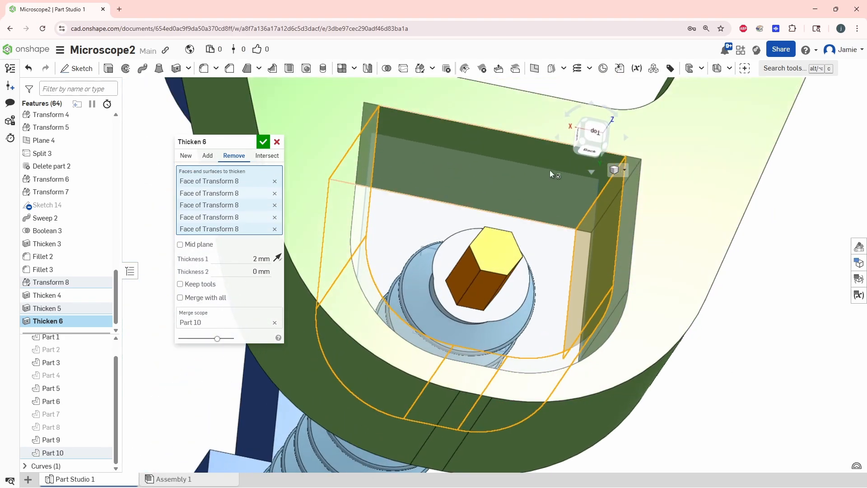
left_click(547, 207)
right_click_drag(547, 209, 532, 211)
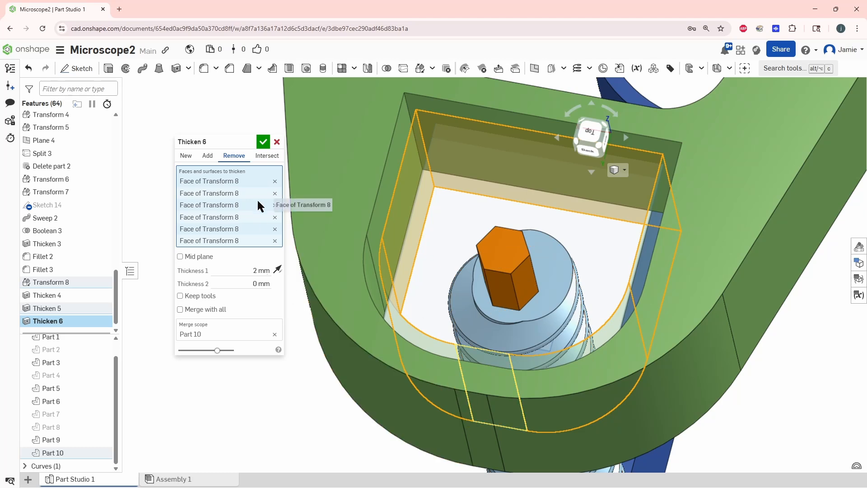
left_click(264, 143)
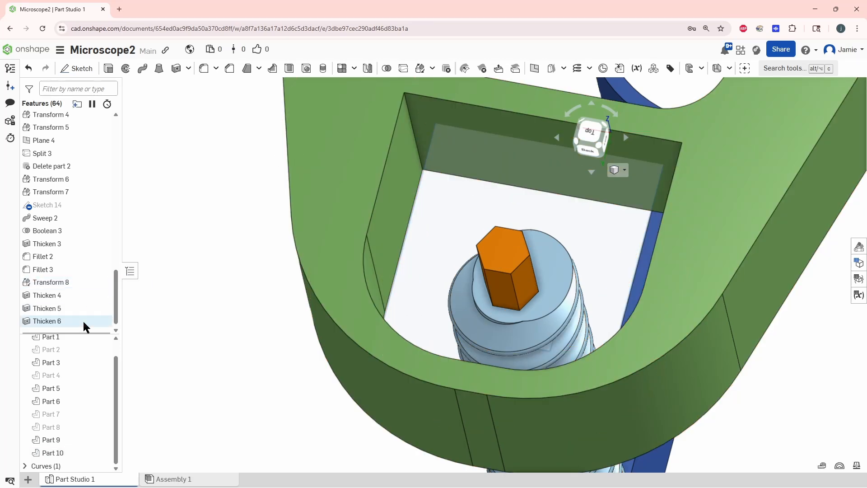
- Show Part 2 again to check how the column fits in the base's opening
left_click(103, 350)
key("shift+5")
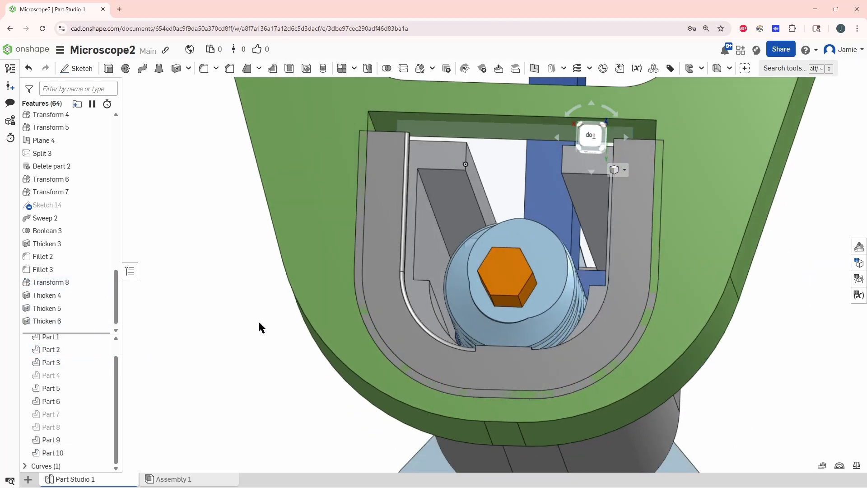
right_click_drag(343, 357, 420, 375)
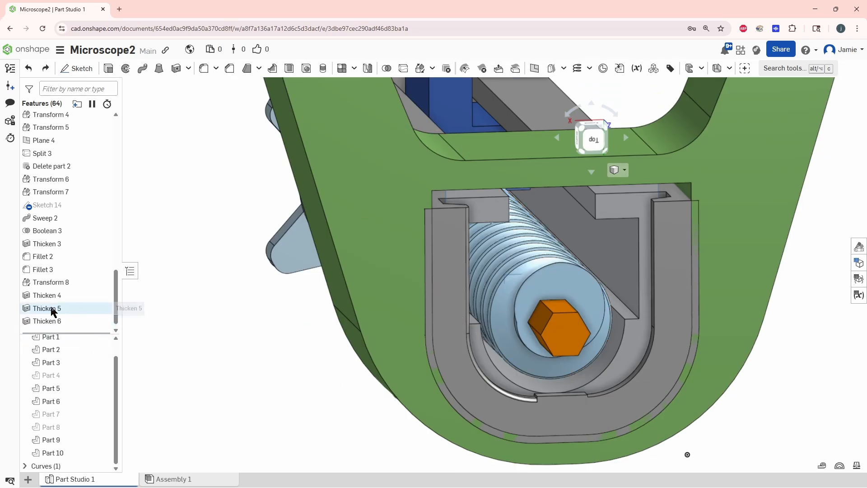
- Edit the Thicken that enlarges the base's opening and increase its removal thickness for more clearance around the column
left_click(51, 319)
double_click(52, 321)
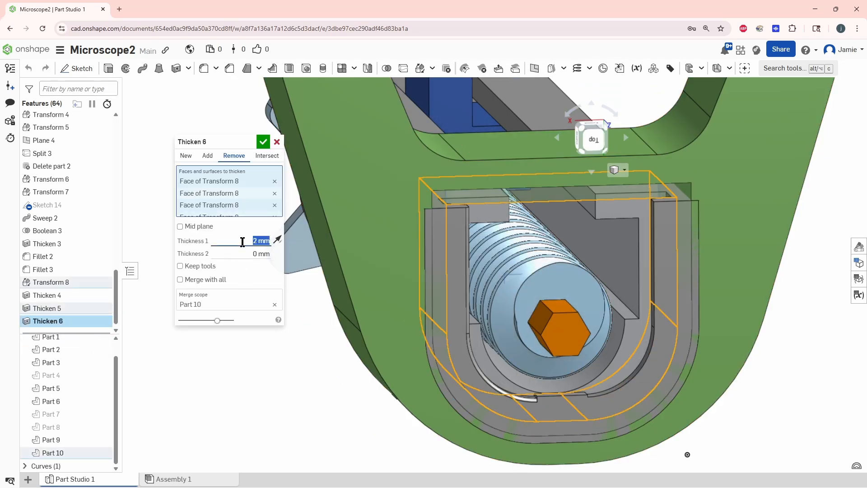
left_click(254, 239)
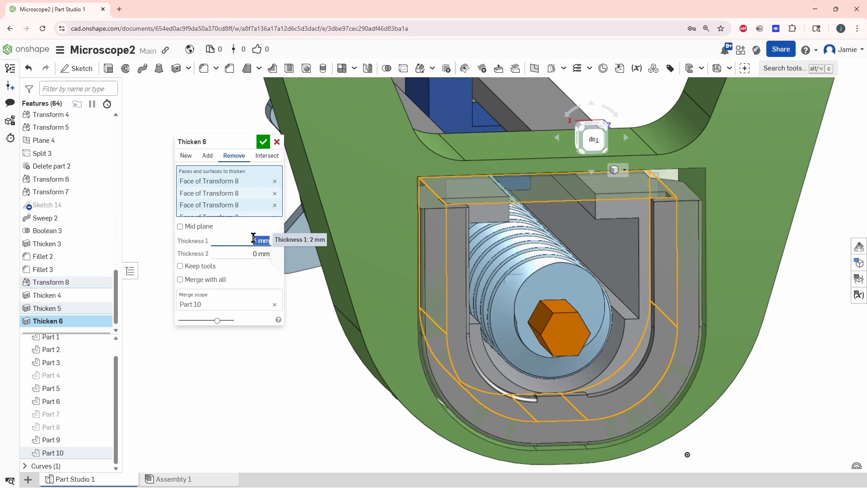
left_click(261, 142)
- Thicken the opening's straight front face by 4 mm in Add mode to narrow the gap to the column
scroll(368, 177, "up", 10)
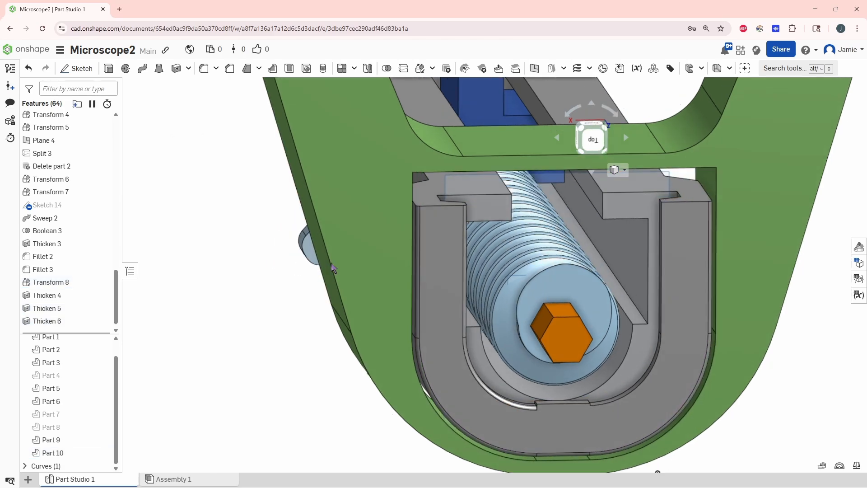
right_click_drag(327, 174, 328, 150)
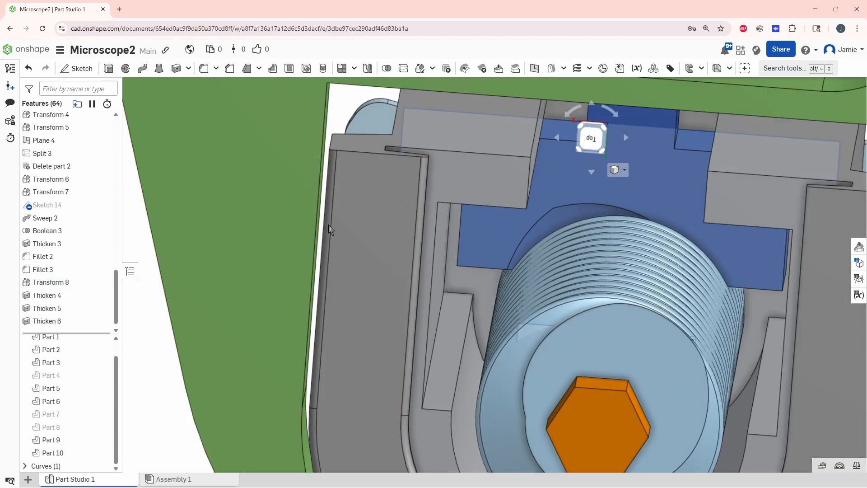
scroll(316, 278, "down", 3)
right_click_drag(329, 225, 513, 203)
right_click_drag(508, 242, 472, 240)
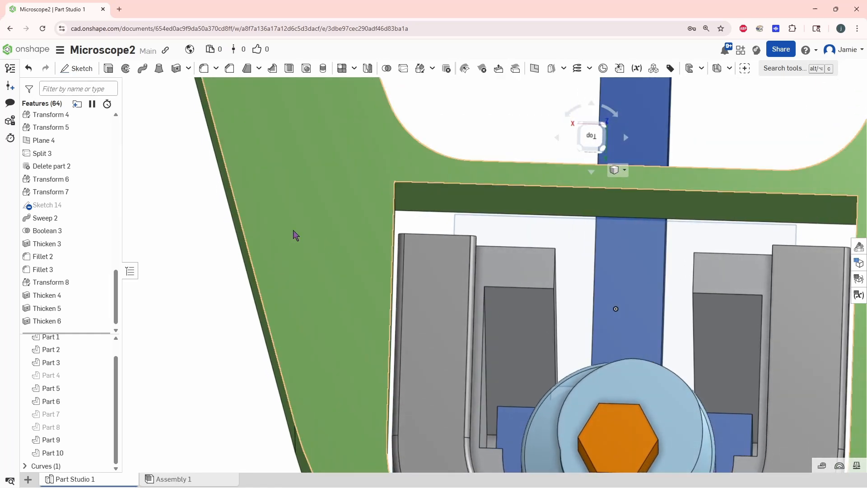
left_click(176, 69)
left_click(424, 197)
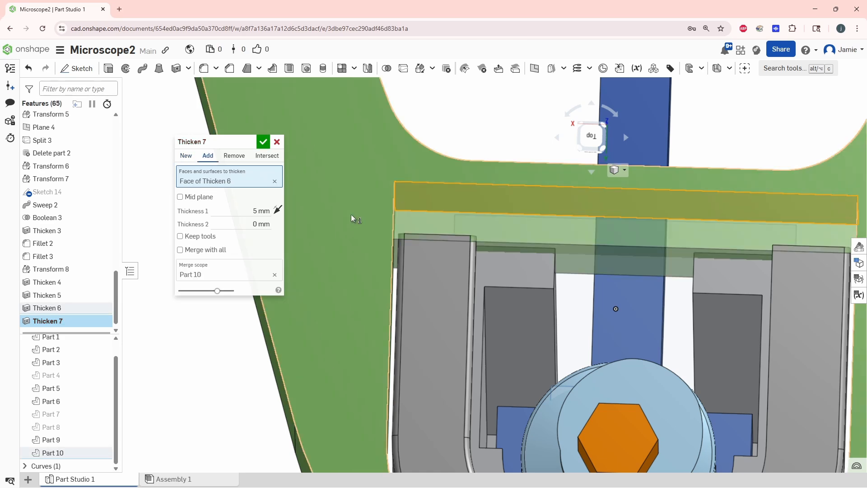
scroll(246, 213, "down", 1)
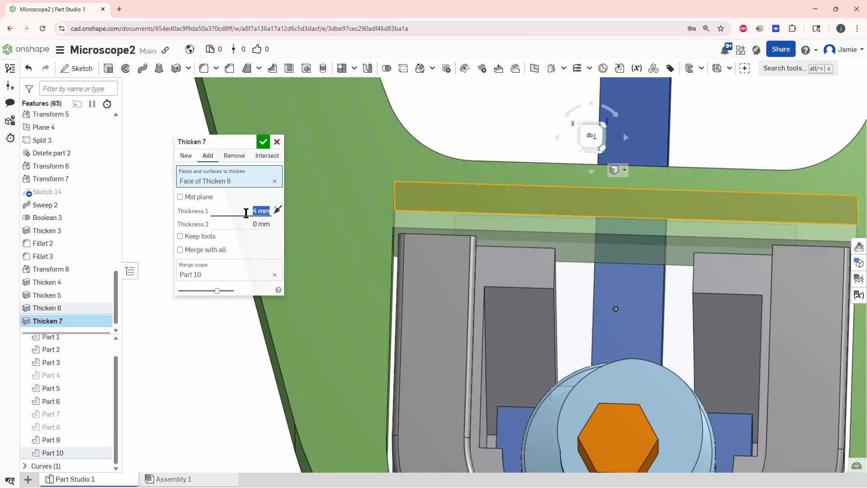
left_click(264, 142)
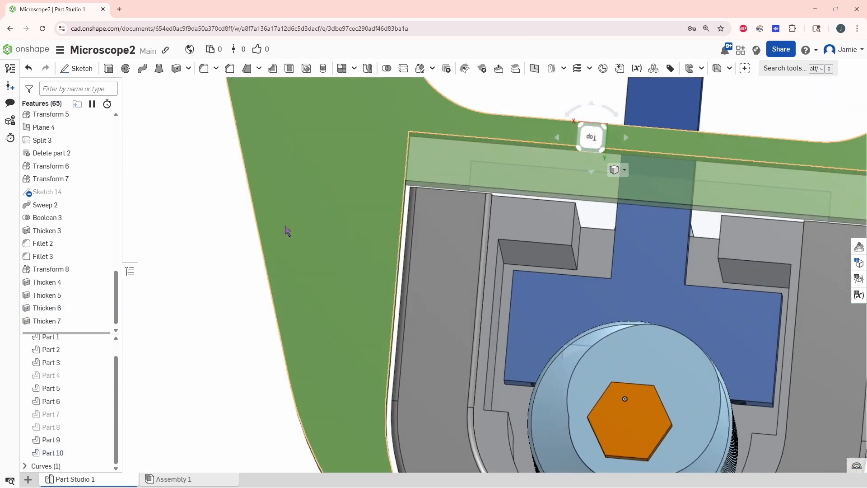
- Examine the whole stand and how the column sits in the deepened base from several angles
scroll(289, 294, "down", 5)
right_click_drag(273, 325, 347, 408)
scroll(398, 399, "down", 2)
scroll(497, 385, "up", 1)
middle_click_drag(548, 379, 544, 378)
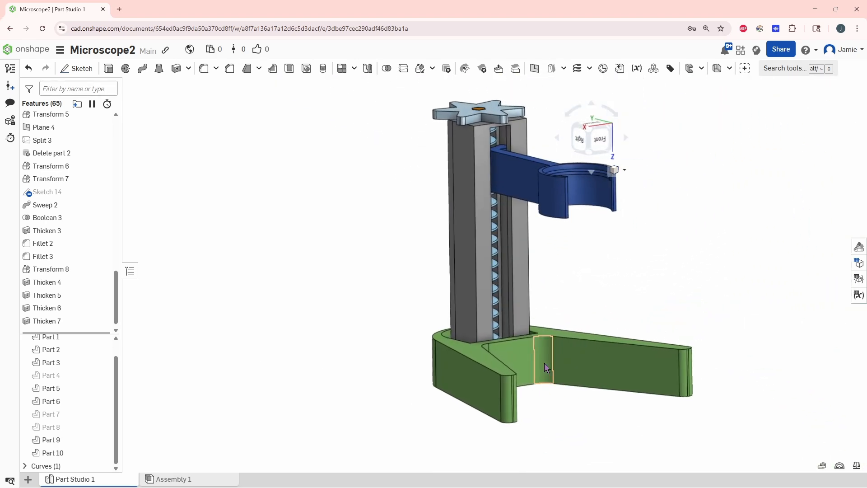
right_click_drag(465, 354, 486, 375)
scroll(457, 298, "up", 2)
right_click_drag(459, 302, 624, 157)
scroll(519, 262, "down", 2)
- Cut a temporary section view parallel to the column's flat side face, offset -15.2 mm, and inspect how the column fits in the base
left_click(626, 171)
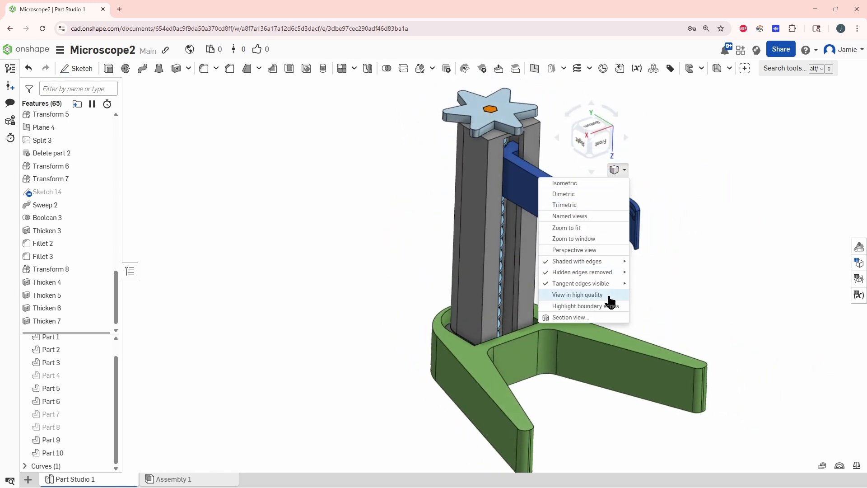
left_click(610, 316)
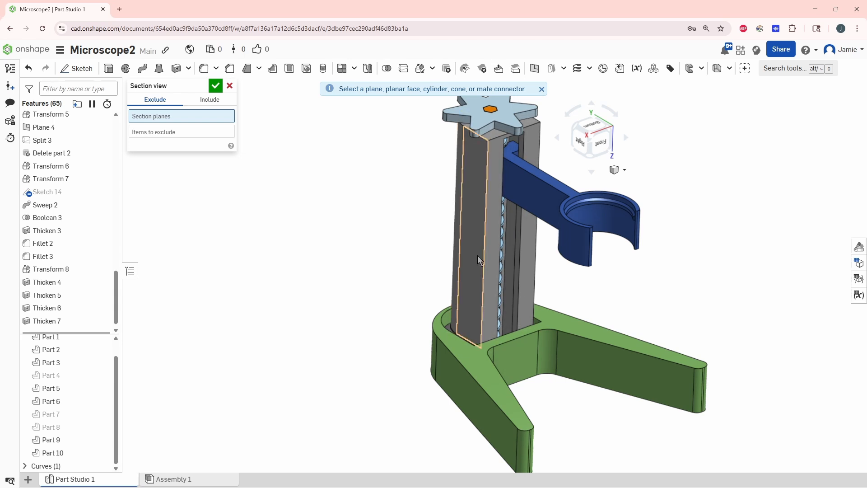
left_click(478, 255)
left_click_drag(445, 246, 467, 242)
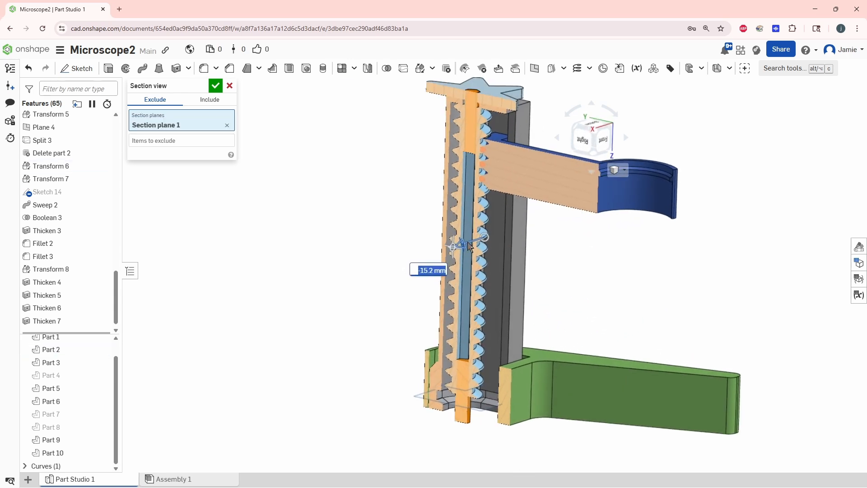
right_click_drag(468, 243, 478, 278)
scroll(496, 294, "up", 3)
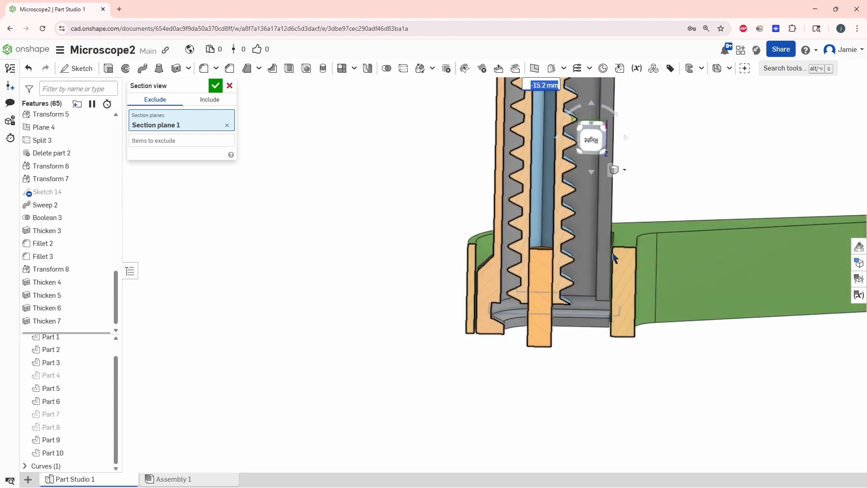
scroll(532, 292, "down", 2)
right_click_drag(532, 292, 431, 271)
right_click_drag(682, 326, 384, 244)
left_click(231, 85)
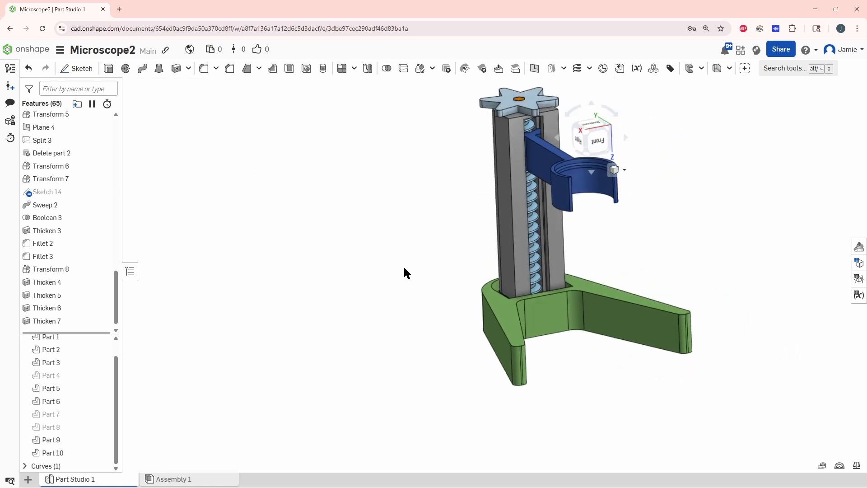
- Show the hidden Part 4, Part 7 and Part 8 and fit the complete two-section stand in the view
scroll(651, 289, "up", 1)
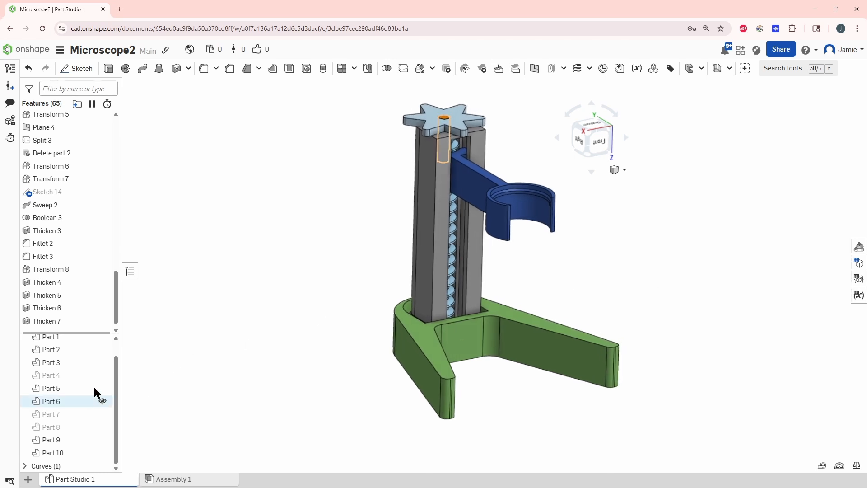
left_click(103, 375)
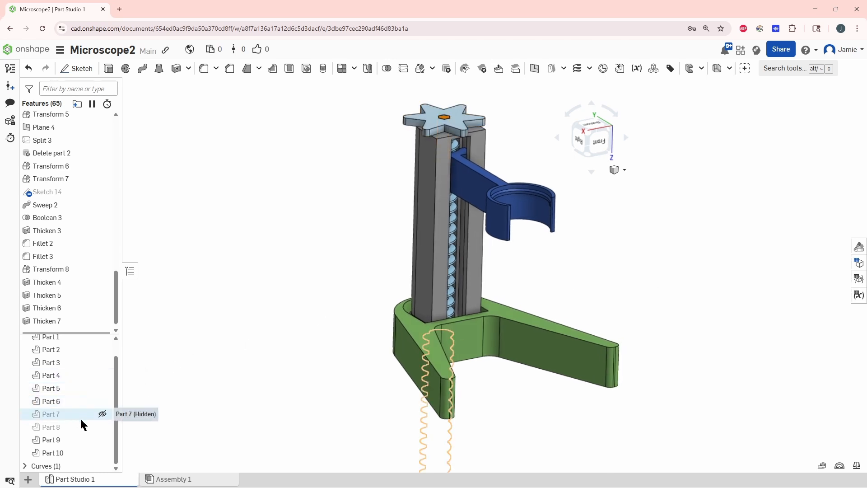
left_click(103, 414)
left_click(103, 427)
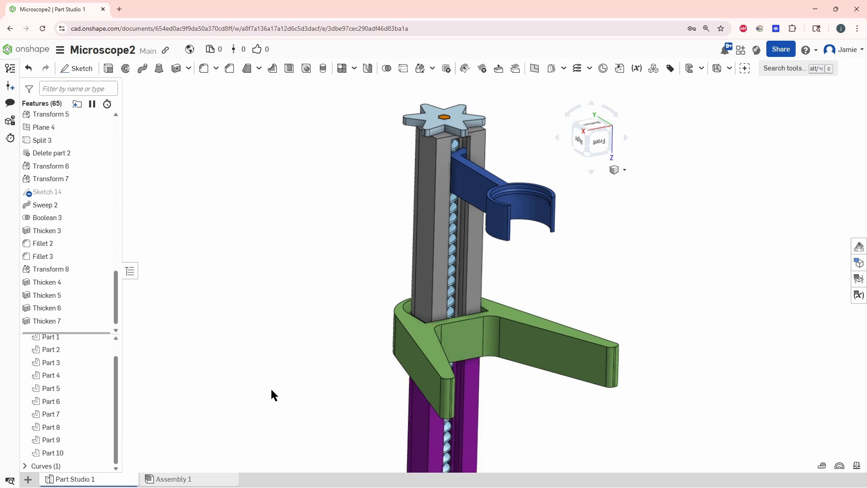
key("f")
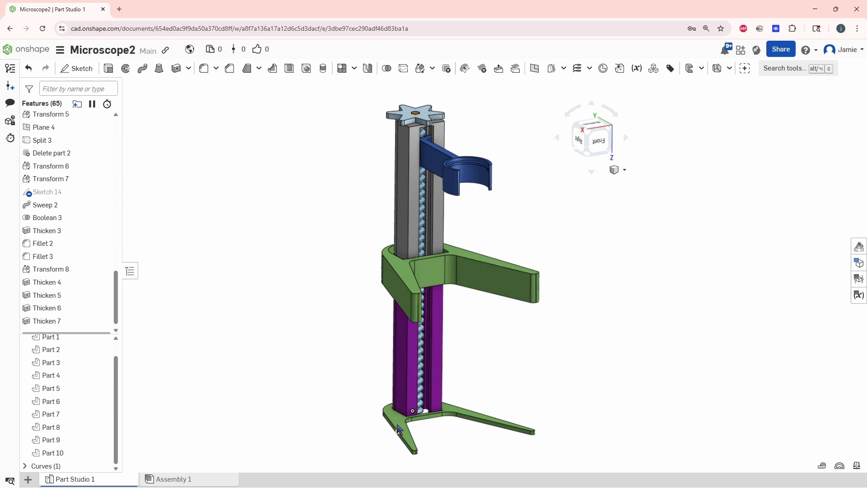
- Hide the thick base (Part 10) around the joint between the upper and lower columns to expose the clip joint
right_click_drag(494, 364, 471, 267)
left_click(470, 269)
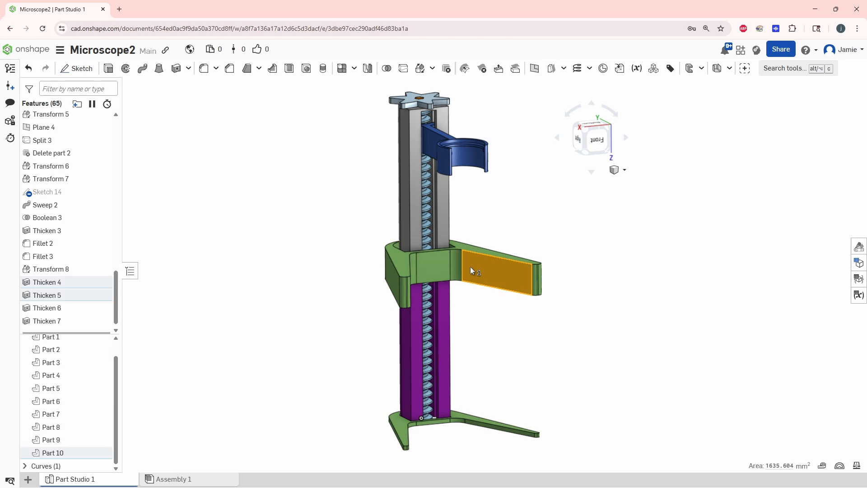
key("y")
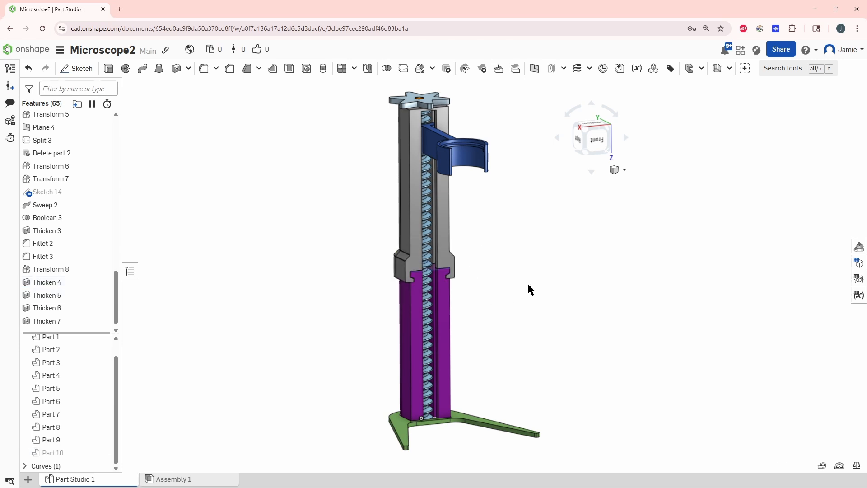
key("Left")
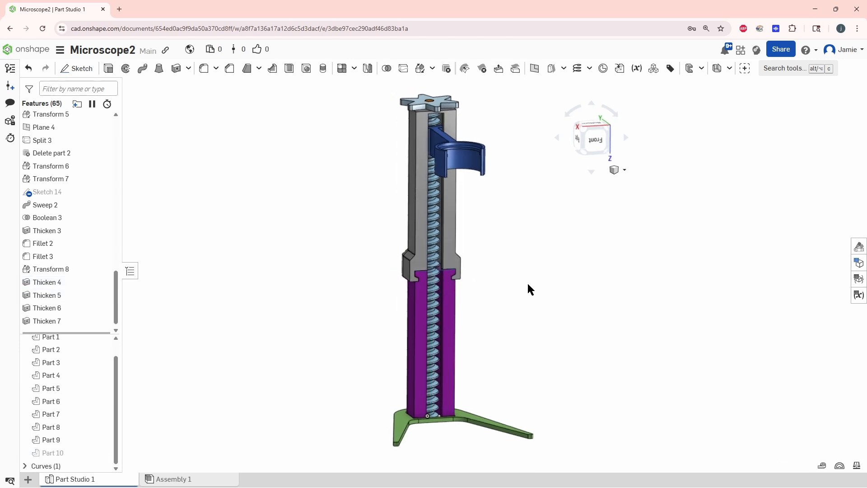